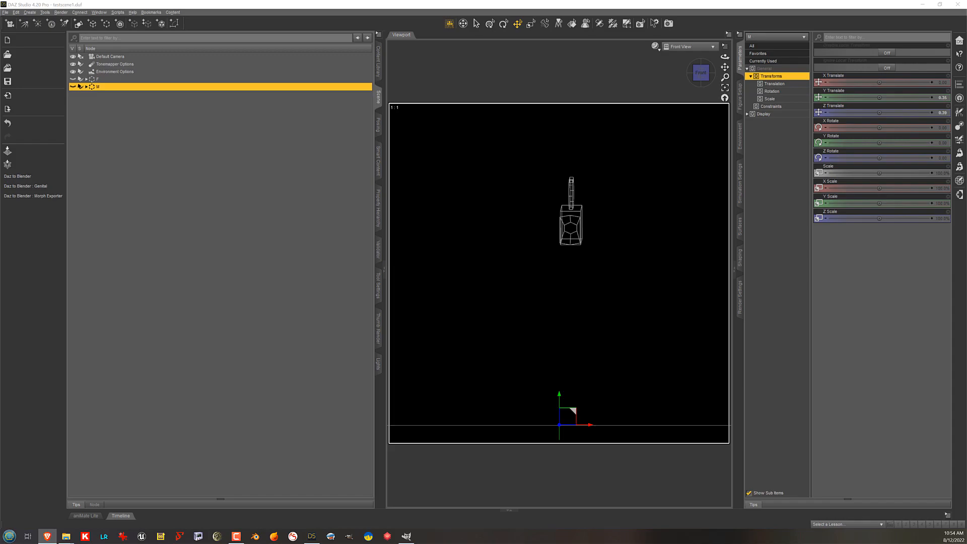
Step: Switch to the web browser and examine the Thumb Renderer for DAZ Studio product page, including its price and compatibility description
click(47, 536)
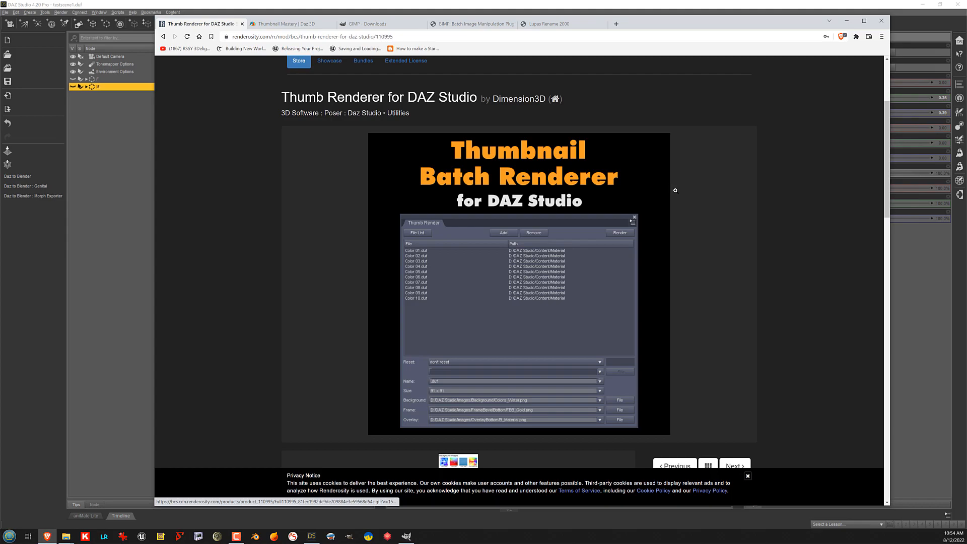
scroll(672, 187, down, 3)
scroll(672, 186, down, 2)
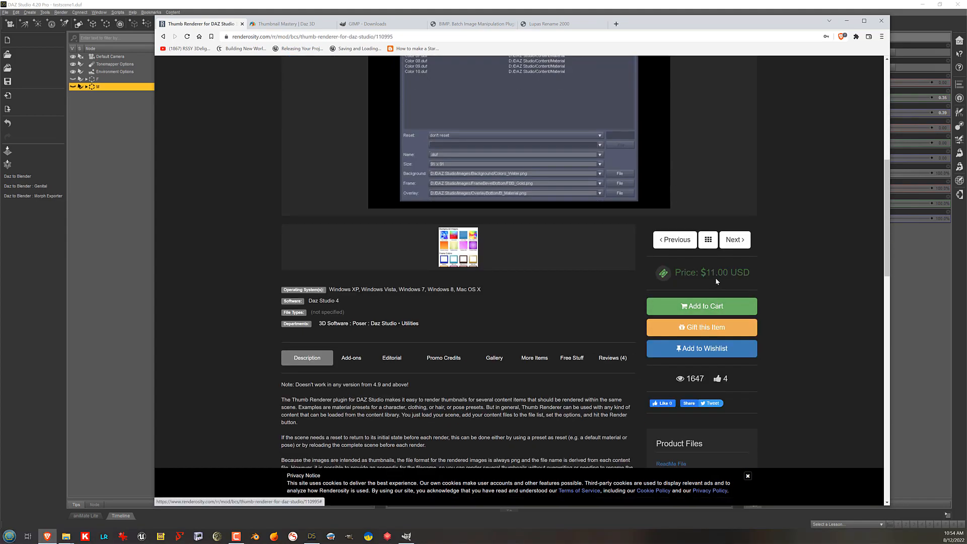
scroll(802, 298, up, 6)
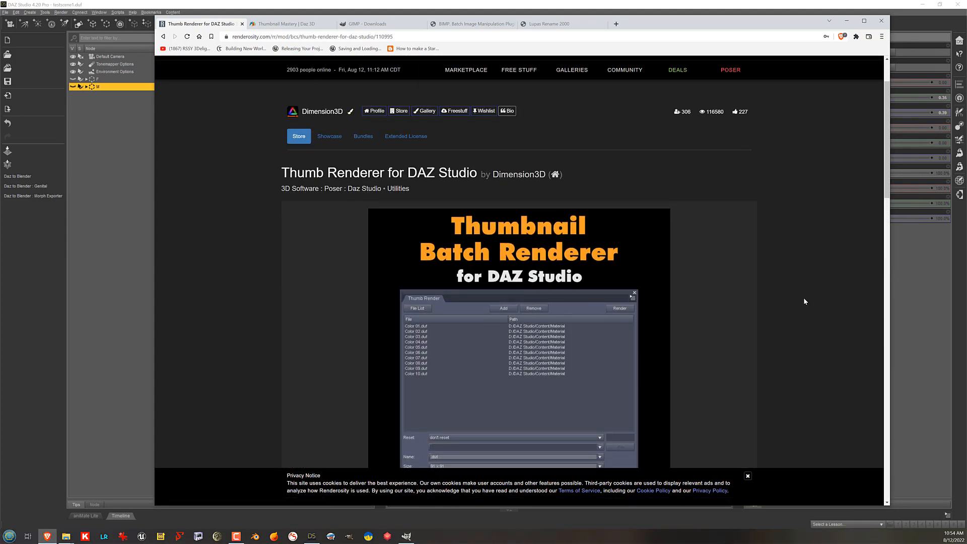
scroll(802, 297, down, 4)
scroll(789, 305, down, 2)
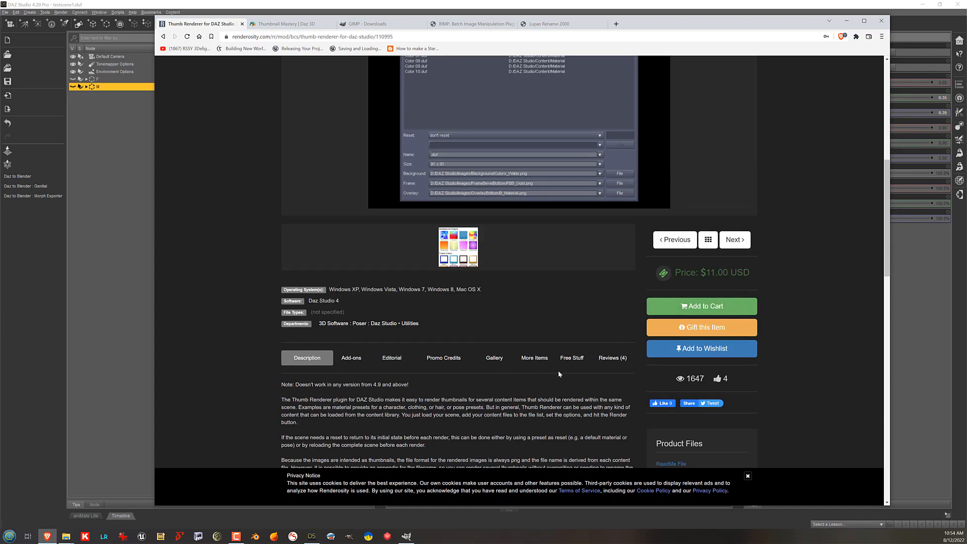
scroll(558, 374, up, 5)
scroll(557, 370, down, 1)
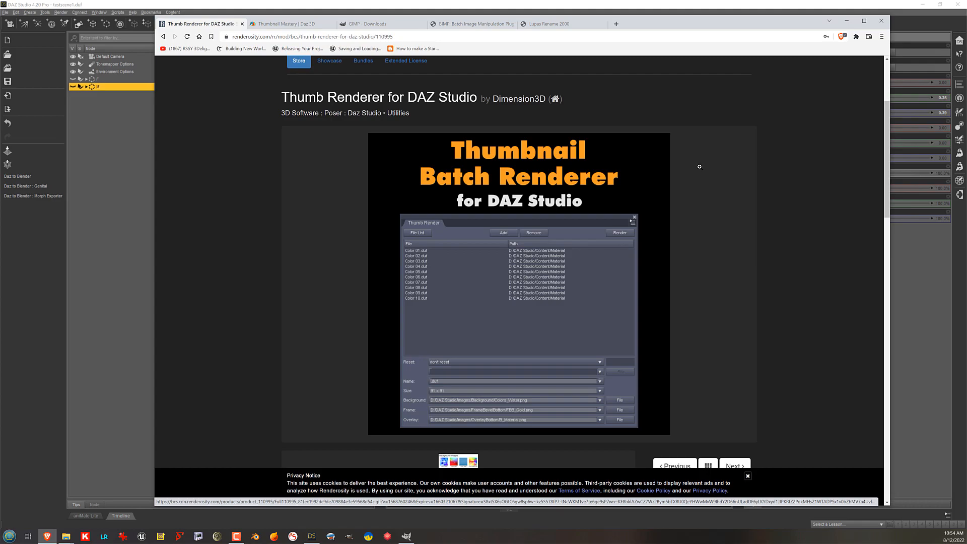
Step: Review the Thumbnail Mastery product page on the Daz 3D store, including its details and included features
click(303, 24)
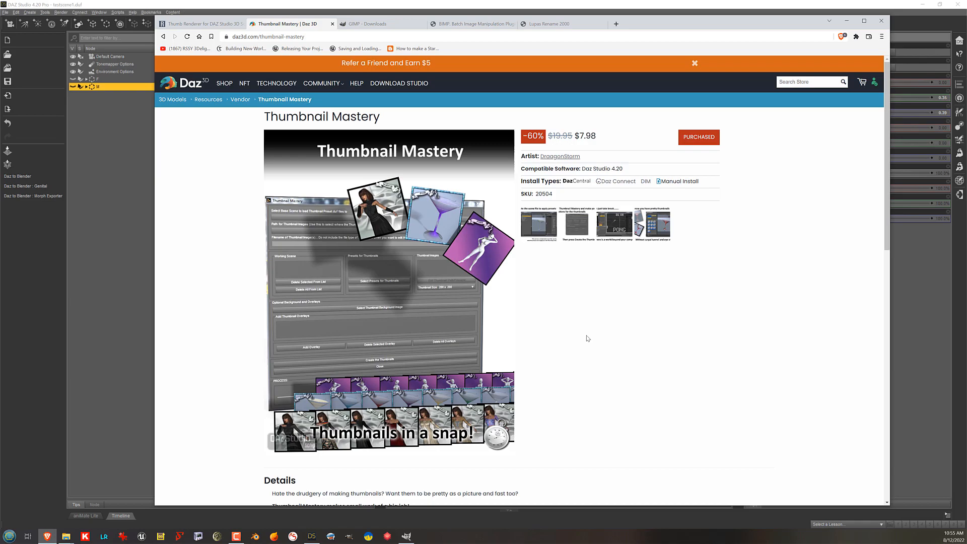
scroll(593, 325, down, 5)
scroll(593, 325, down, 1)
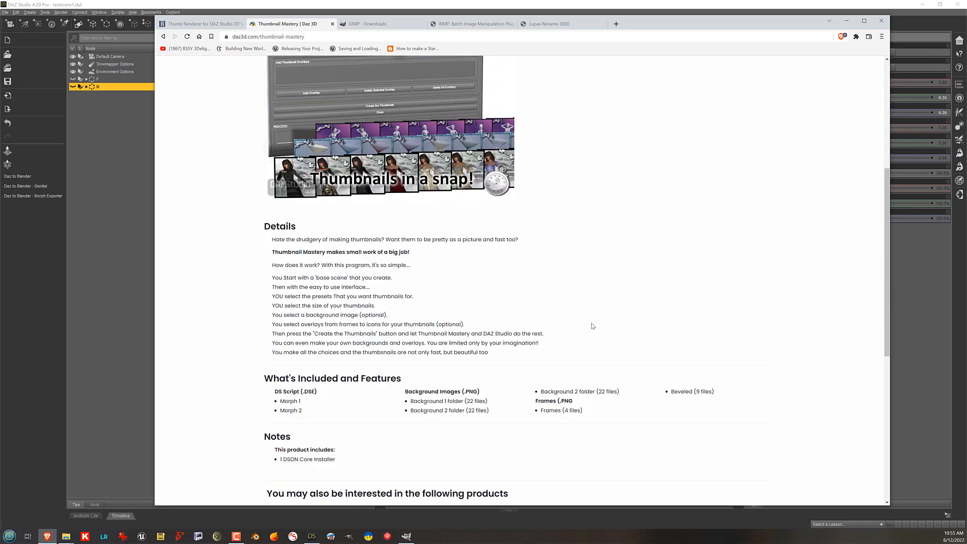
scroll(592, 326, up, 6)
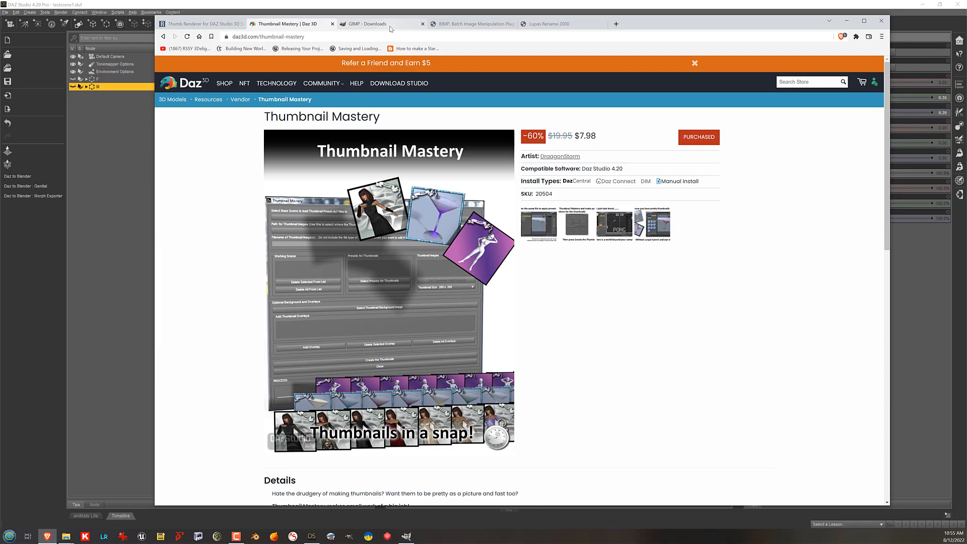
Step: Look over the GIMP downloads page and the BIMP batch plugin page with its documentation screenshots
click(375, 23)
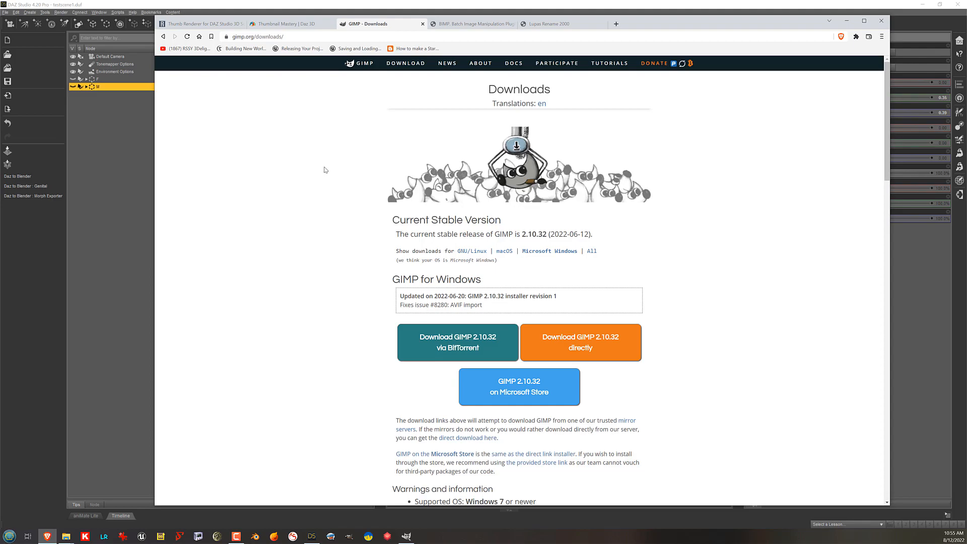
click(484, 28)
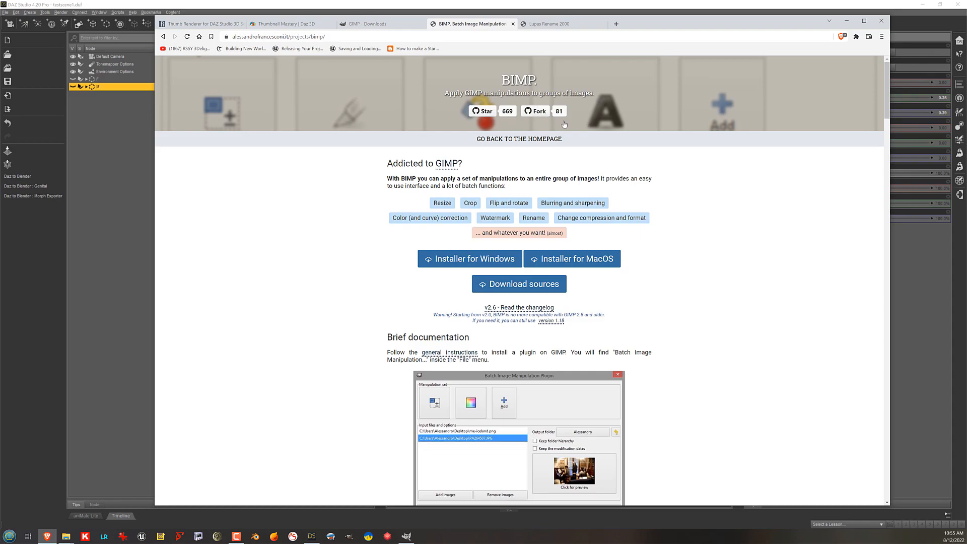
scroll(654, 207, down, 1)
scroll(655, 207, down, 8)
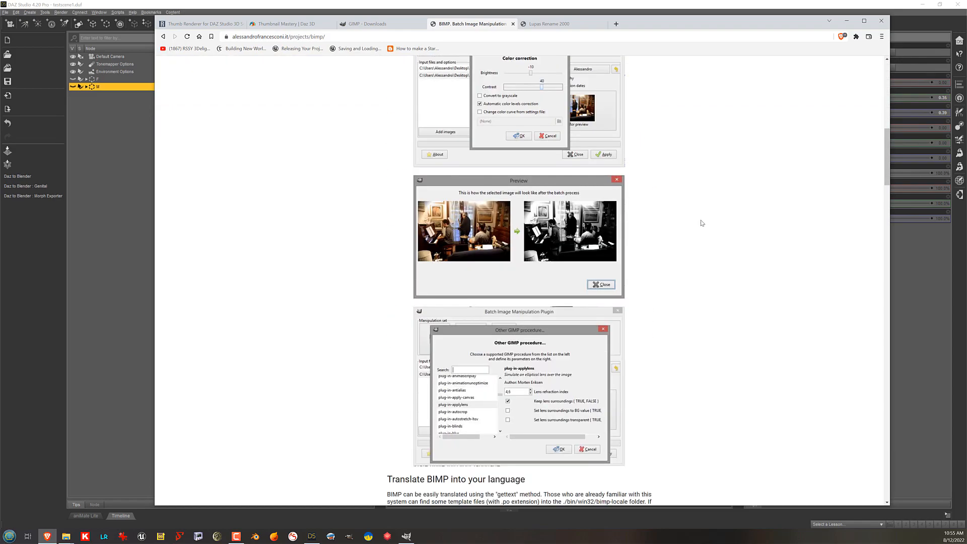
scroll(655, 222, up, 9)
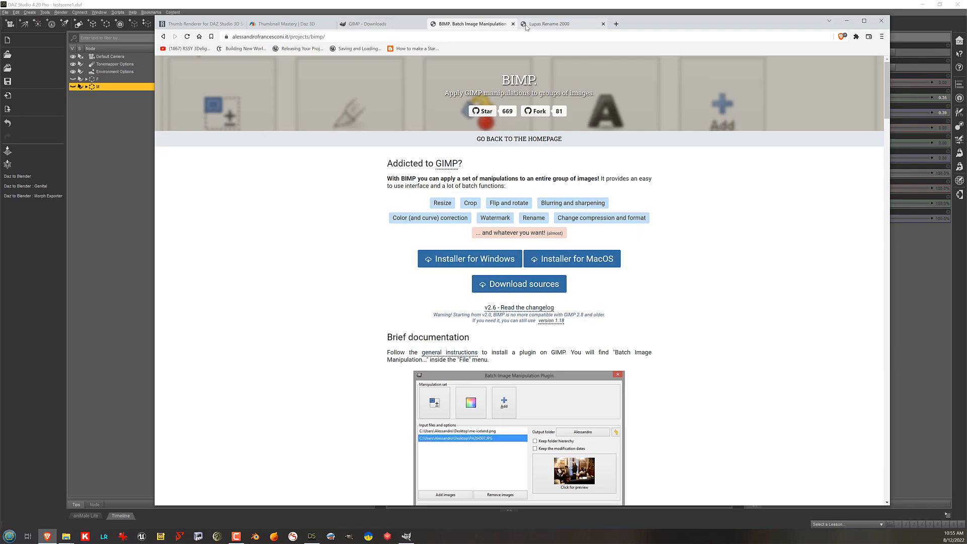
Step: Return to the Thumb Renderer product page and read its full description and version compatibility note
click(213, 27)
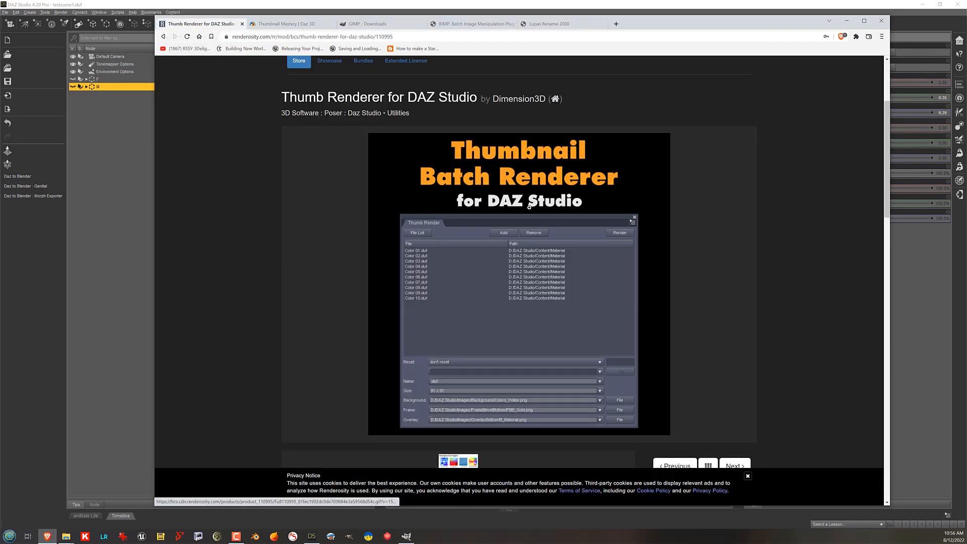
scroll(582, 228, down, 5)
scroll(586, 243, down, 5)
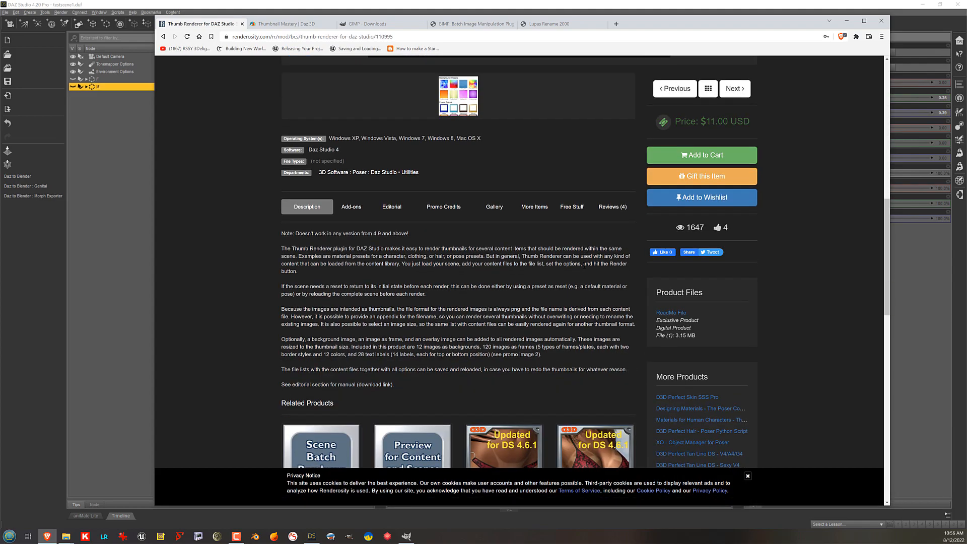
scroll(599, 271, up, 2)
scroll(599, 271, up, 8)
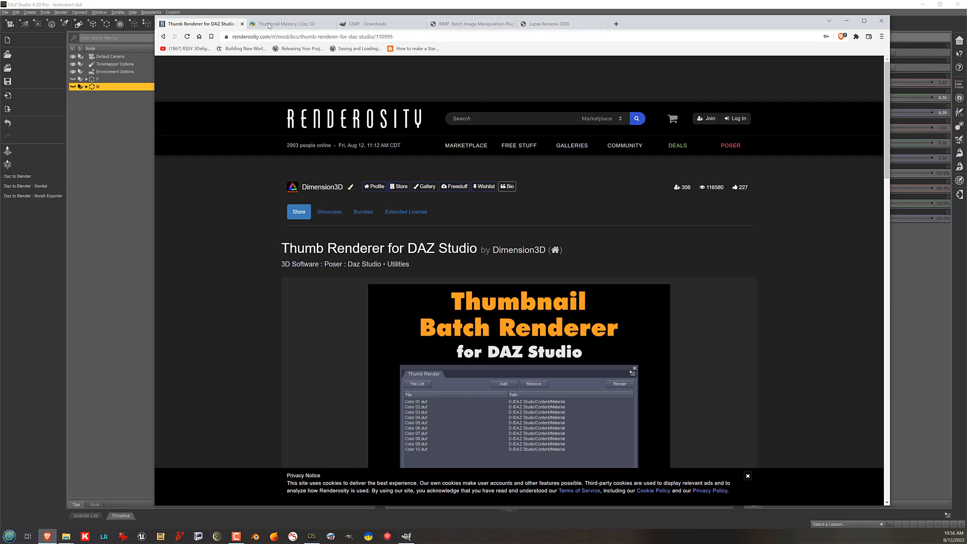
Step: Revisit the GIMP and BIMP pages, view the Lupas Rename download page, and minimize the browser
click(287, 24)
click(370, 24)
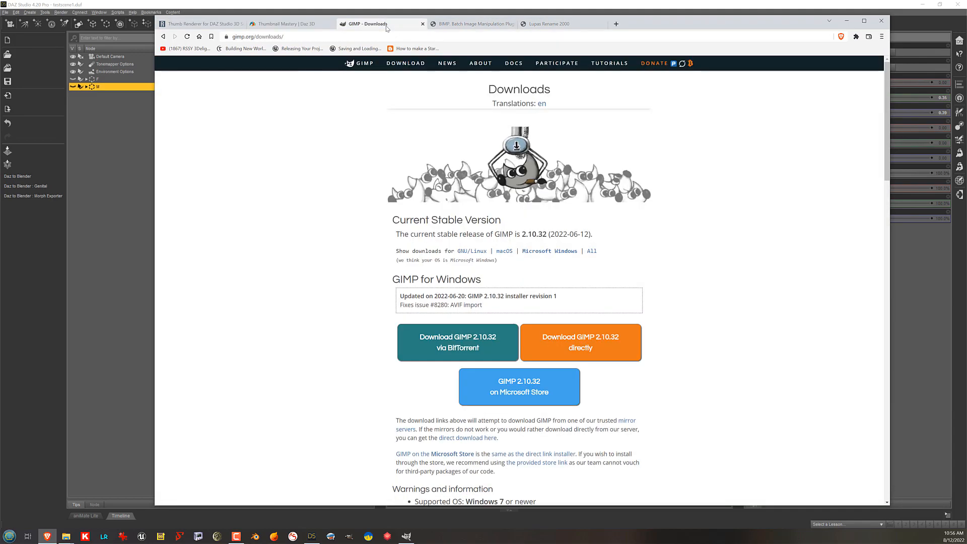
click(465, 25)
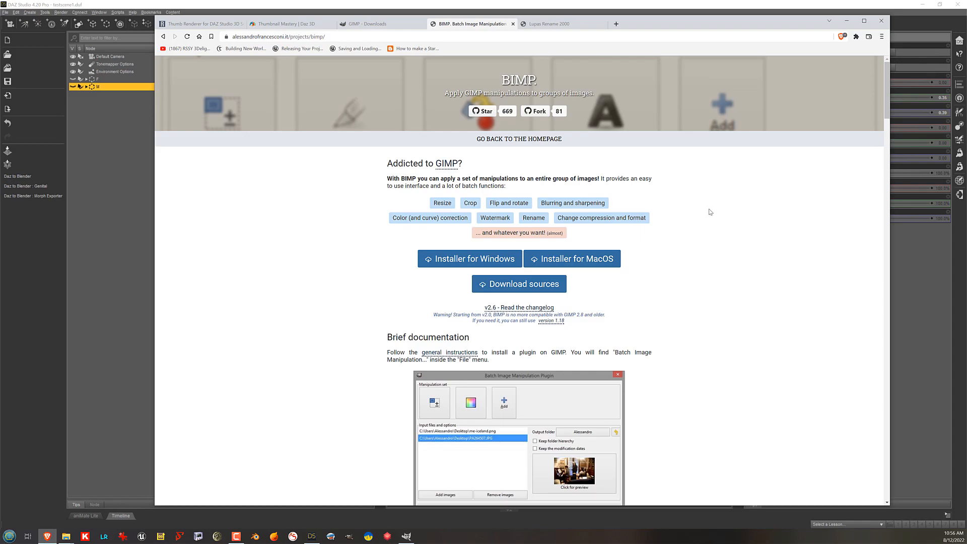
click(554, 24)
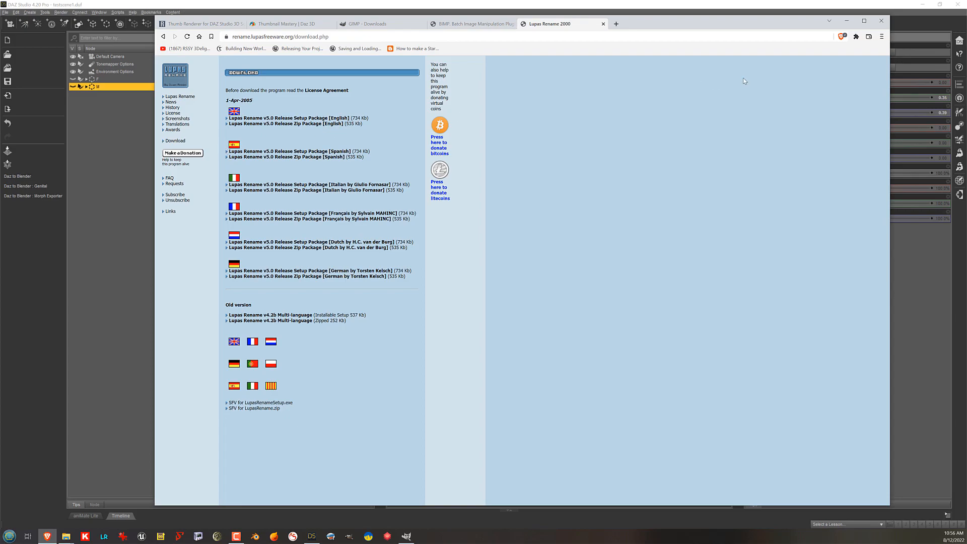
click(847, 22)
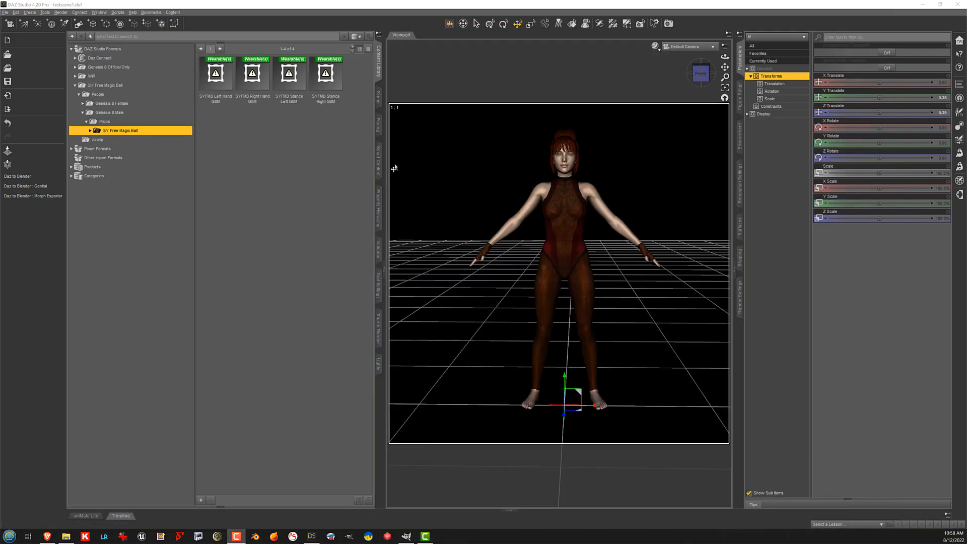
Step: Hide the F group and show the M group in the scene to view the male figure
click(378, 101)
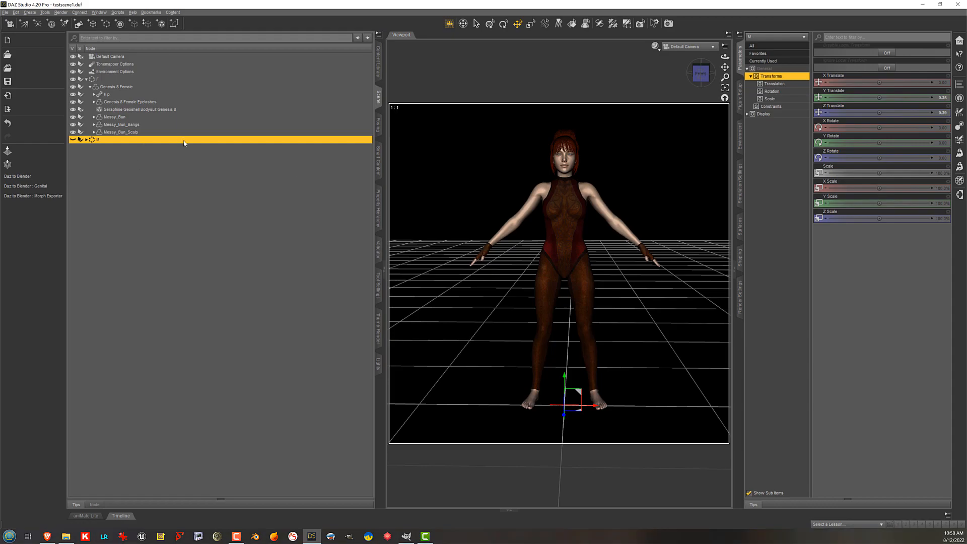
click(73, 79)
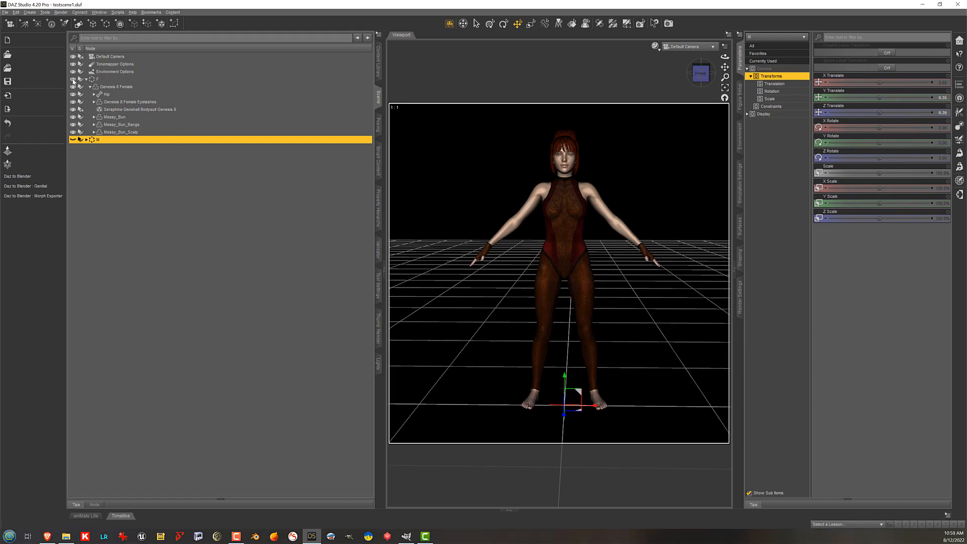
click(73, 139)
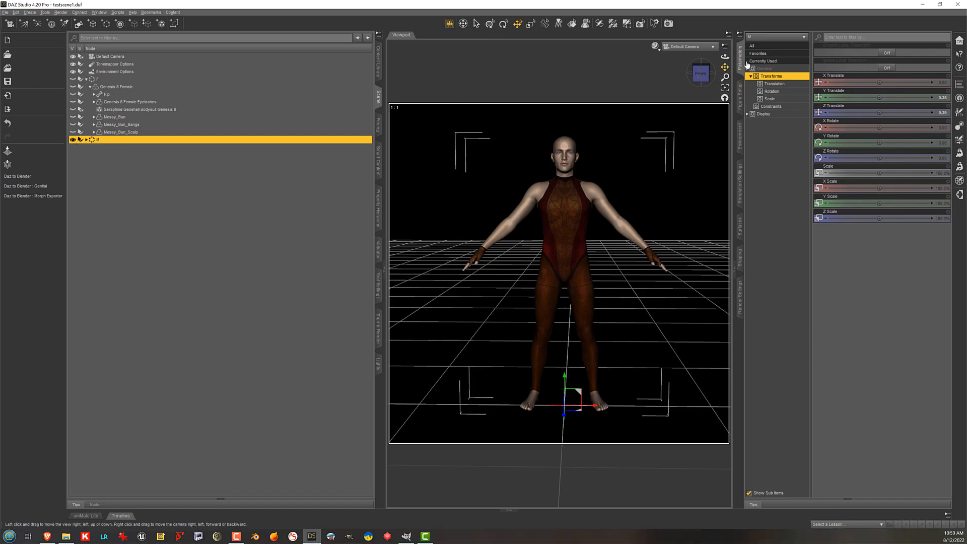
mouse_move(725, 58)
mouse_down()
mouse_move(831, 62)
mouse_move(723, 60)
mouse_up()
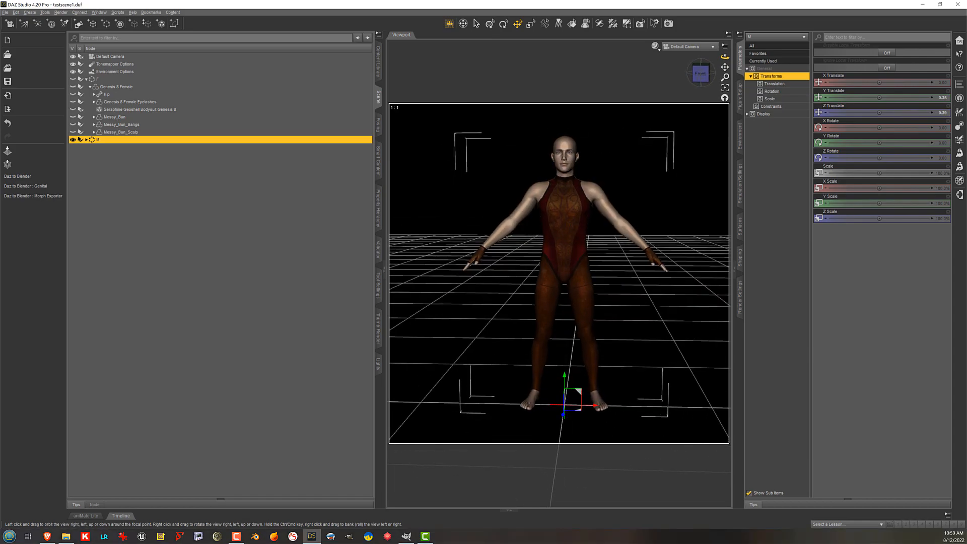
Step: Hide the M group and make the F group with the female figure visible again
click(73, 140)
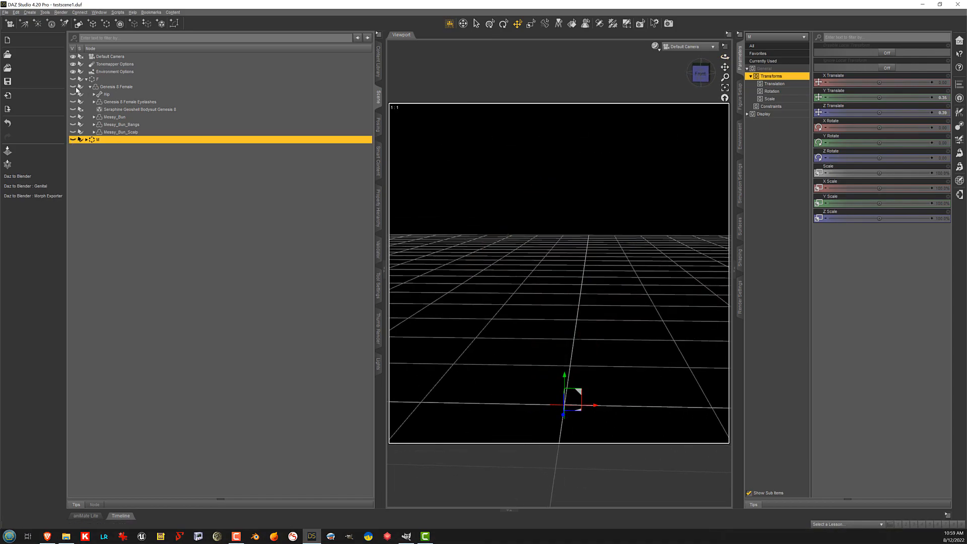
click(72, 139)
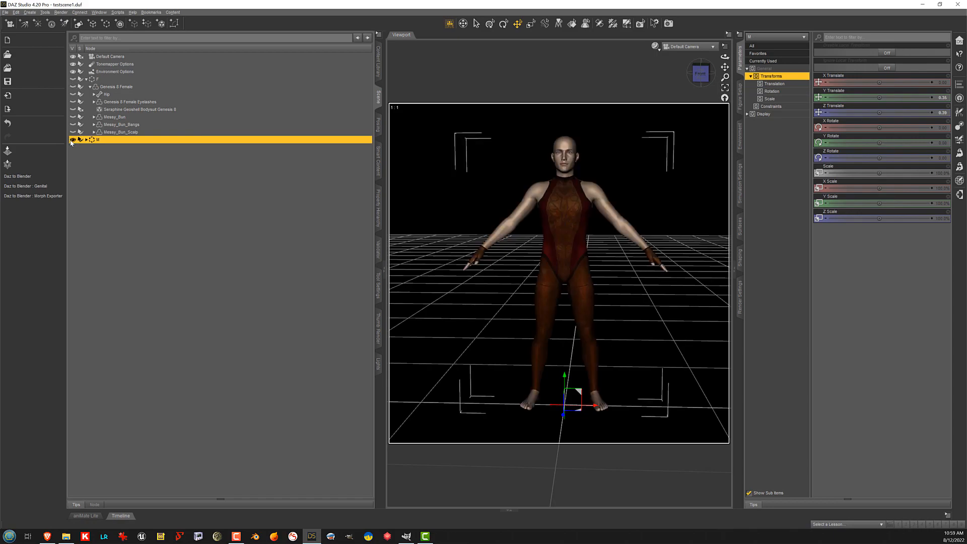
click(72, 140)
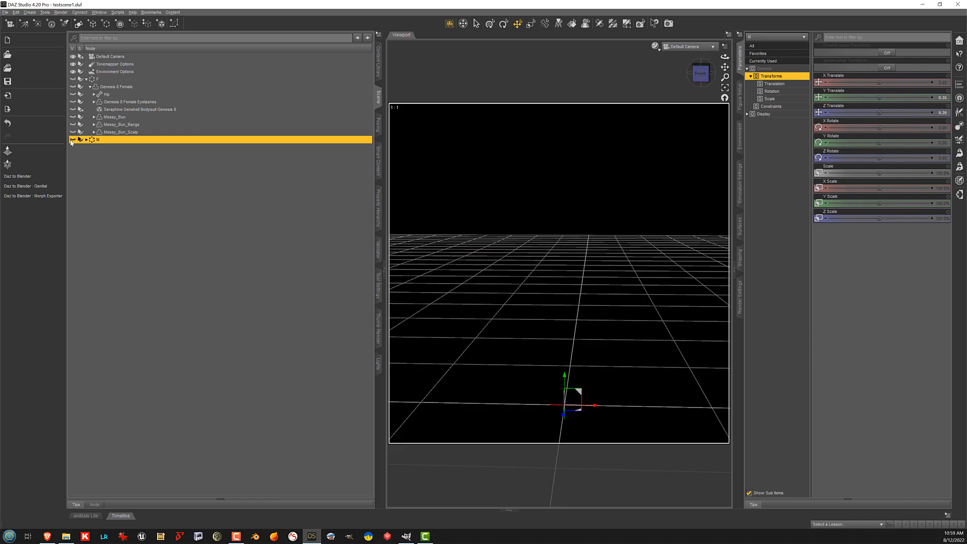
click(119, 80)
click(73, 80)
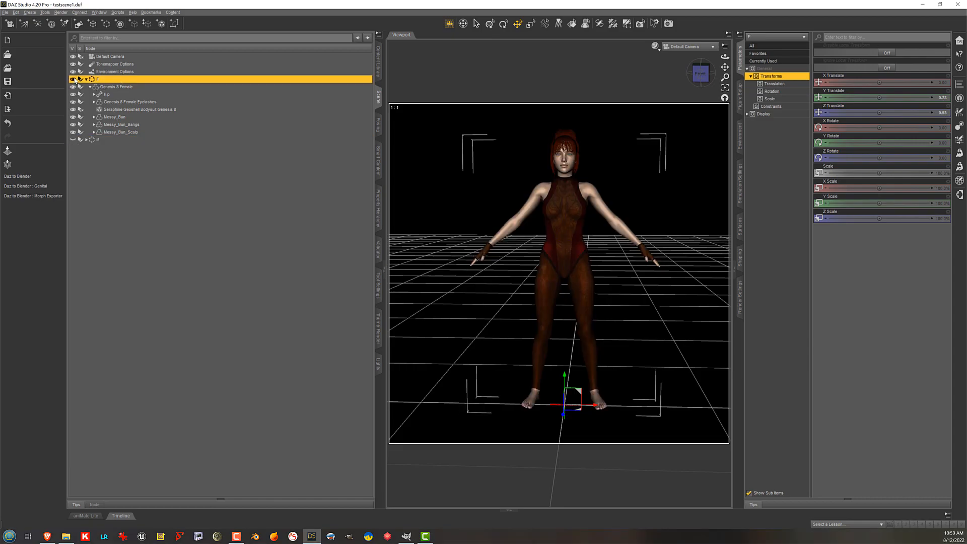
Step: Select the Genesis 8 Female figure and open its SY Free Magic Ball props folder in the content library
click(113, 87)
click(379, 61)
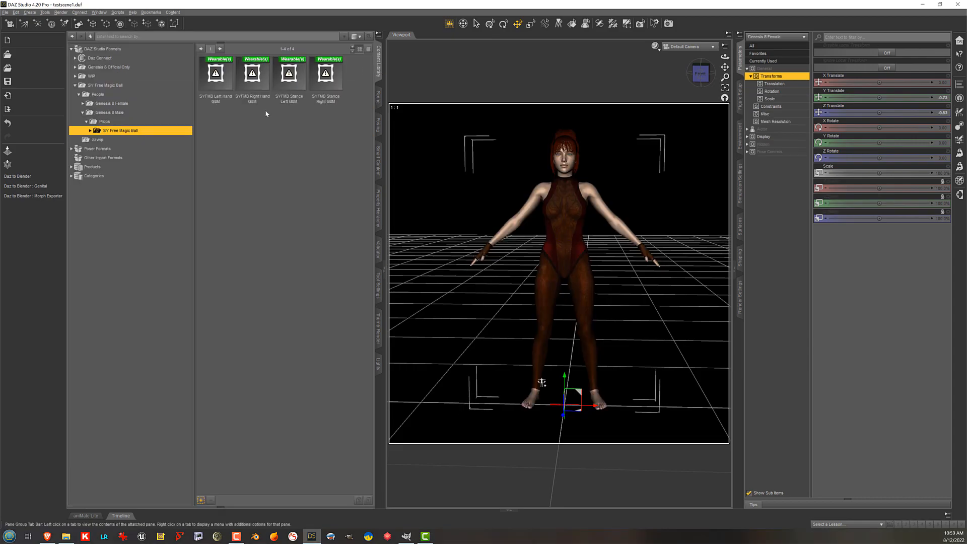
click(135, 88)
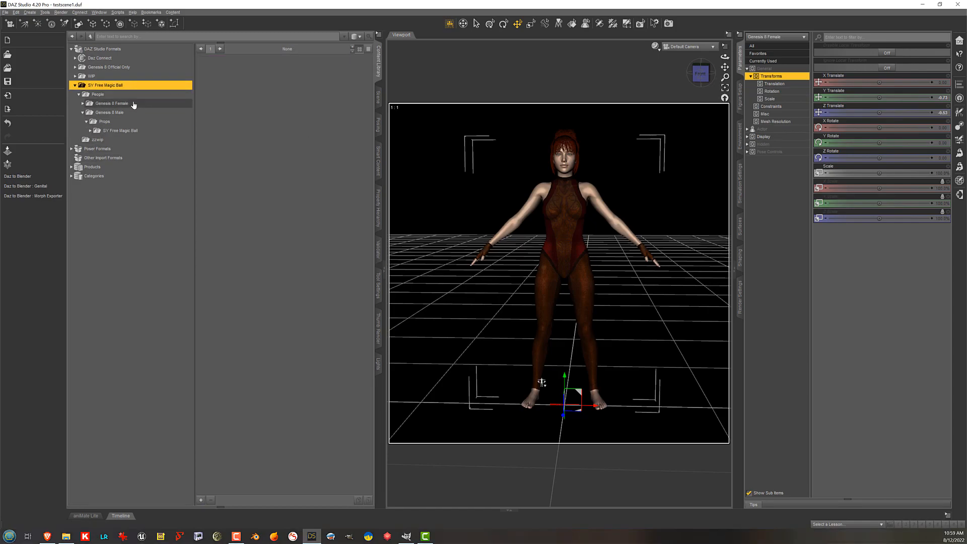
double_click(134, 103)
double_click(137, 112)
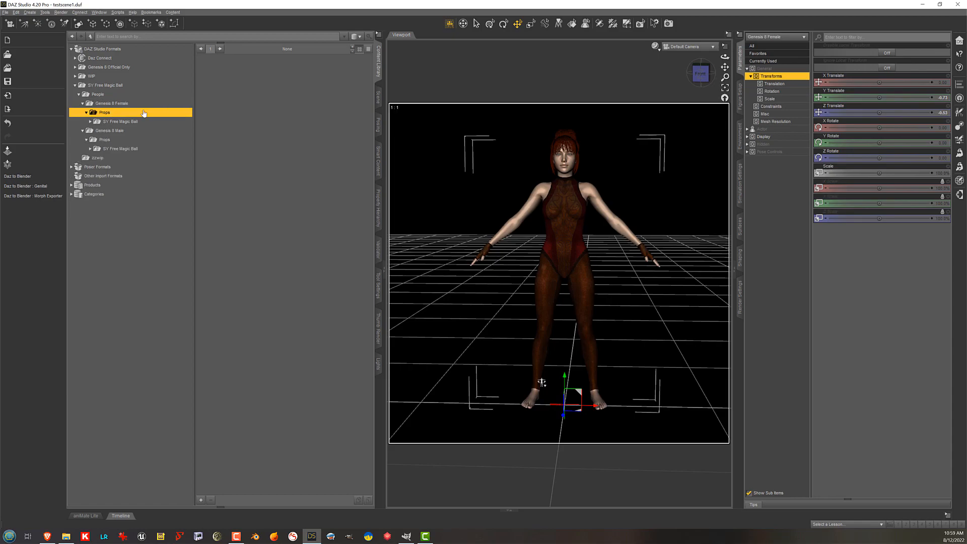
click(144, 122)
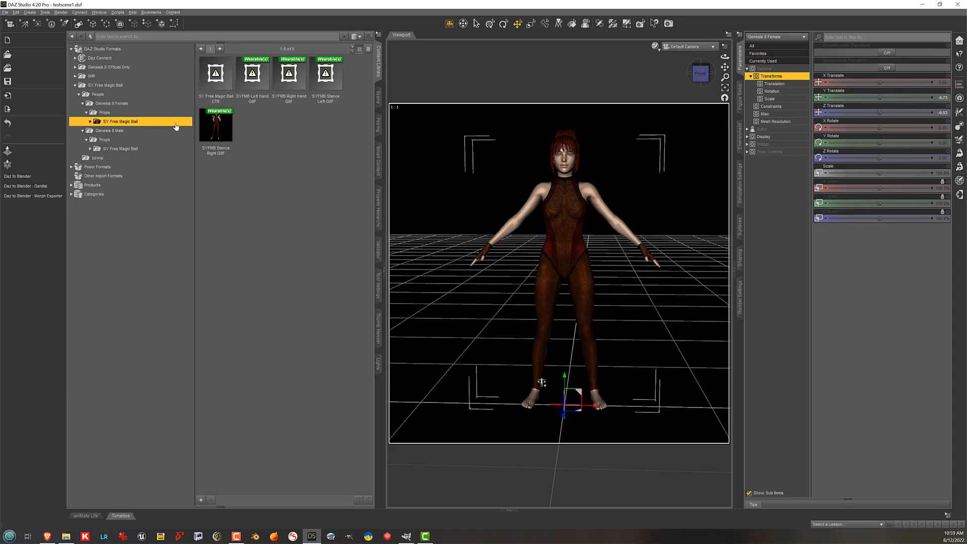
Step: Refresh the Genesis 8 Female SY Free Magic Ball folder and expand it to reveal its Materials subfolder
right_click(176, 122)
click(210, 201)
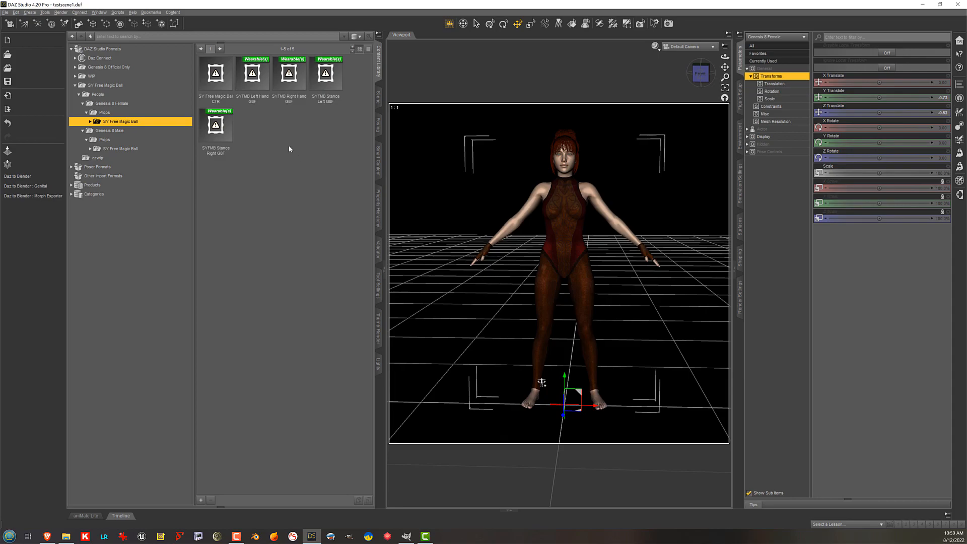
double_click(170, 122)
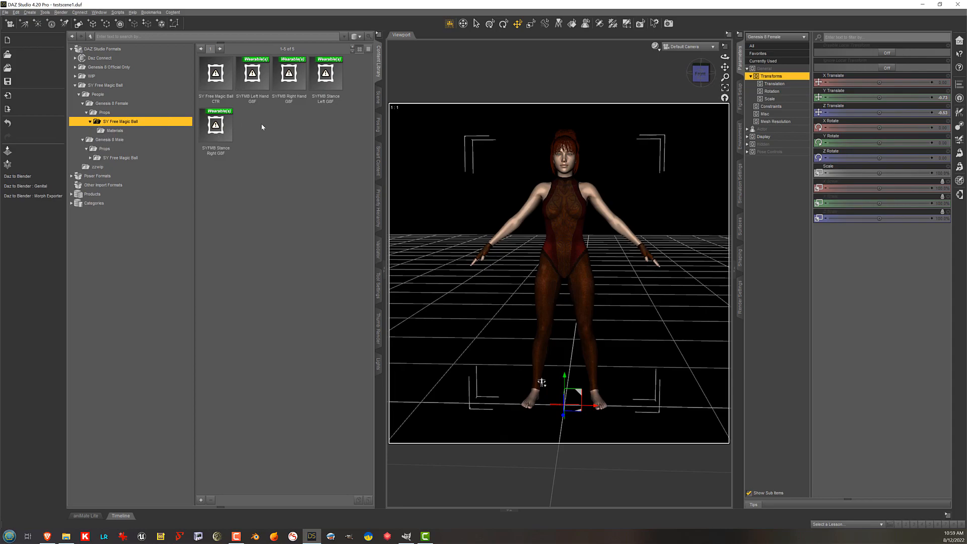
Step: Load the SY Free Magic Ball CTR prop into the scene and select the ball at the figure's feet
double_click(215, 75)
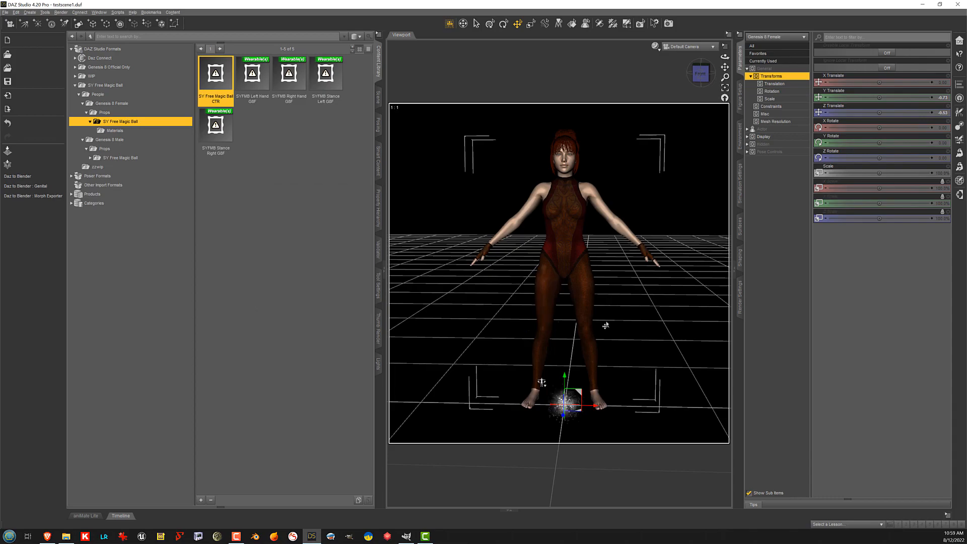
click(566, 406)
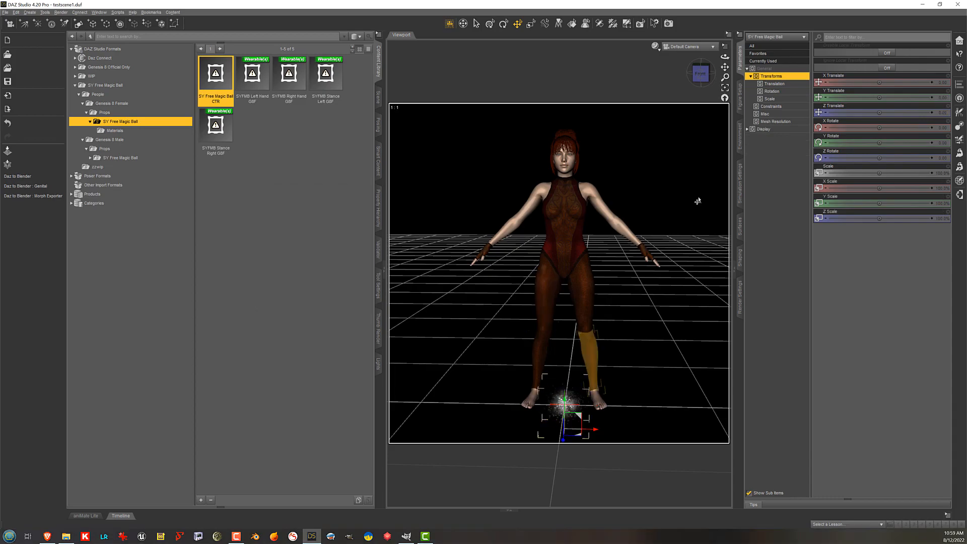
Step: Inspect the ball and figure in a wireframe draw style and restore the textured viewport display
click(654, 47)
click(650, 83)
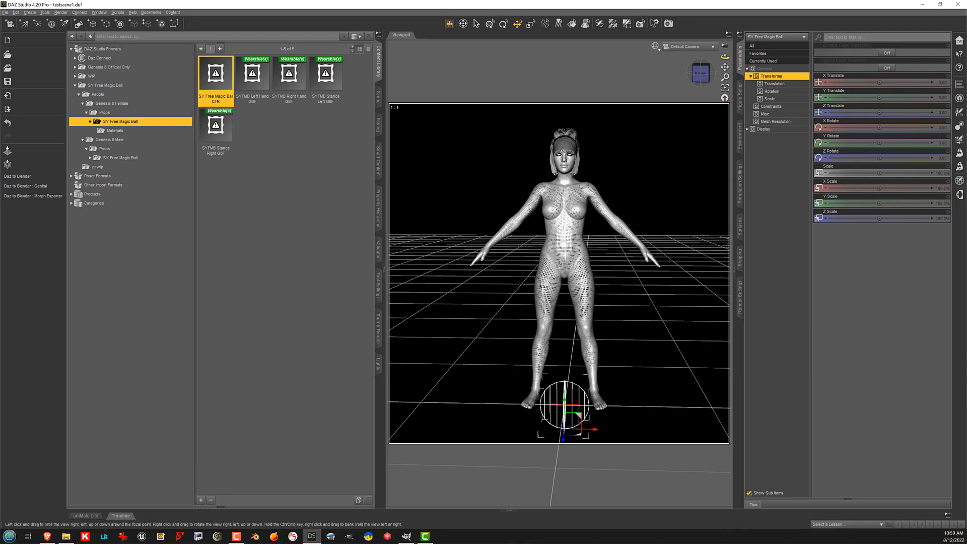
drag(725, 57, 659, 58)
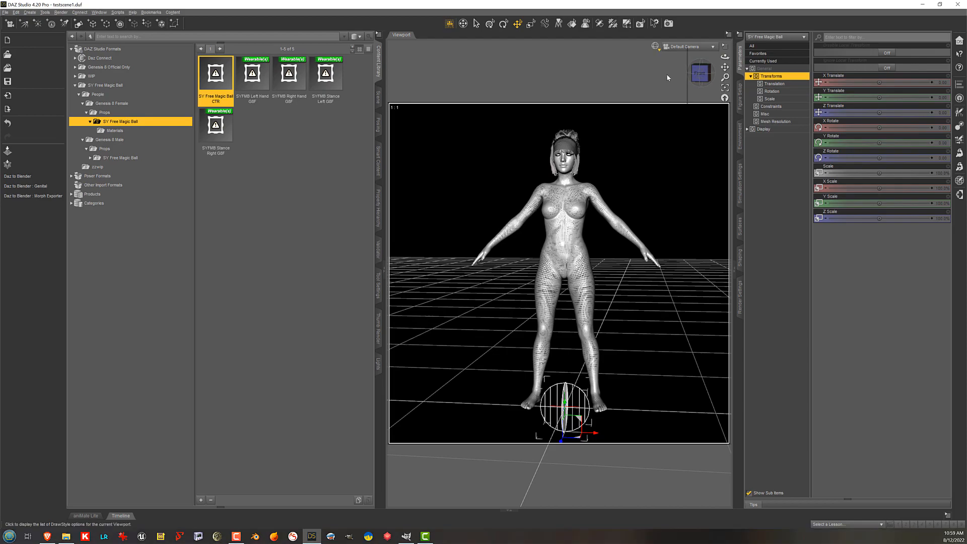
click(655, 46)
click(648, 114)
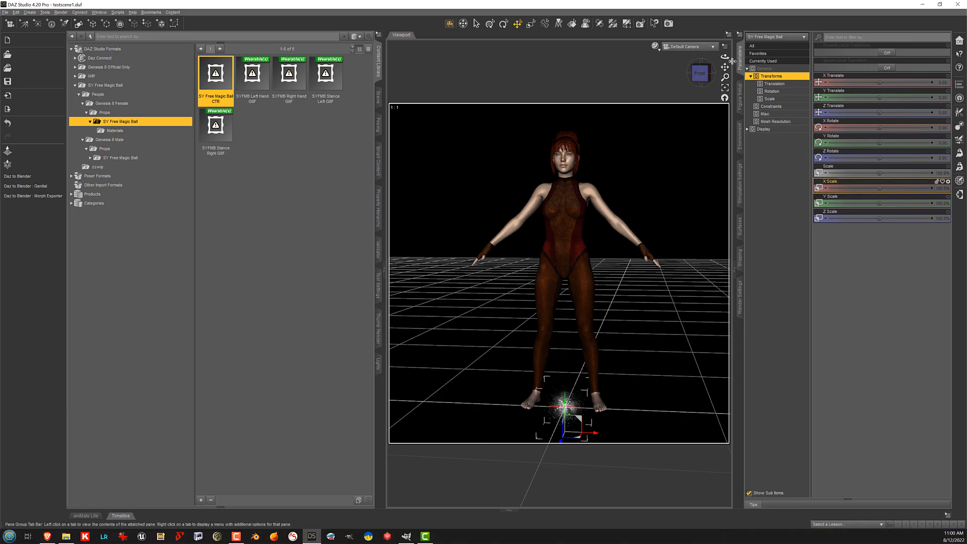
drag(725, 57, 705, 61)
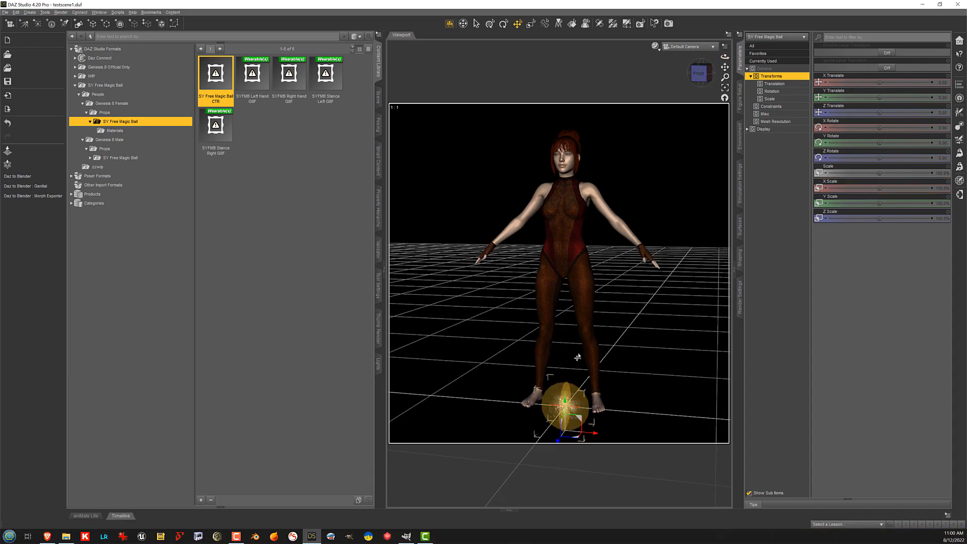
Step: Remove the ball at the figure's feet and try the SYFMB Left Hand G8F preset on her left hand
click(552, 378)
click(647, 251)
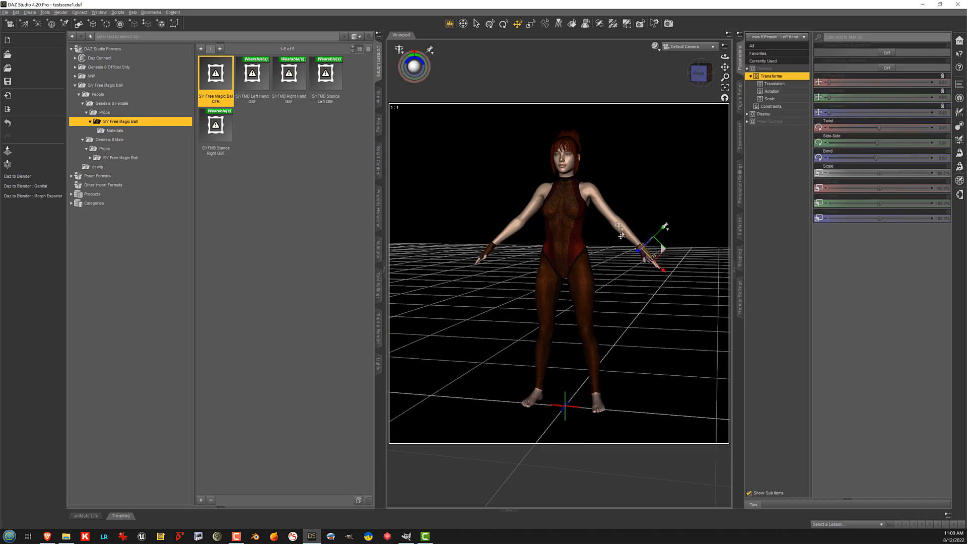
double_click(247, 81)
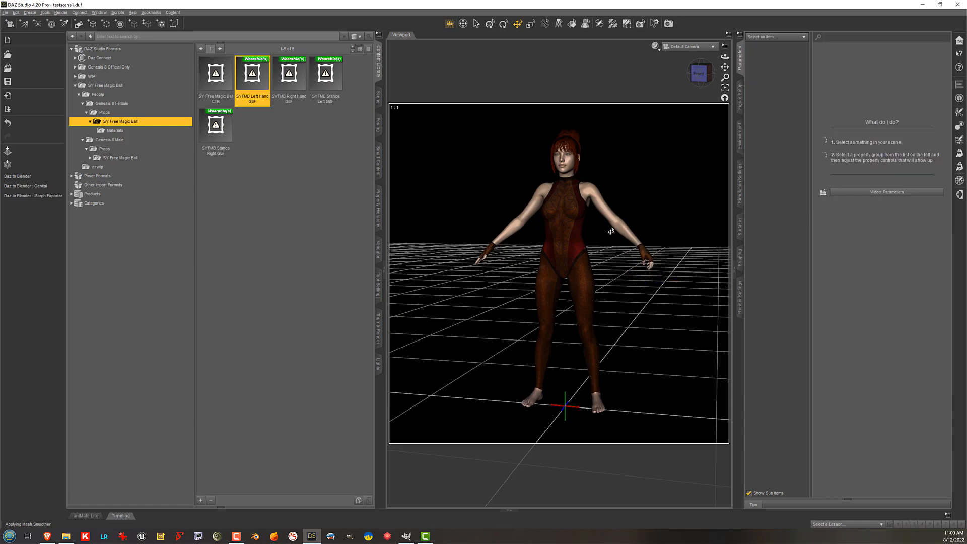
click(611, 231)
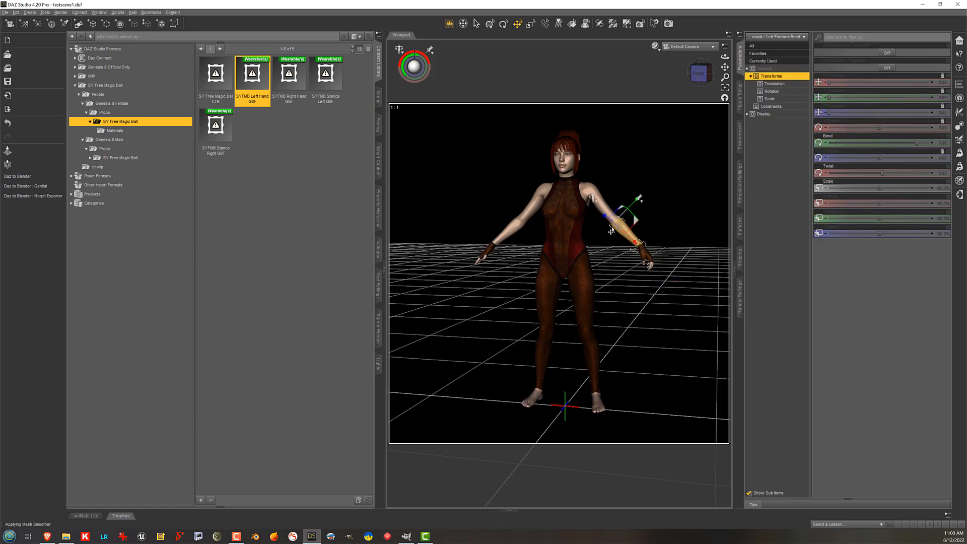
Step: Try the SYFMB Right Hand G8F preset on the figure and remove the ball it adds
double_click(289, 75)
click(496, 272)
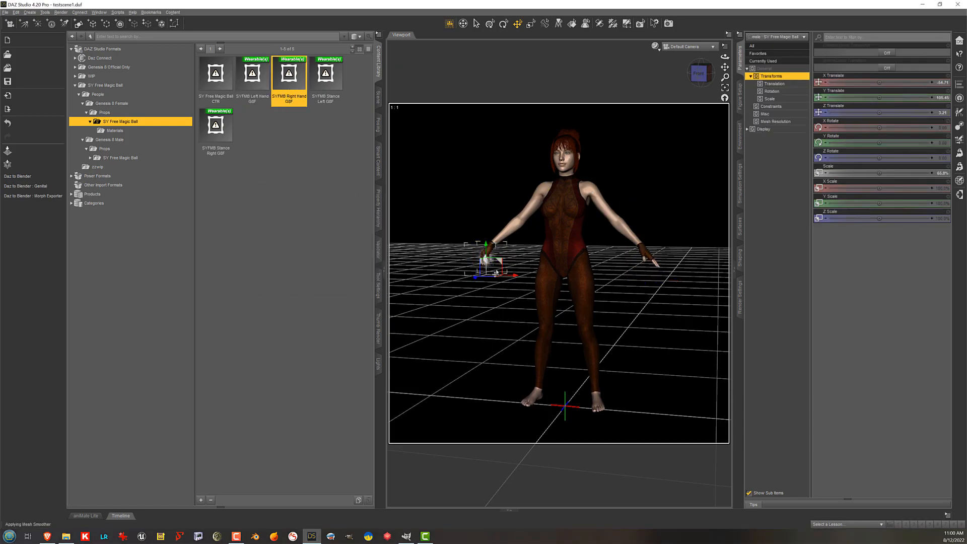
click(622, 236)
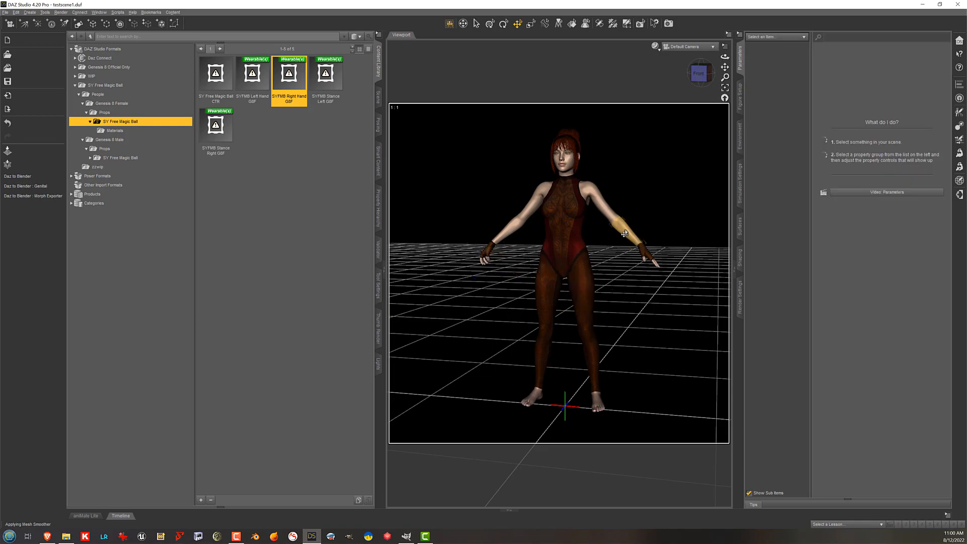
Step: Check the Genesis 8 Male SY Free Magic Ball folder and load SY Free Magic Ball CTR from the Genesis 8 Female folder
click(159, 160)
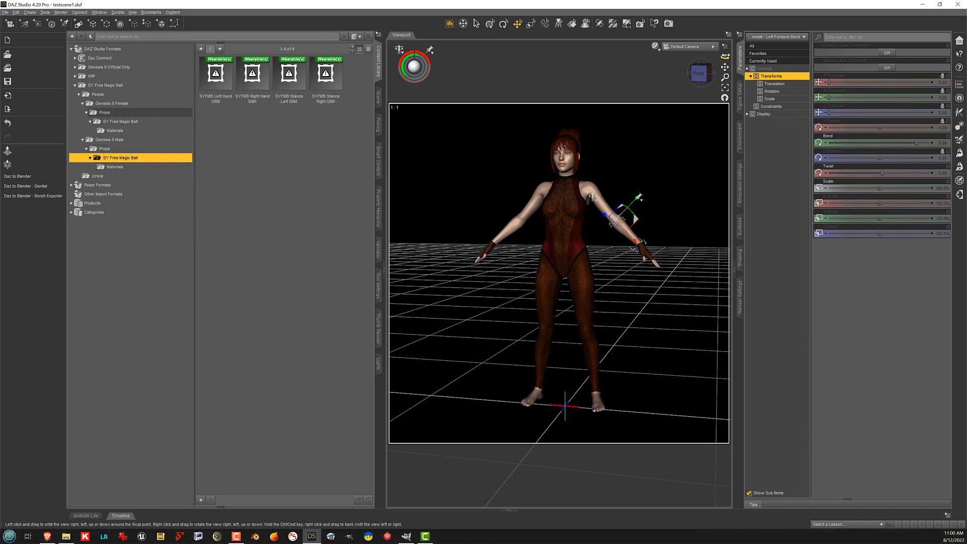
mouse_move(725, 57)
mouse_down()
mouse_move(752, 52)
mouse_move(725, 59)
mouse_up()
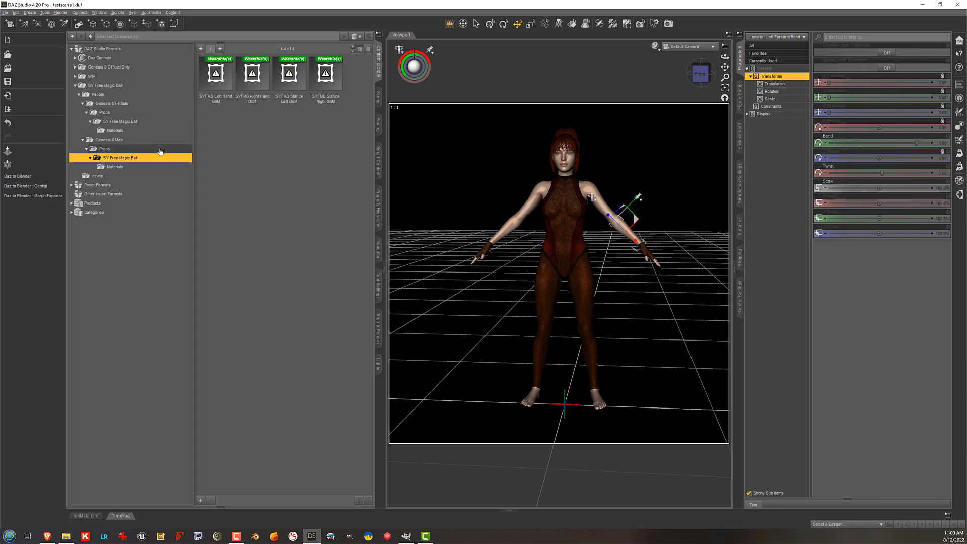
click(151, 122)
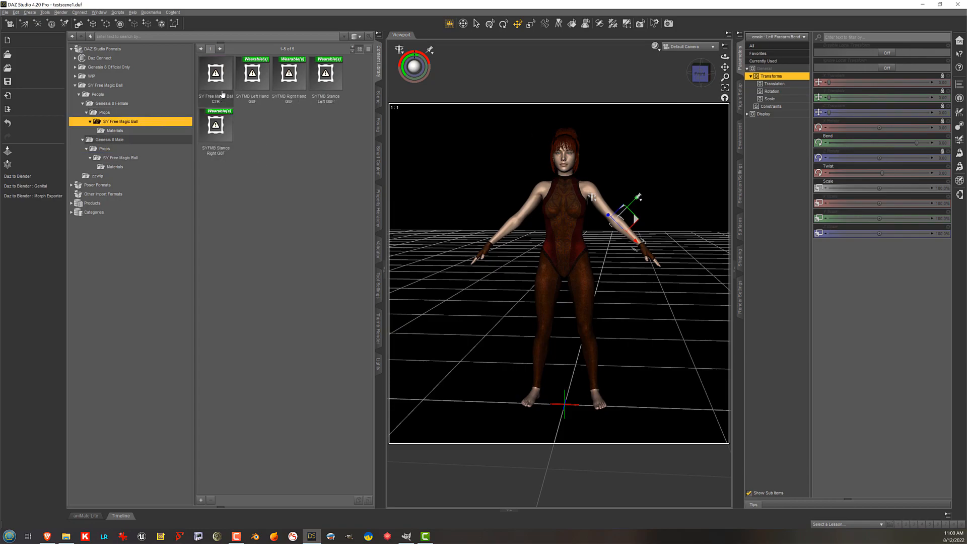
double_click(215, 75)
Step: Collapse and hide the F group in the scene hierarchy
click(378, 97)
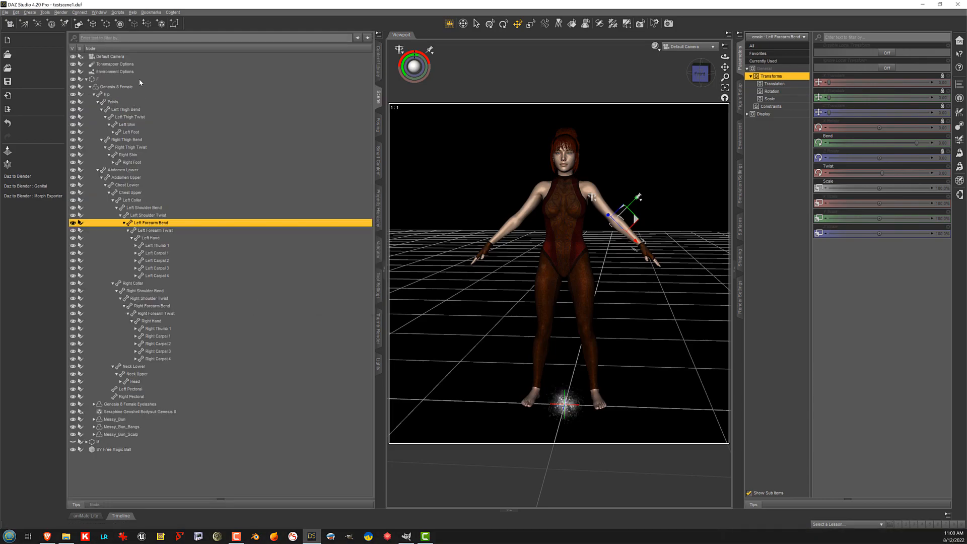
double_click(139, 79)
click(74, 79)
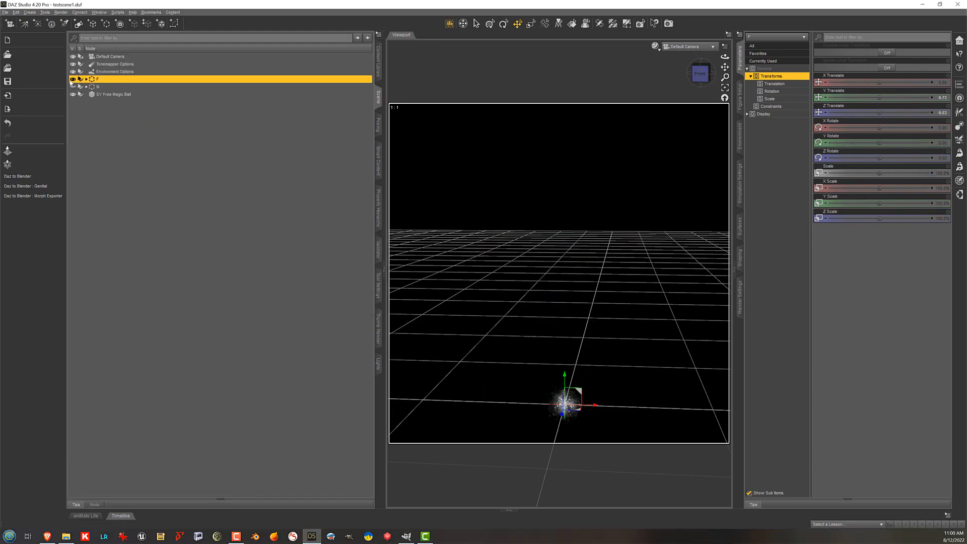
Step: Select the SY Free Magic Ball and frame it in the viewport from a slightly angled view
click(127, 95)
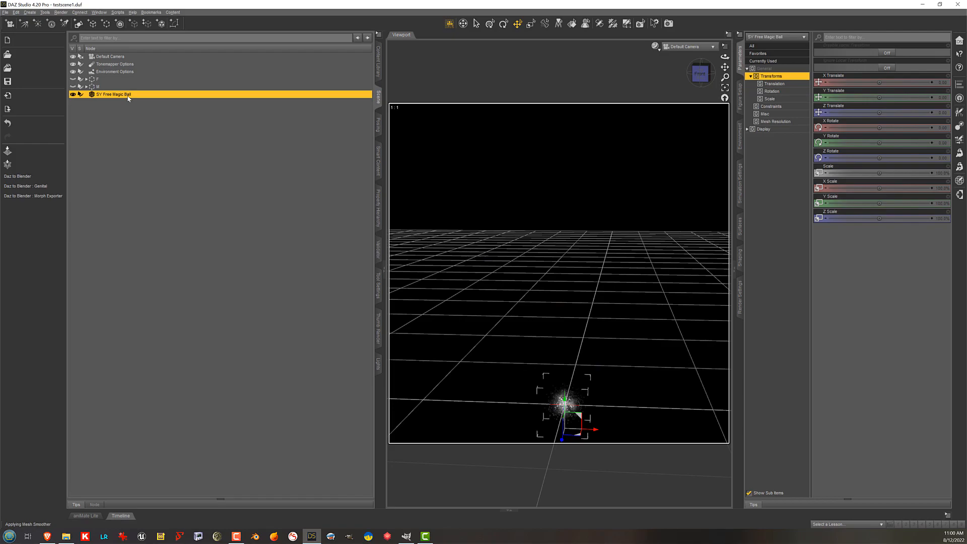
click(726, 90)
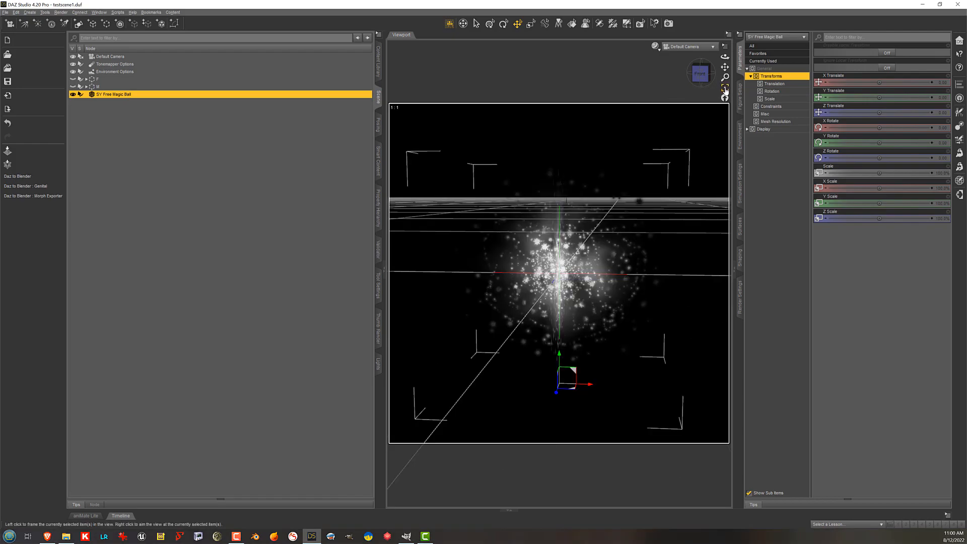
drag(725, 57, 724, 59)
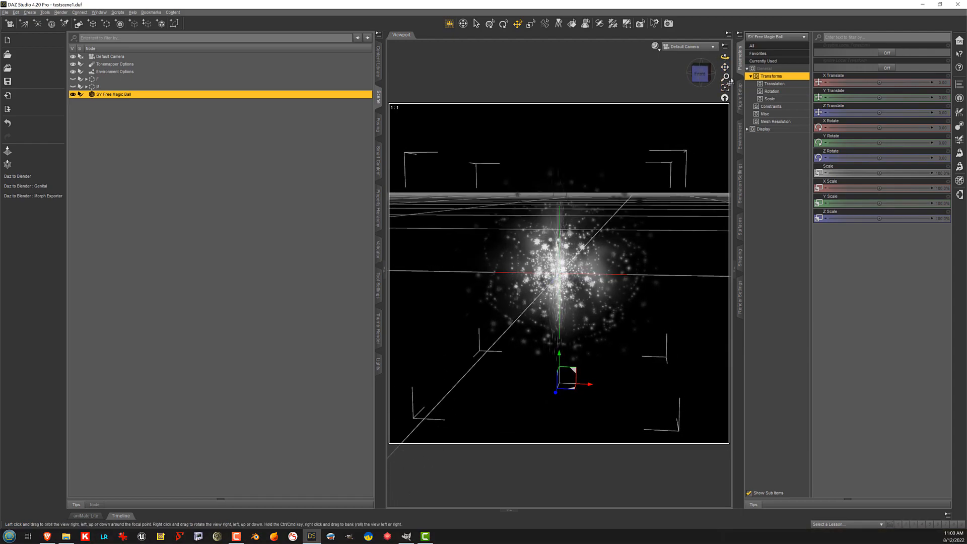
Step: Examine the Default Camera's headlamp parameters and the Environment options in the render settings
click(256, 56)
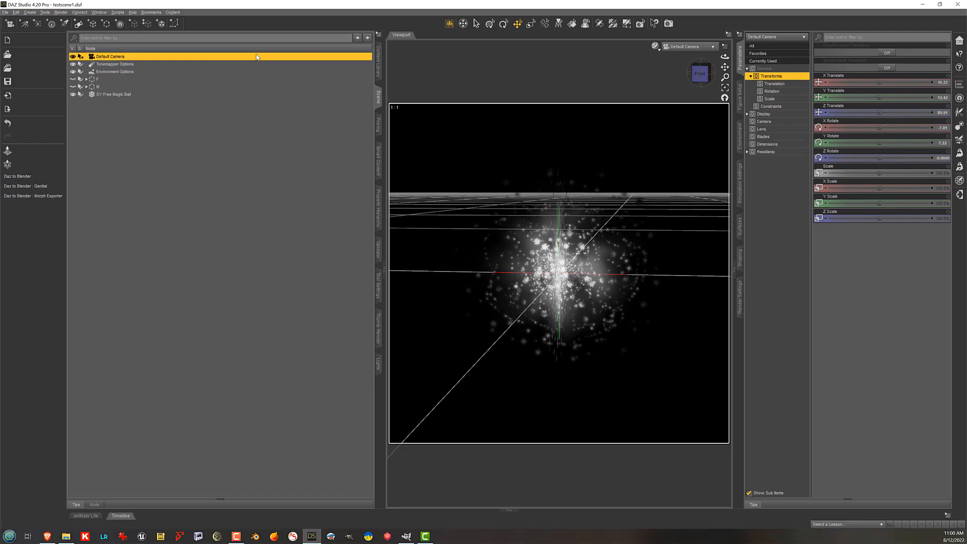
click(765, 152)
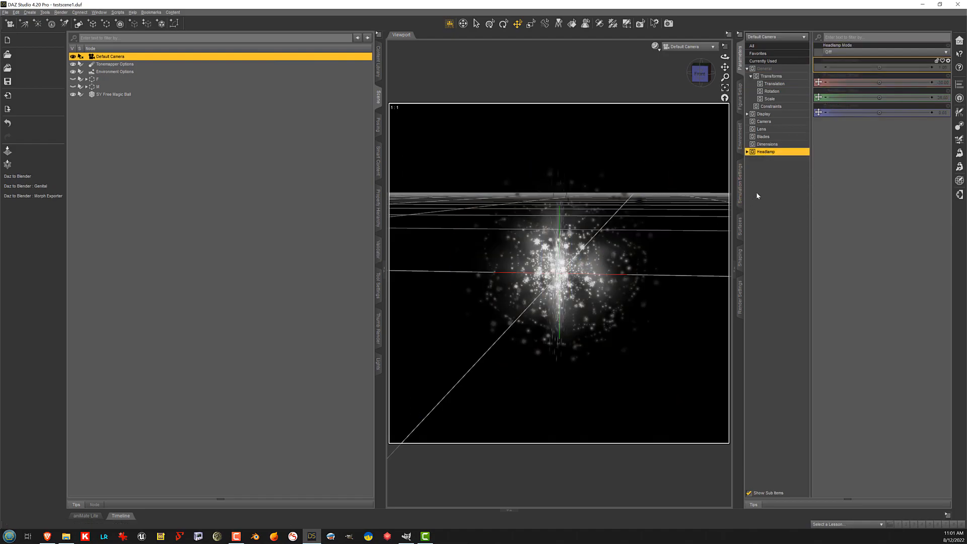
click(740, 298)
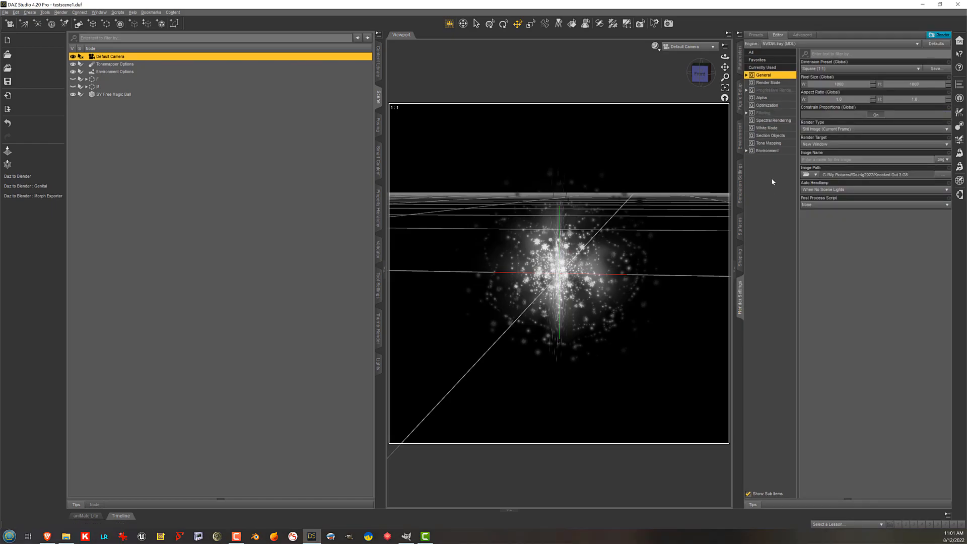
click(780, 153)
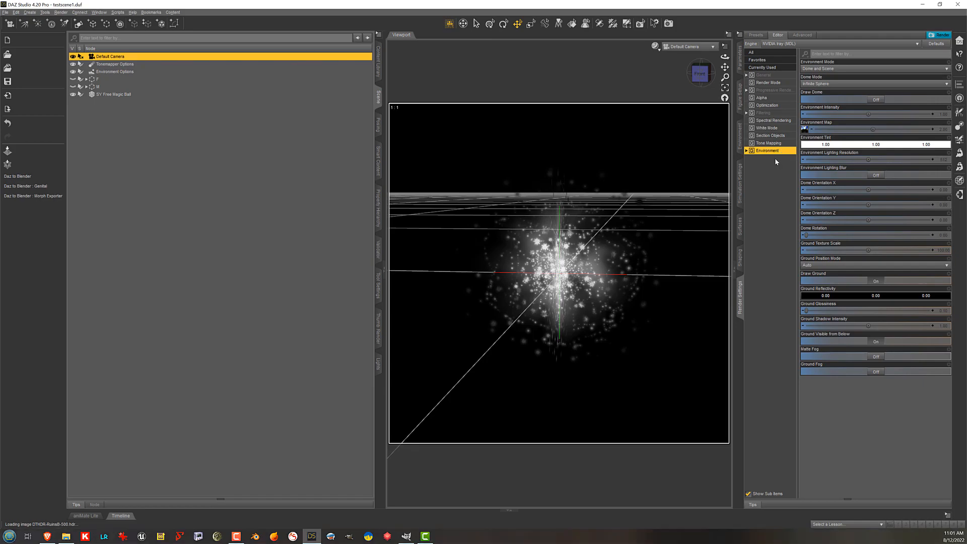
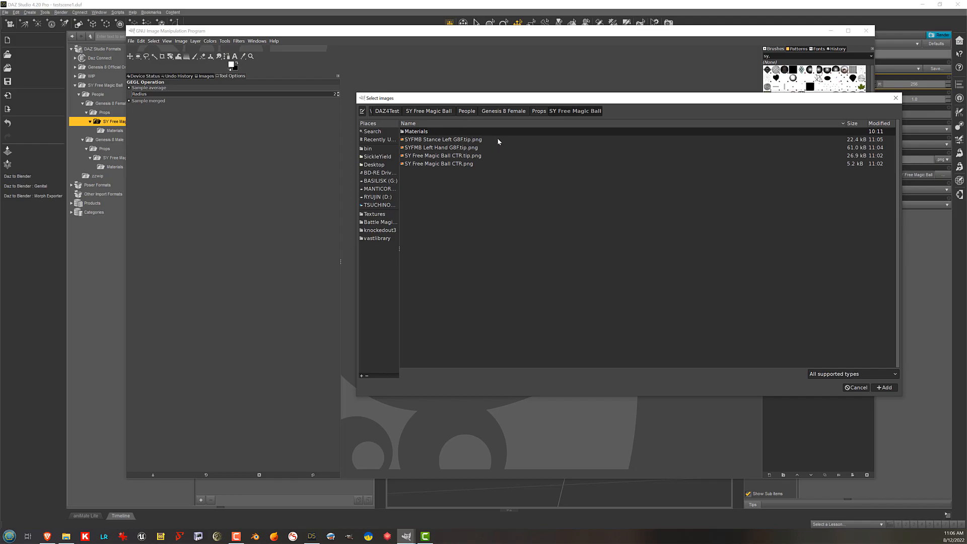
Step: Batch-rename the PNG files in the b folder to remove ".tip" from their names, and select the renamed files in the file manager
click(498, 139)
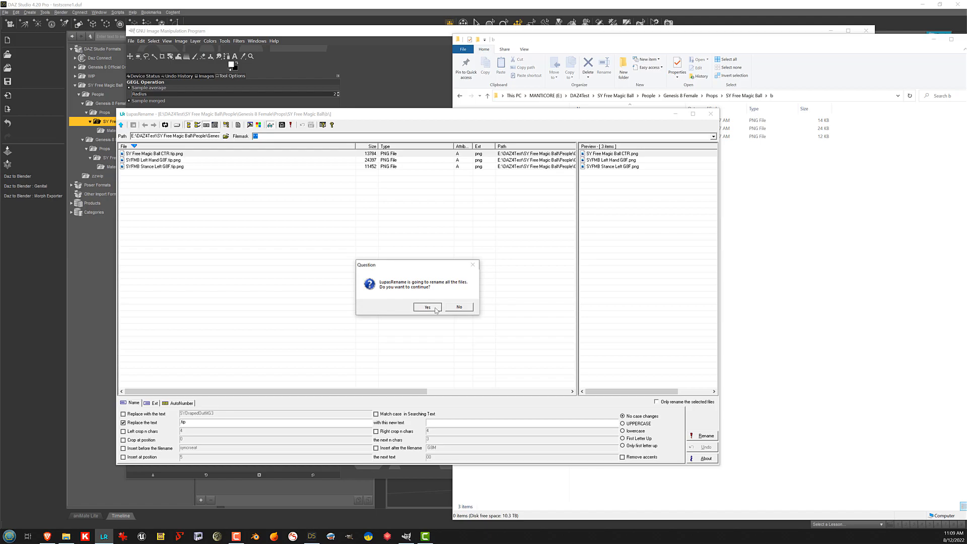
click(434, 307)
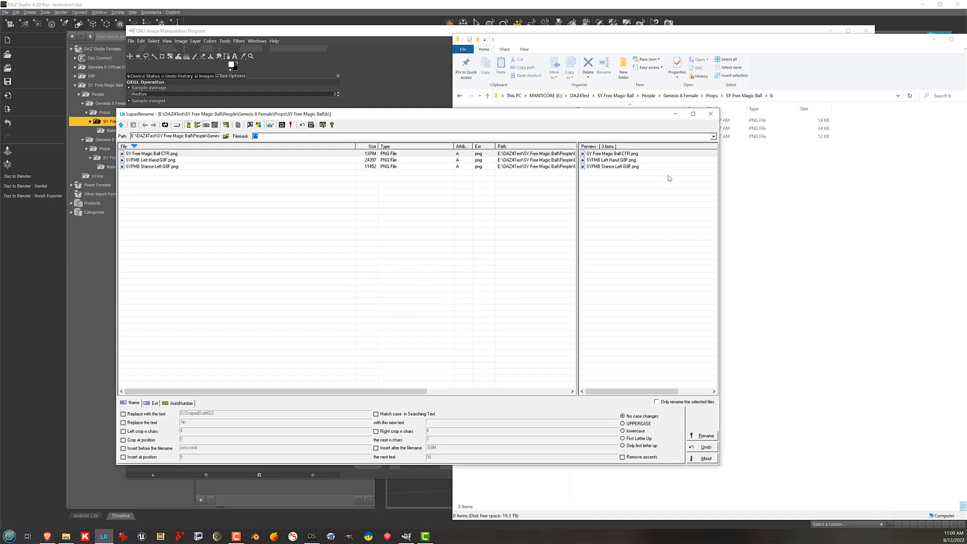
click(676, 114)
drag(620, 164, 628, 119)
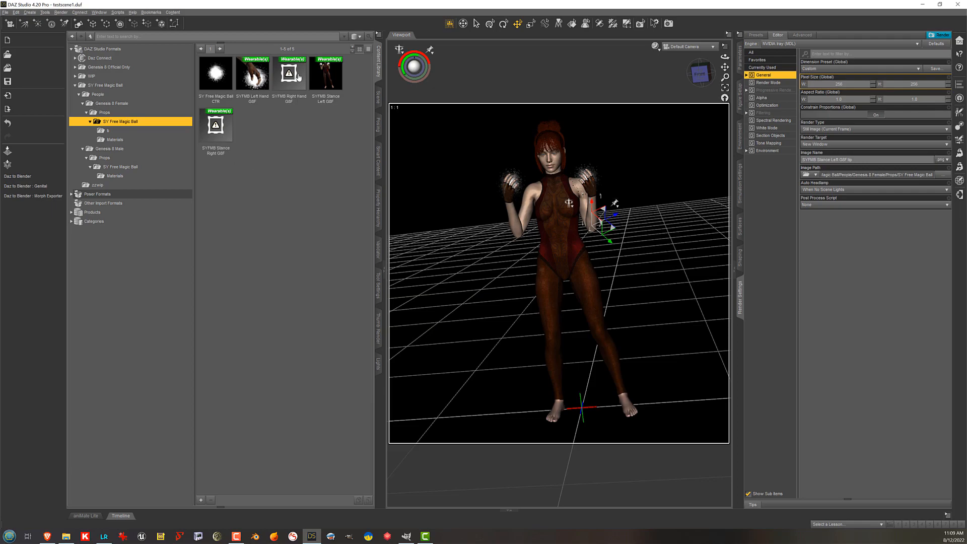
Step: Switch to GIMP and open the Batch Image Manipulation plugin
click(406, 536)
click(130, 41)
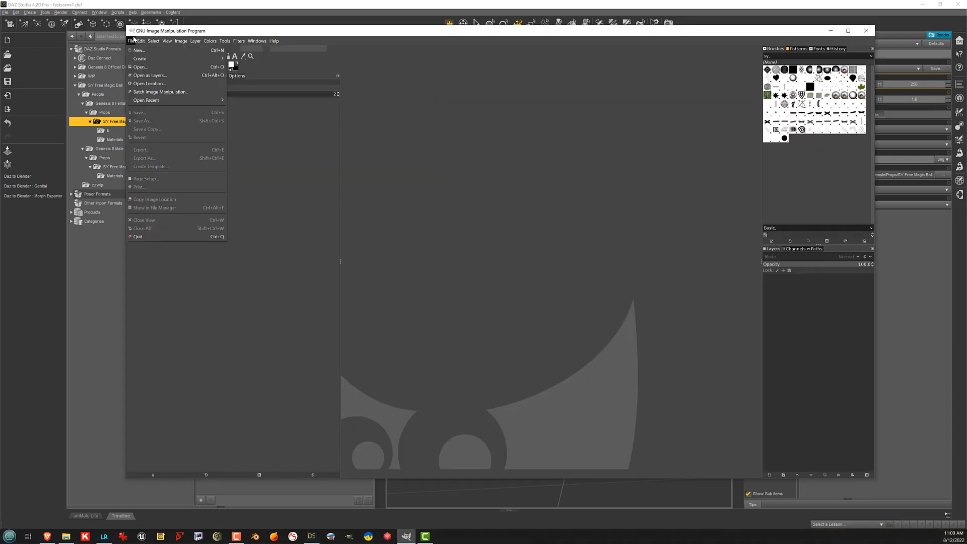
click(161, 93)
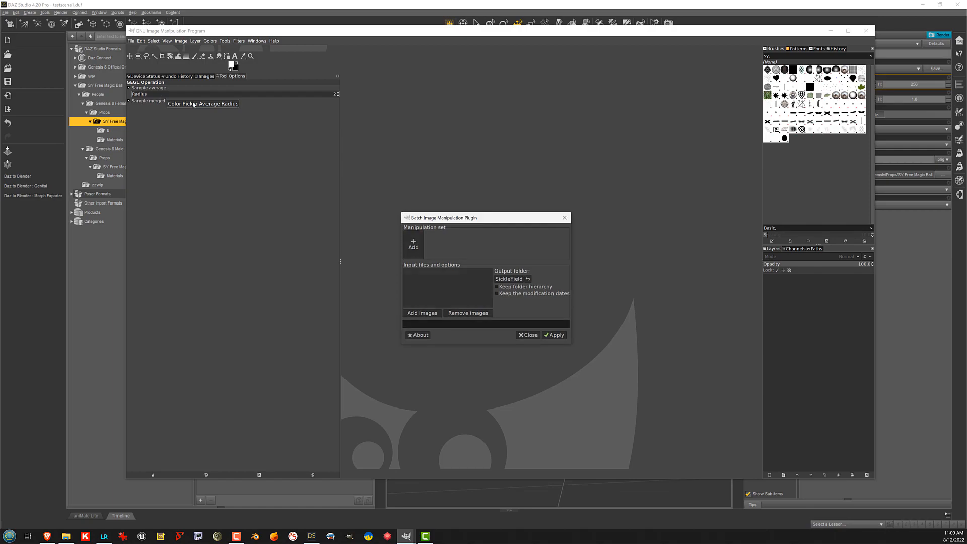
Step: Add a Flip or Rotate manipulation to the batch set with horizontal flipping and no rotation
click(414, 250)
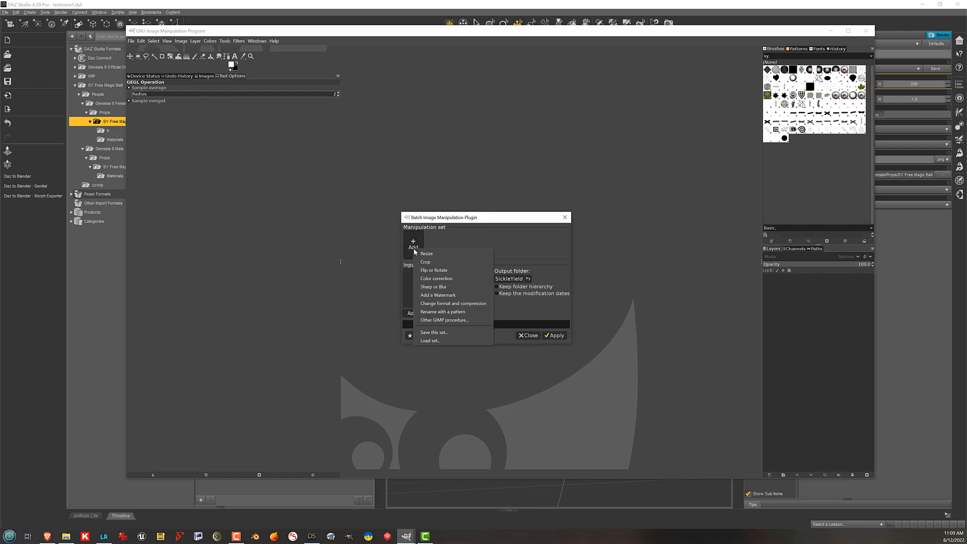
click(446, 271)
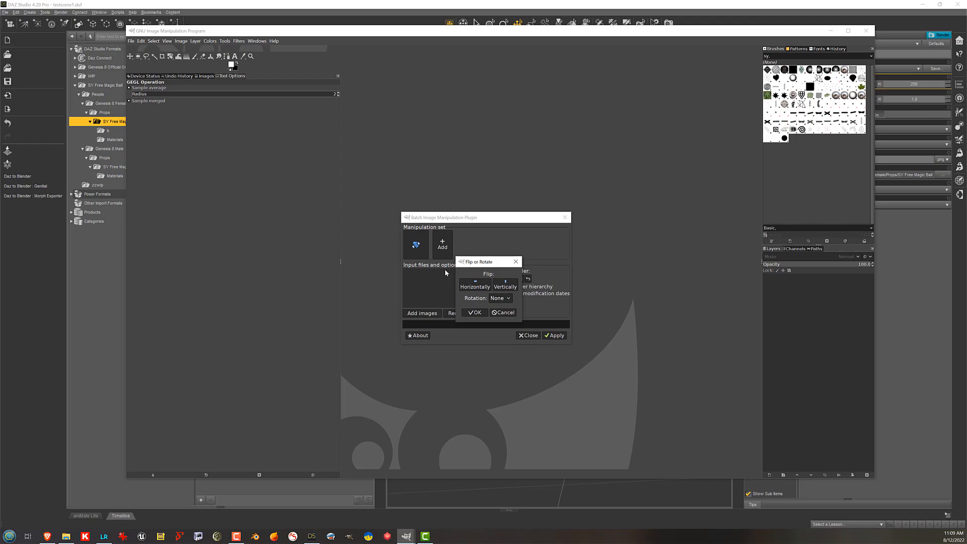
click(481, 286)
click(481, 286)
click(481, 286)
click(476, 312)
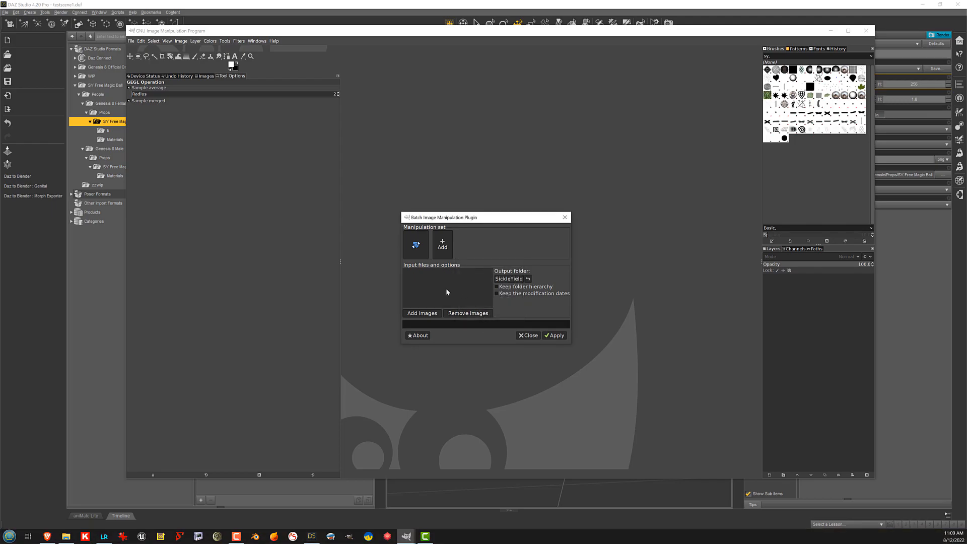
Step: Add the Stance Left and Left Hand G8F PNGs, including their .tip versions, from the SY Free Magic Ball folder to the batch
click(427, 313)
click(442, 321)
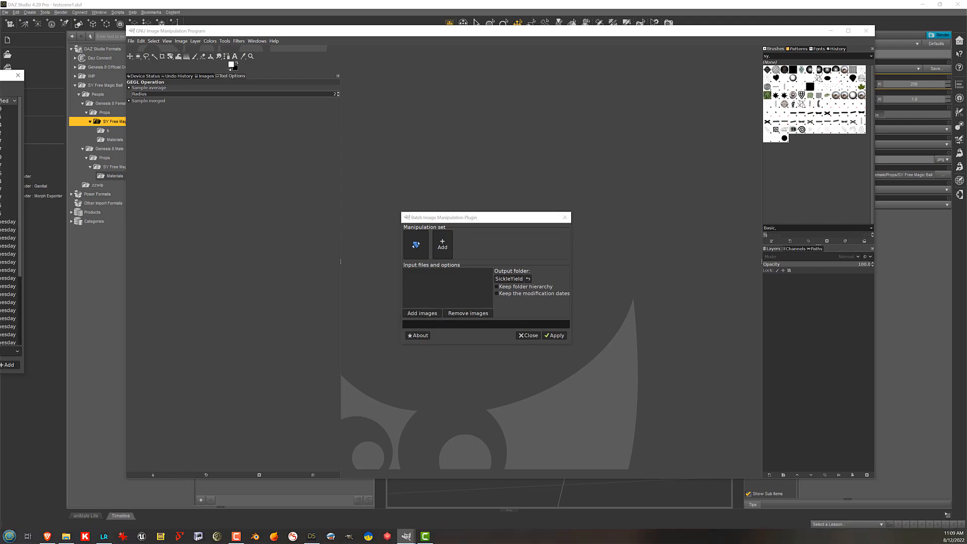
right_click(162, 150)
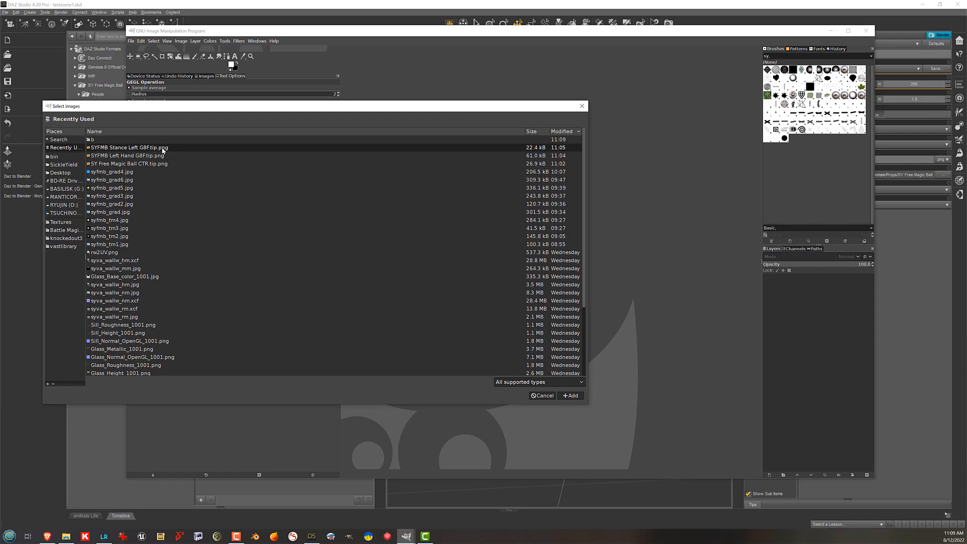
click(117, 139)
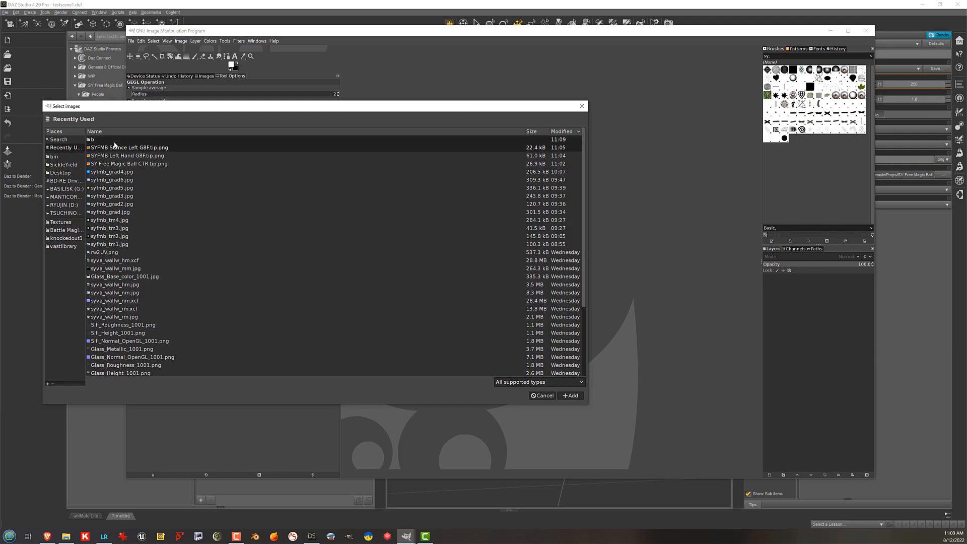
double_click(116, 140)
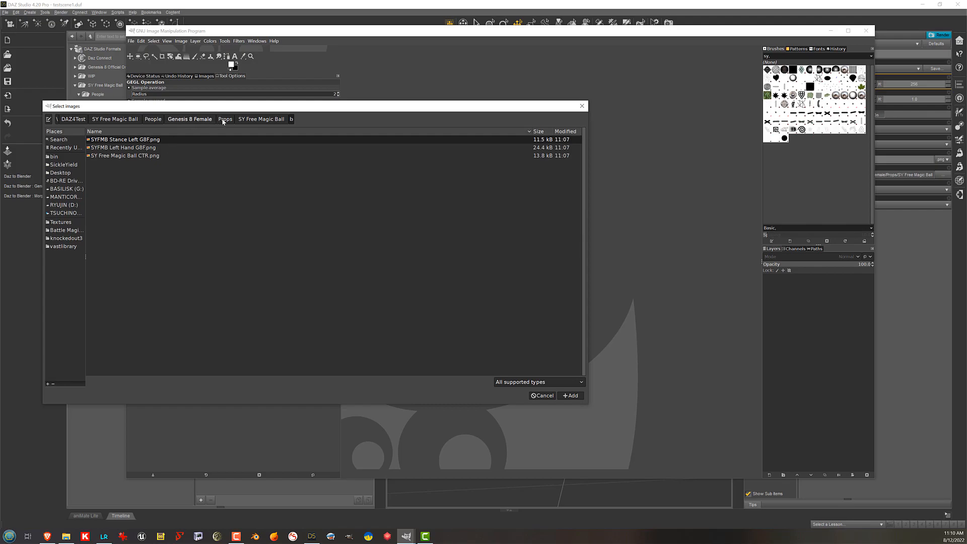
click(263, 119)
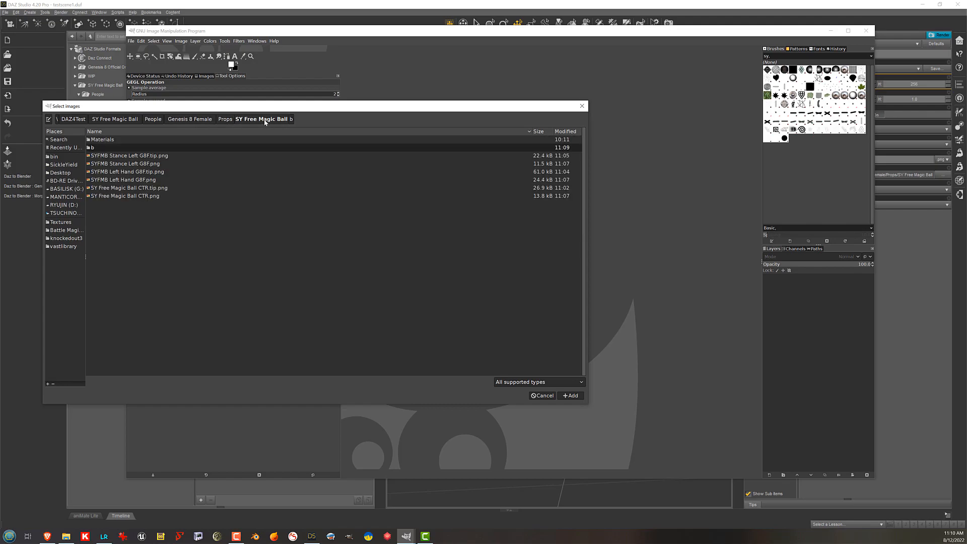
click(176, 156)
shift+click(174, 163)
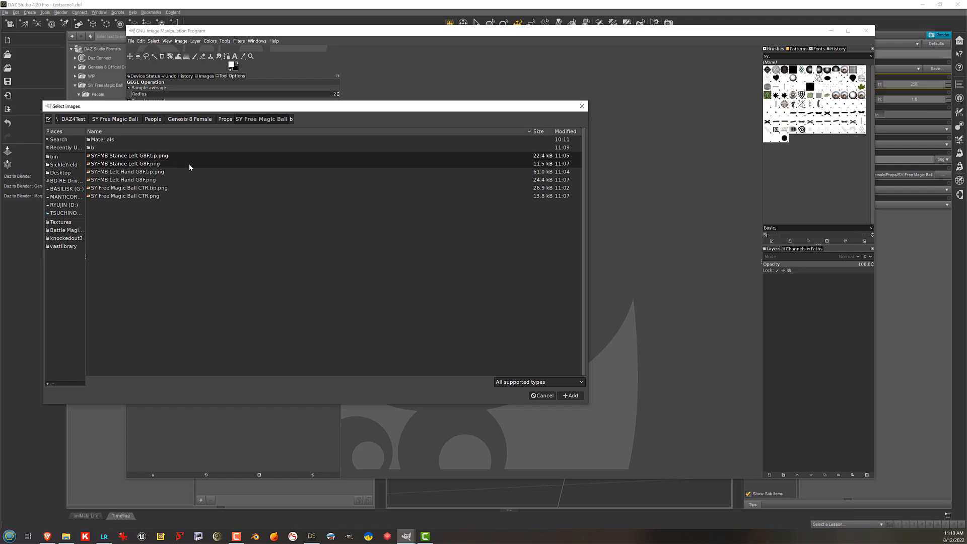
shift+click(184, 173)
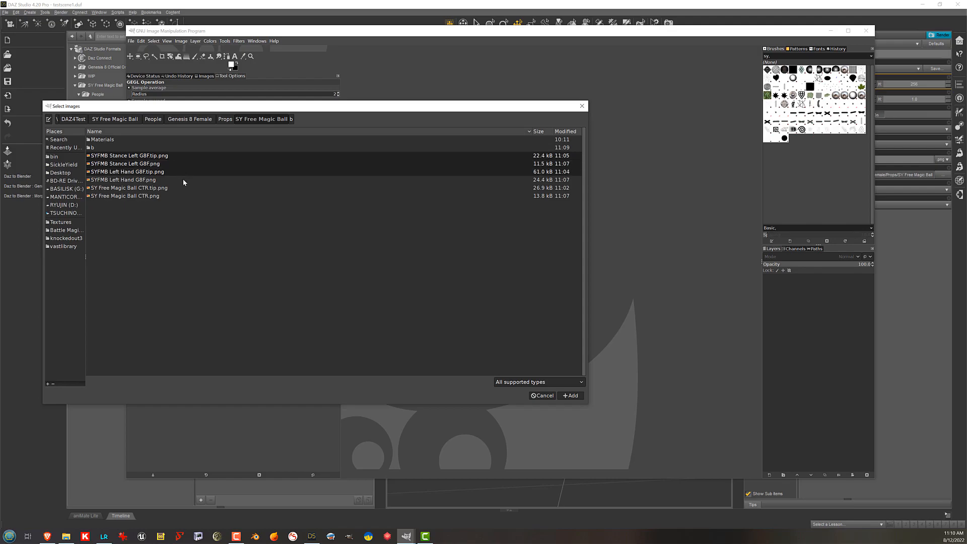
shift+click(182, 180)
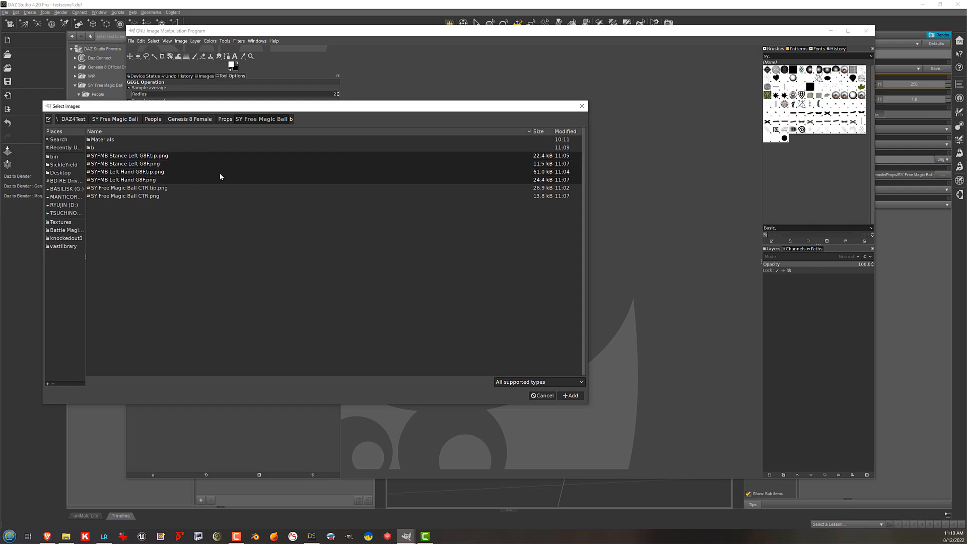
click(573, 396)
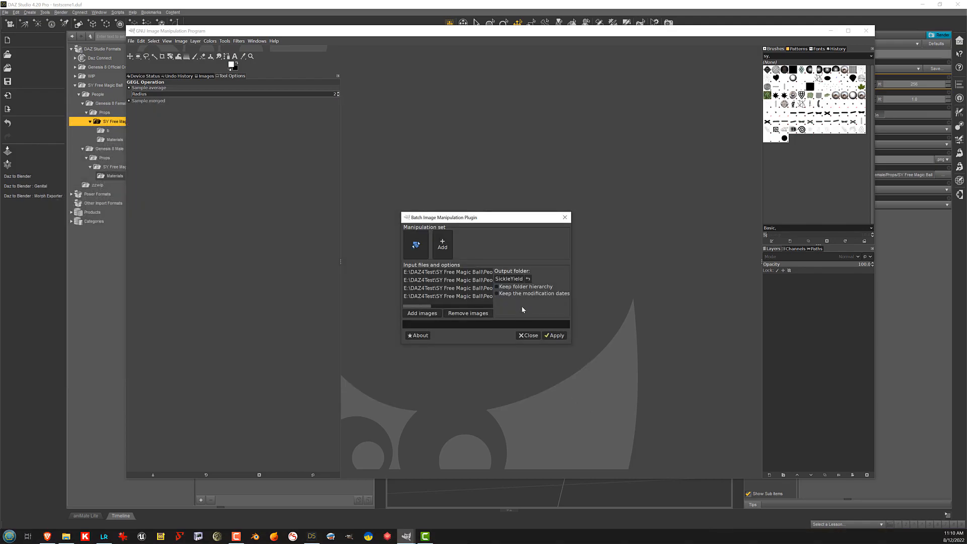
Step: Set the batch output folder to b, process the images while always overwriting existing files, and close the plugin
click(518, 280)
click(553, 336)
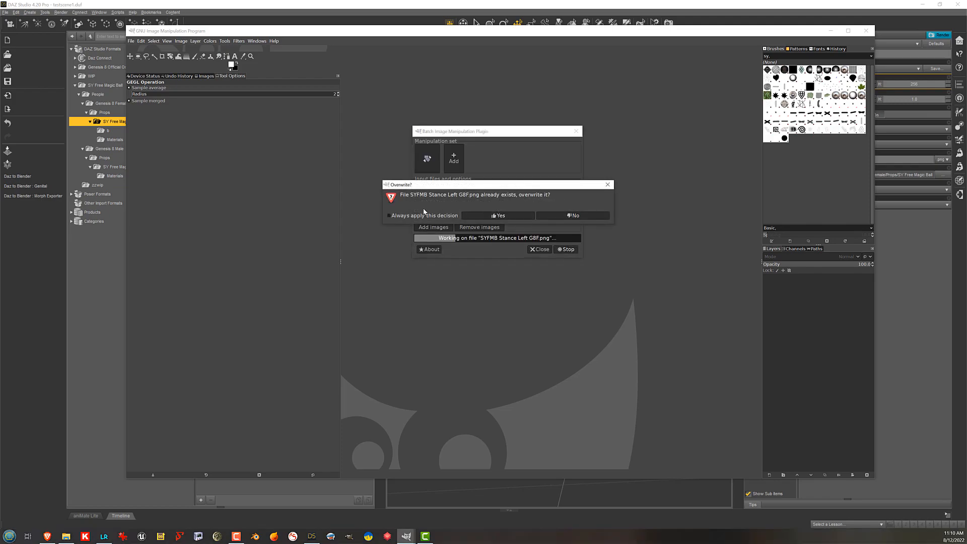
click(389, 216)
click(509, 216)
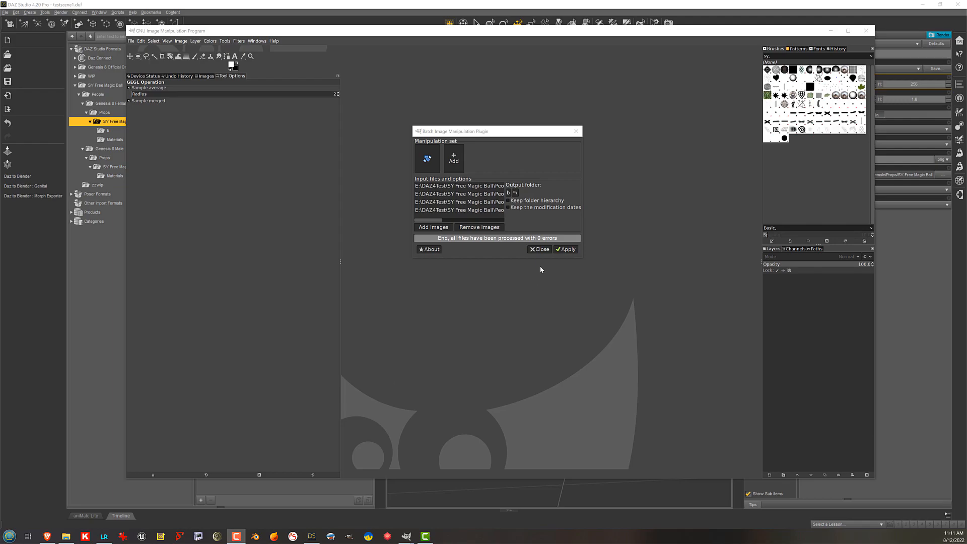
click(539, 250)
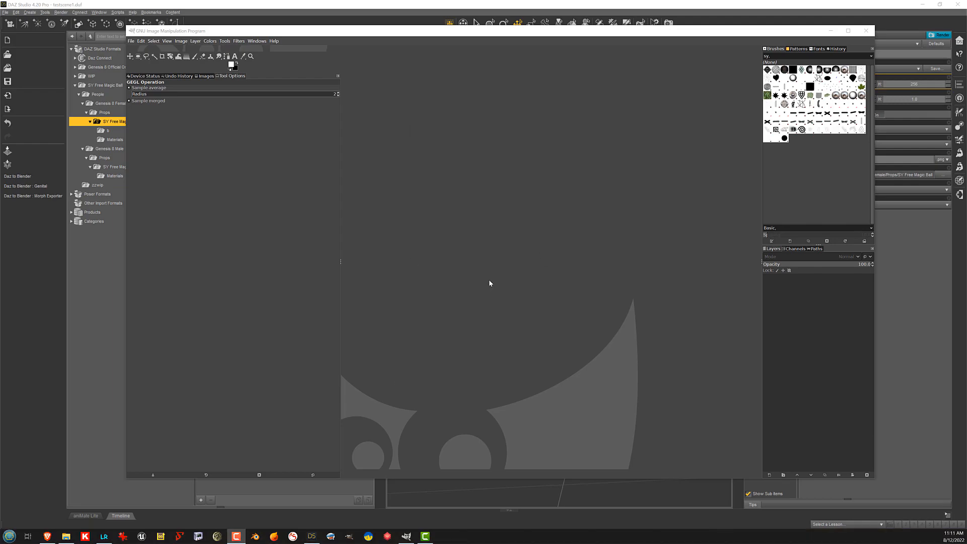
Step: Switch to LupasRename, refresh the b folder's file list, and limit renaming to the four selected Left Hand and Stance Left PNGs
click(104, 536)
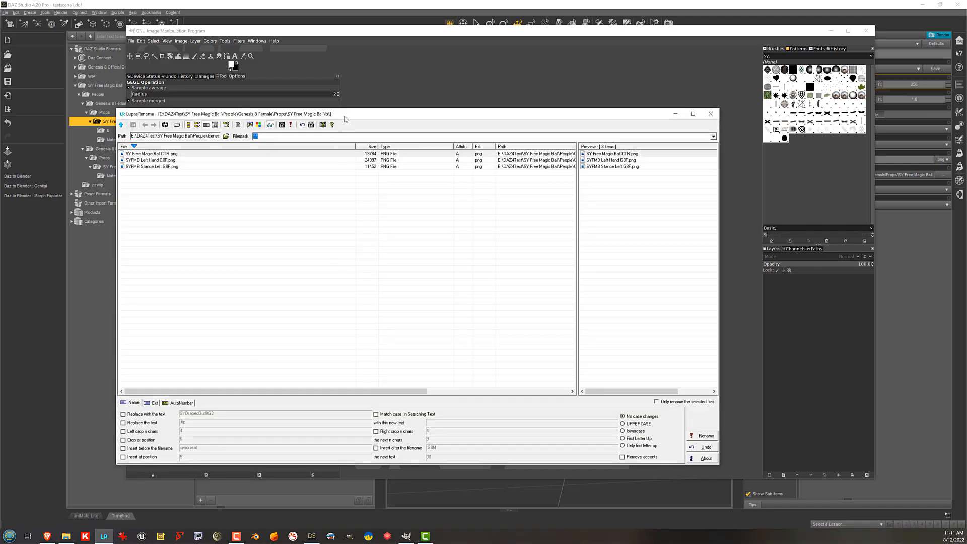
drag(346, 115, 433, 110)
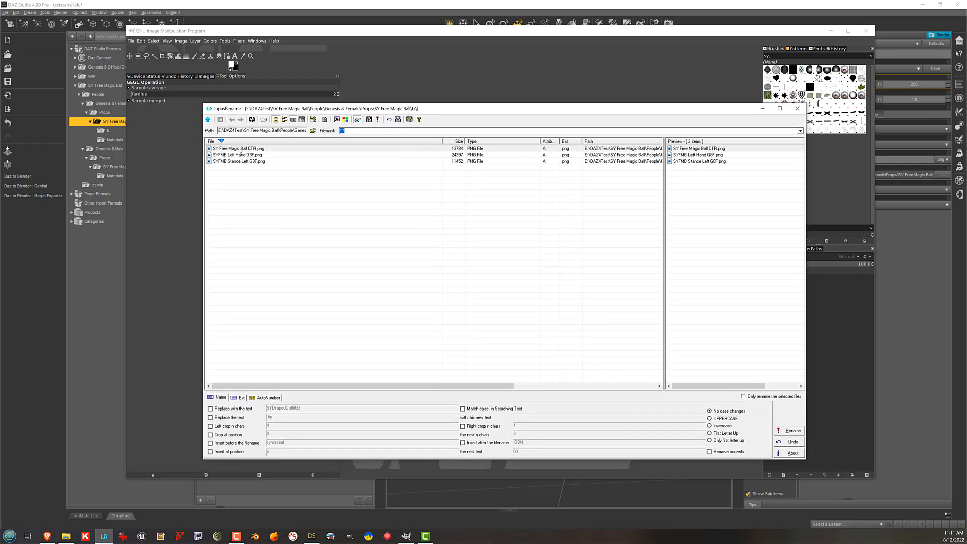
click(251, 120)
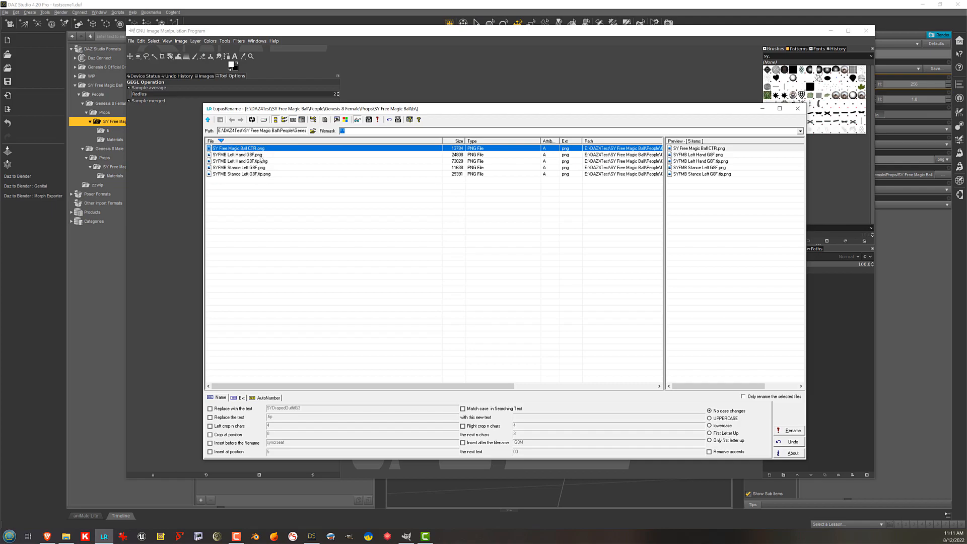
click(262, 155)
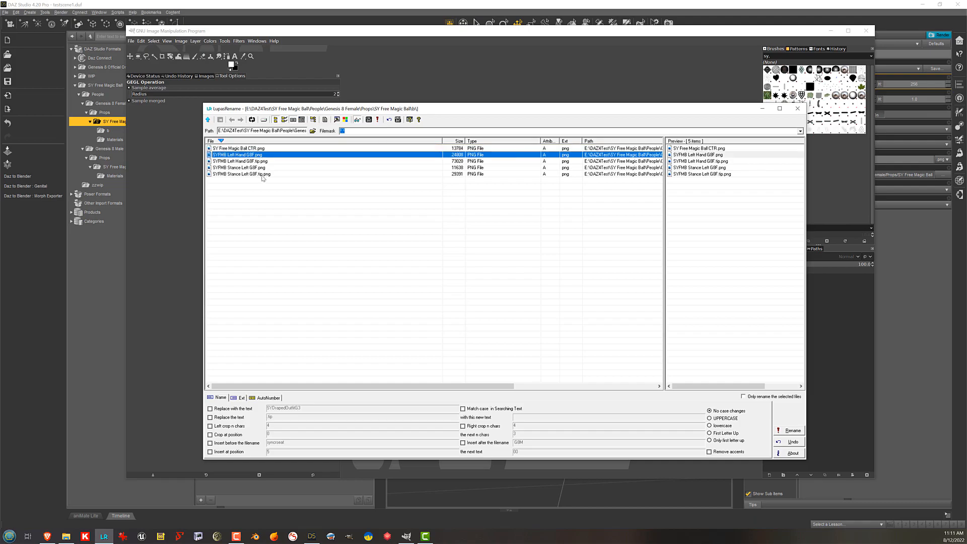
shift+click(264, 174)
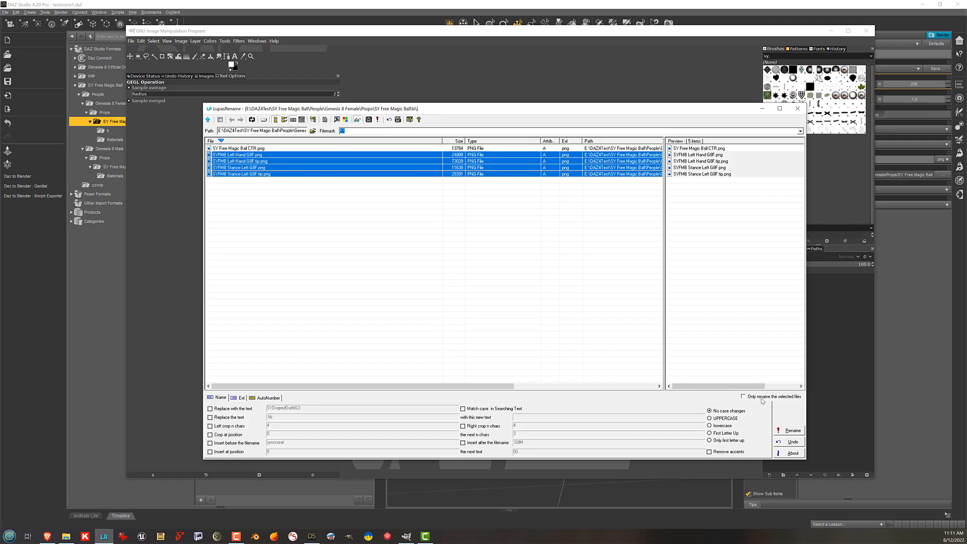
click(743, 397)
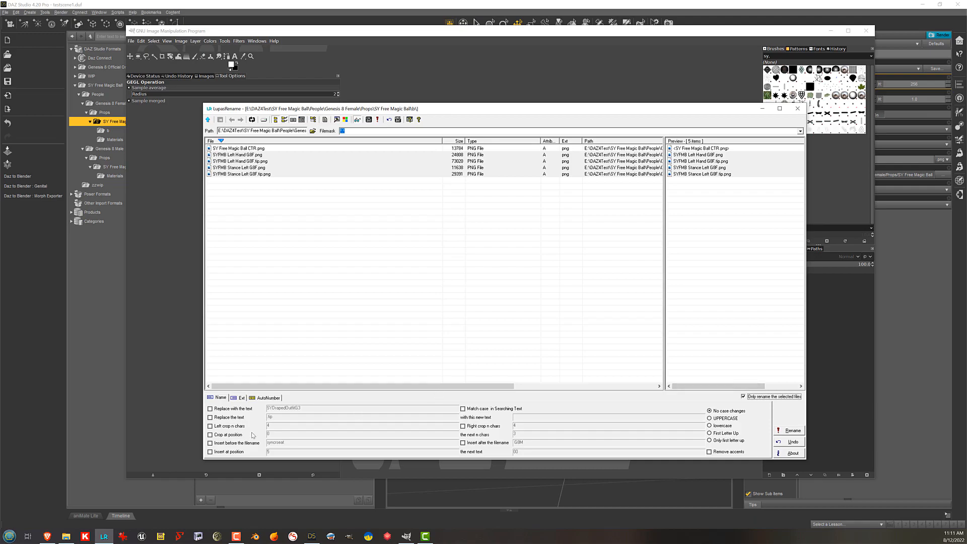
Step: Replace the text "Left" with "Right" in the selected file names and run the rename
click(236, 418)
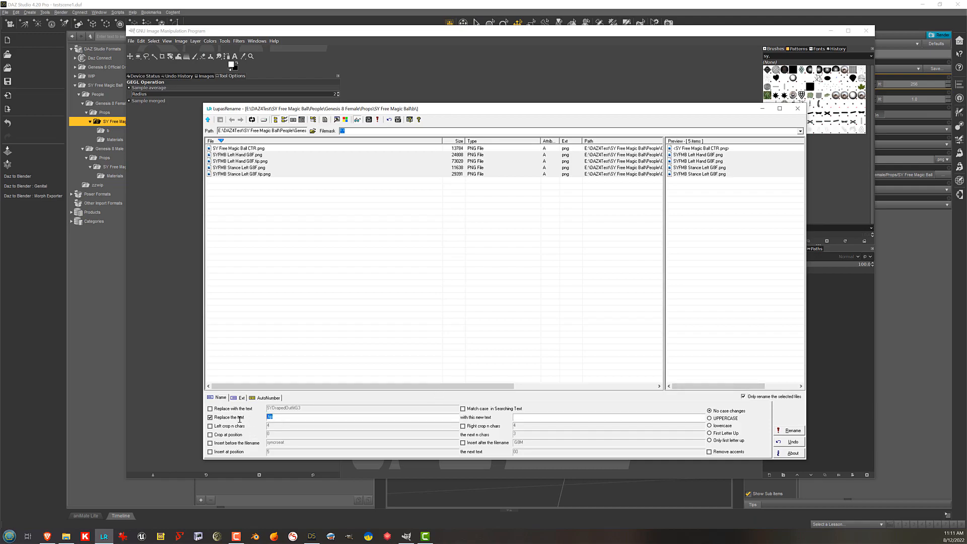
text(Left)
text(Right)
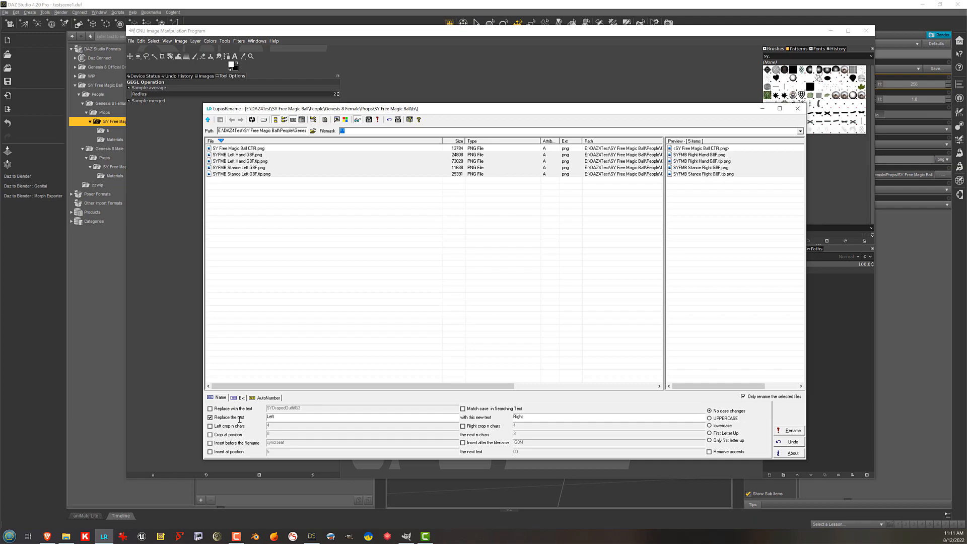
click(799, 431)
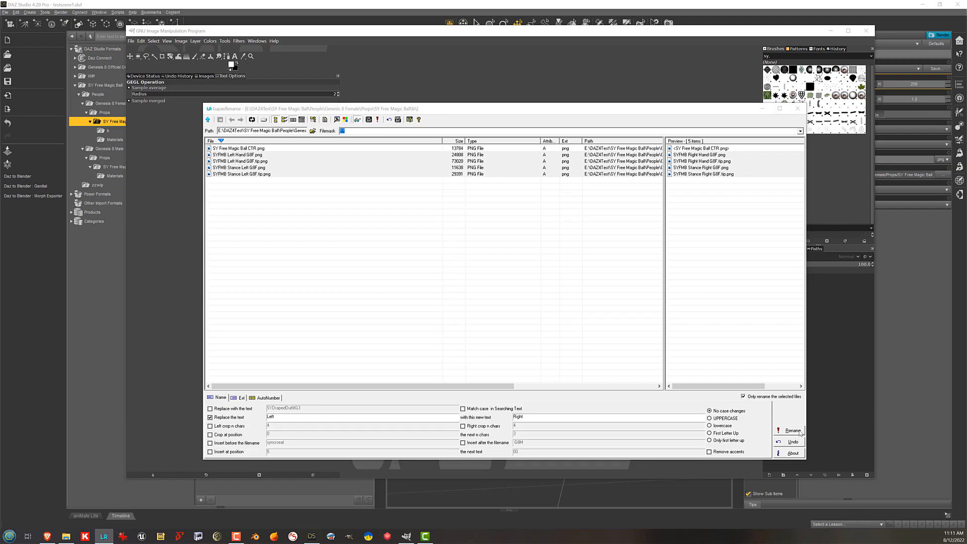
click(520, 301)
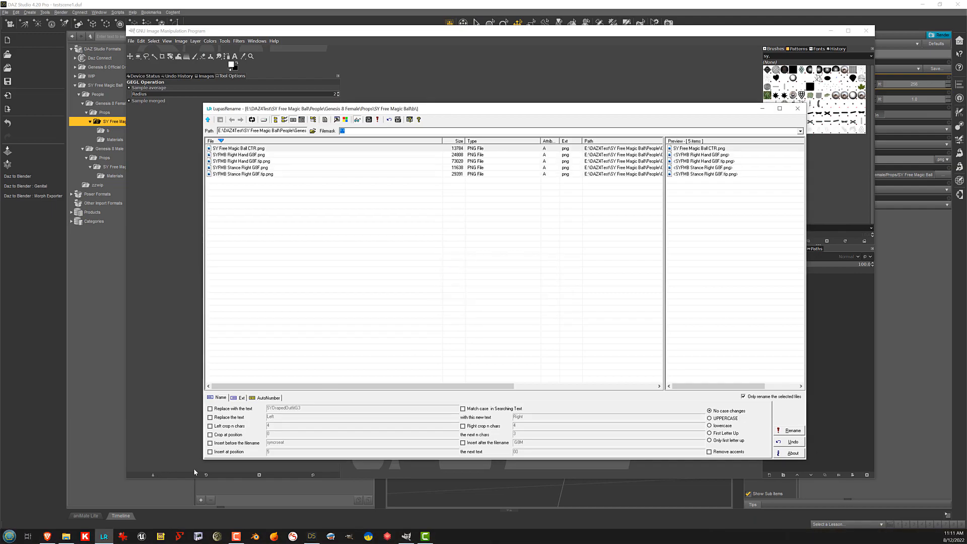
Step: Switch to File Explorer, open the b folder, and delete SY Free Magic Ball CTR.png from it
click(66, 536)
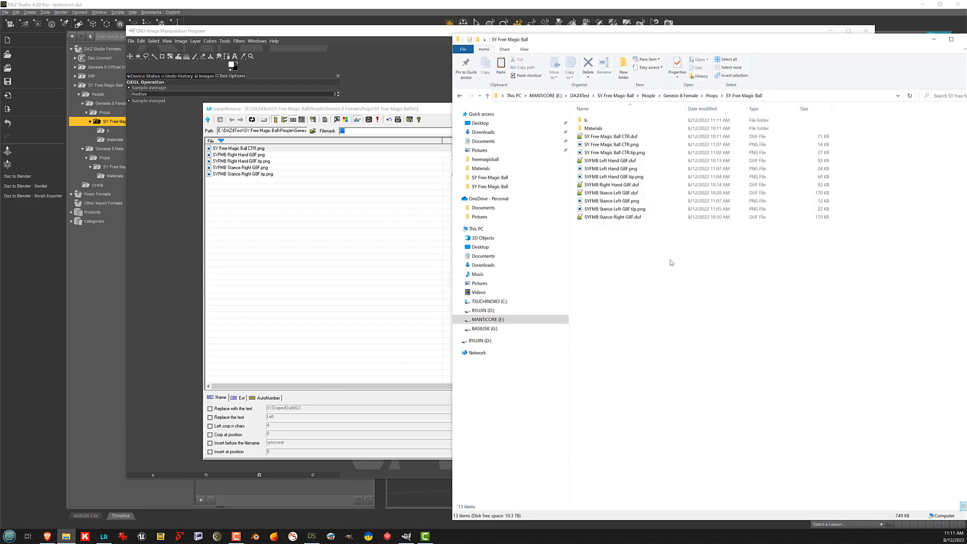
drag(655, 39, 342, 35)
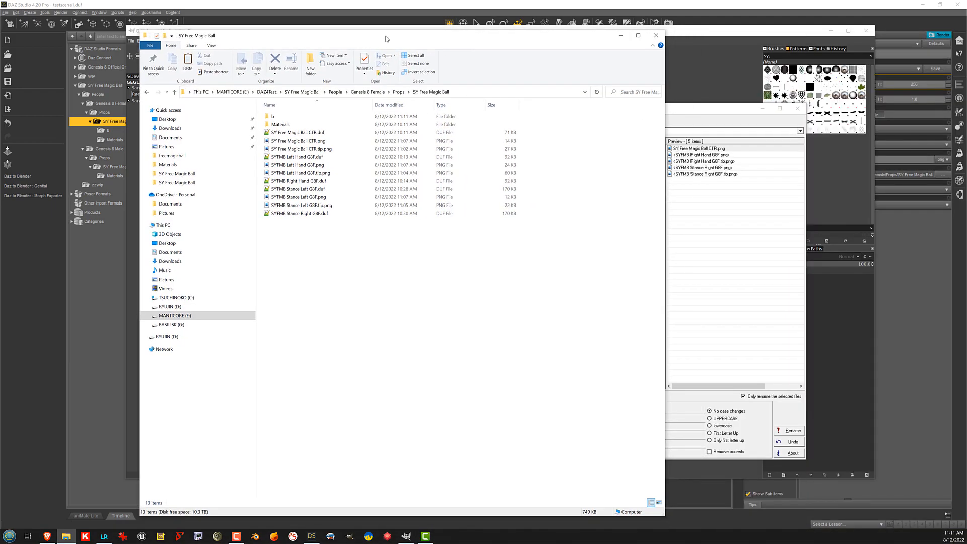
double_click(328, 121)
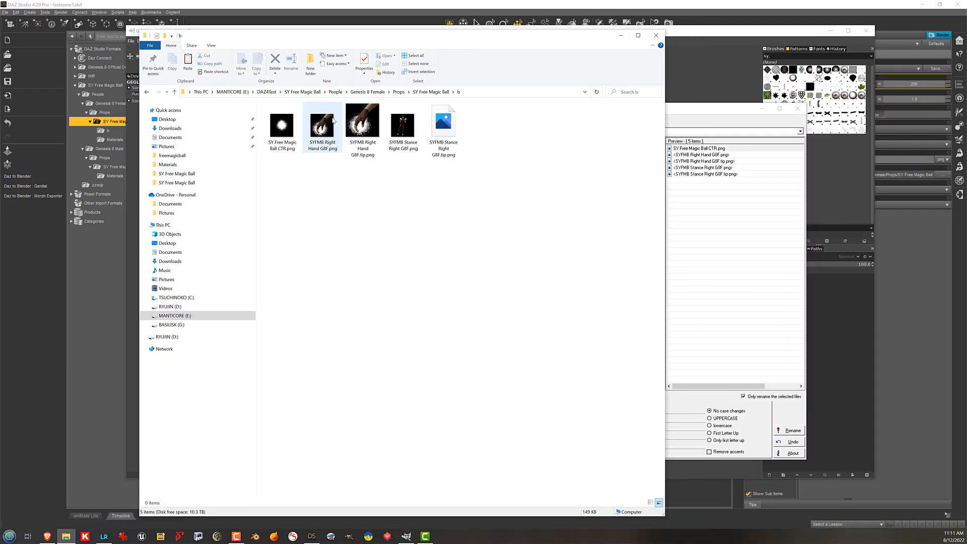
click(282, 127)
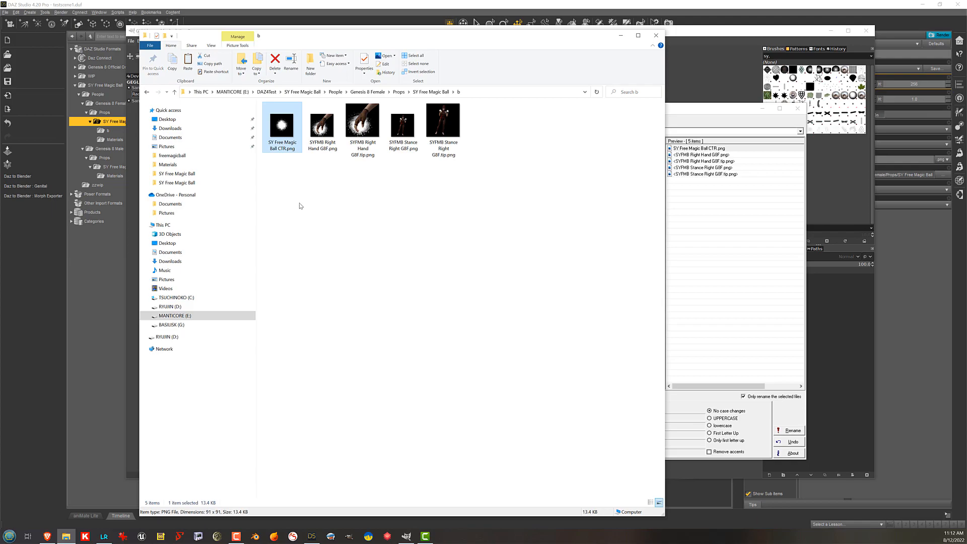
key(Delete)
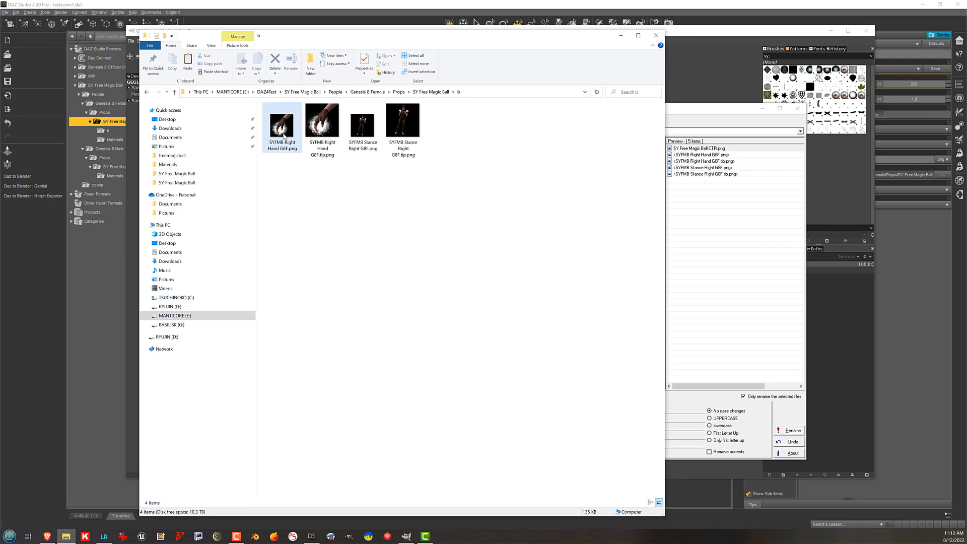
Step: Put the four Right Hand and Stance Right PNGs from b into the parent SY Free Magic Ball folder
click(282, 148)
key(ctrl+a)
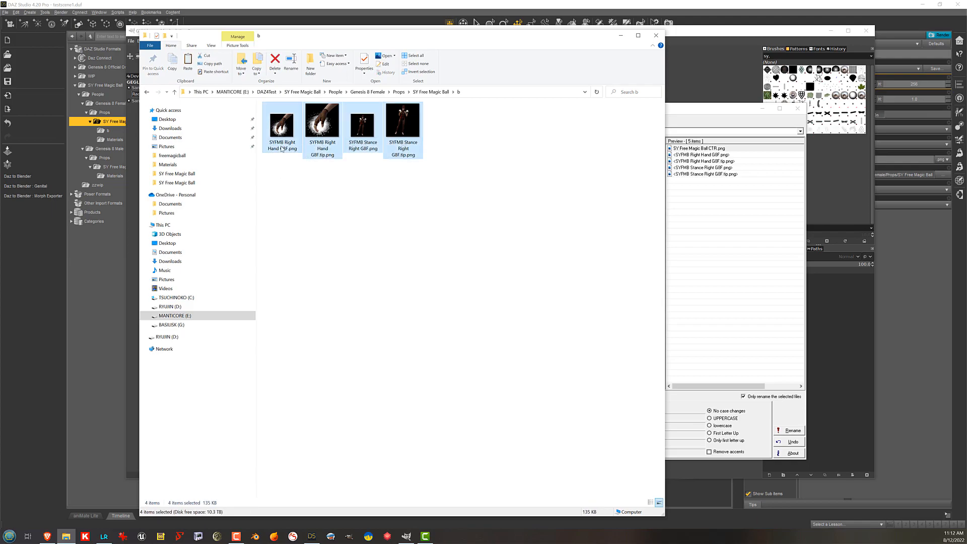
right_click(281, 147)
click(319, 304)
click(431, 92)
right_click(321, 241)
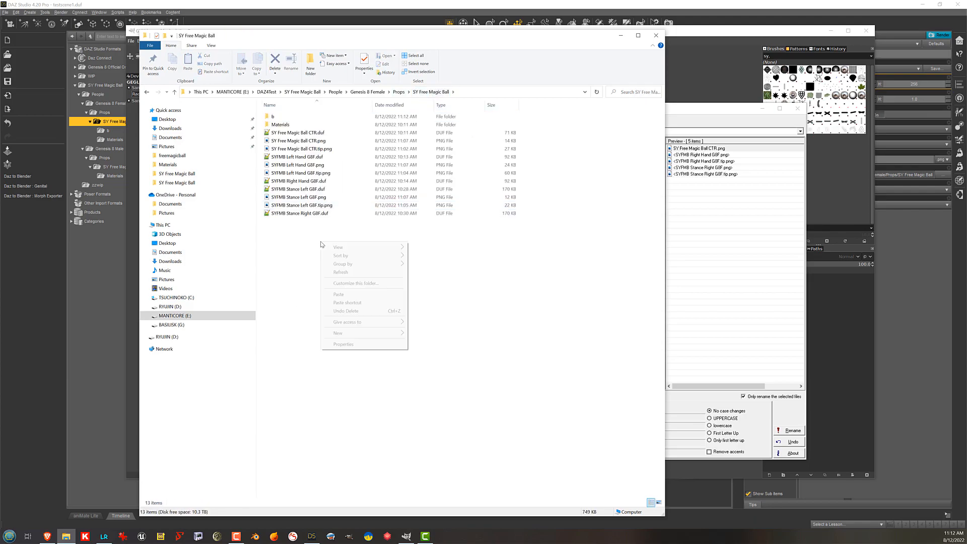
click(343, 295)
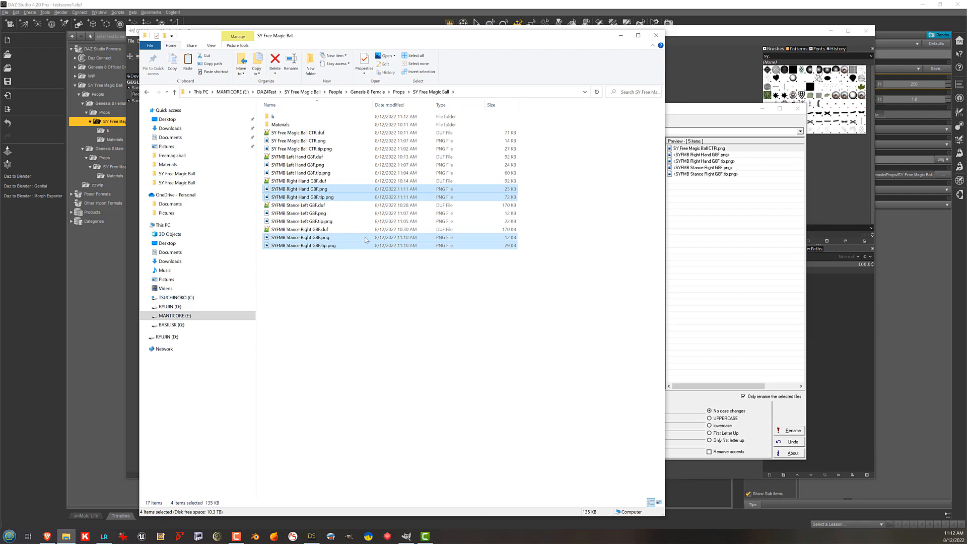
click(361, 278)
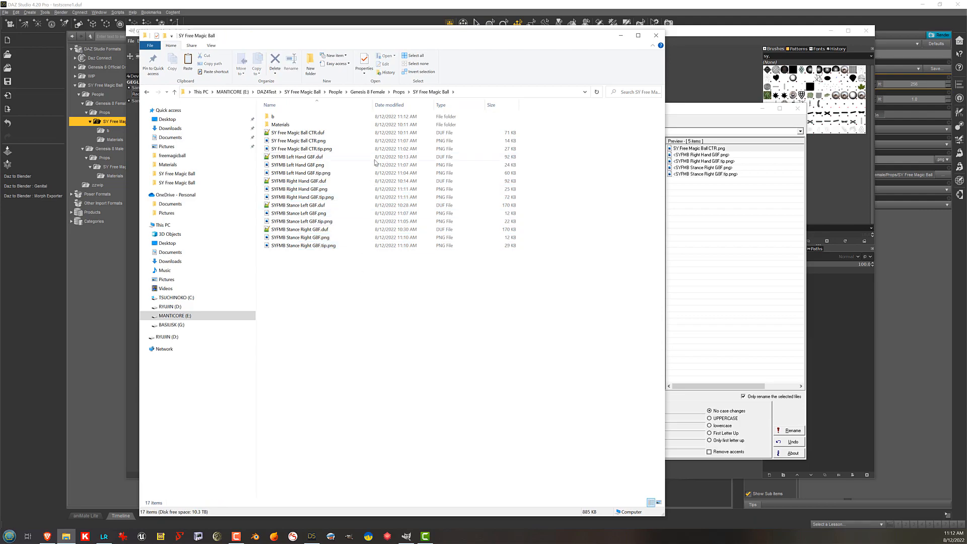
Step: Switch to DAZ Studio and refresh the Genesis 8 Female SY Free Magic Ball folder in the content library
click(420, 24)
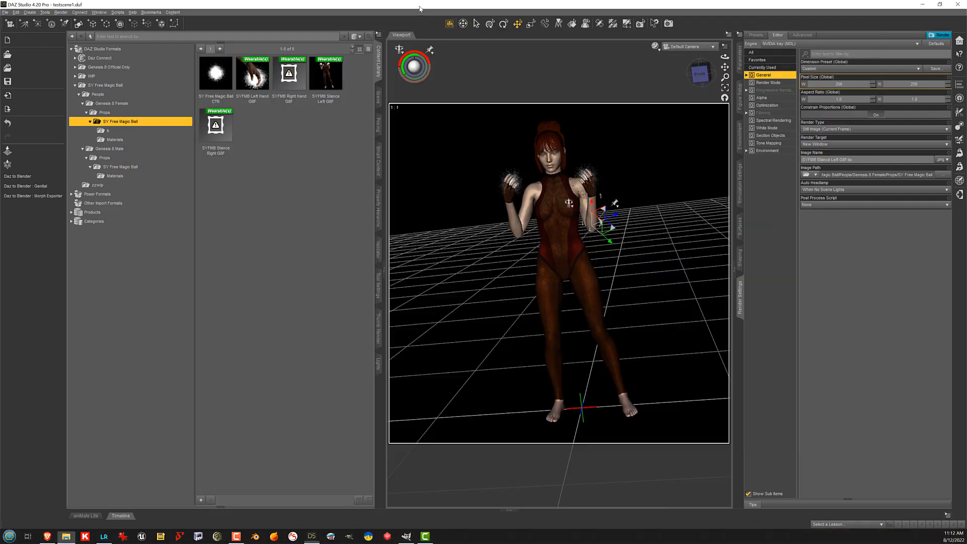
right_click(166, 124)
click(209, 199)
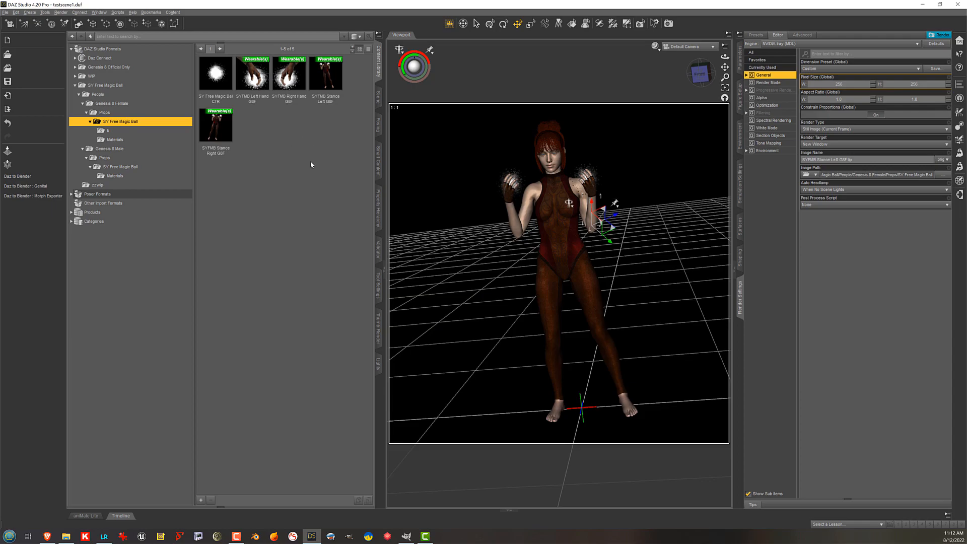
Step: Show the Genesis 8 Female Materials presets, and collapse and hide the female figure's group in the scene
click(114, 139)
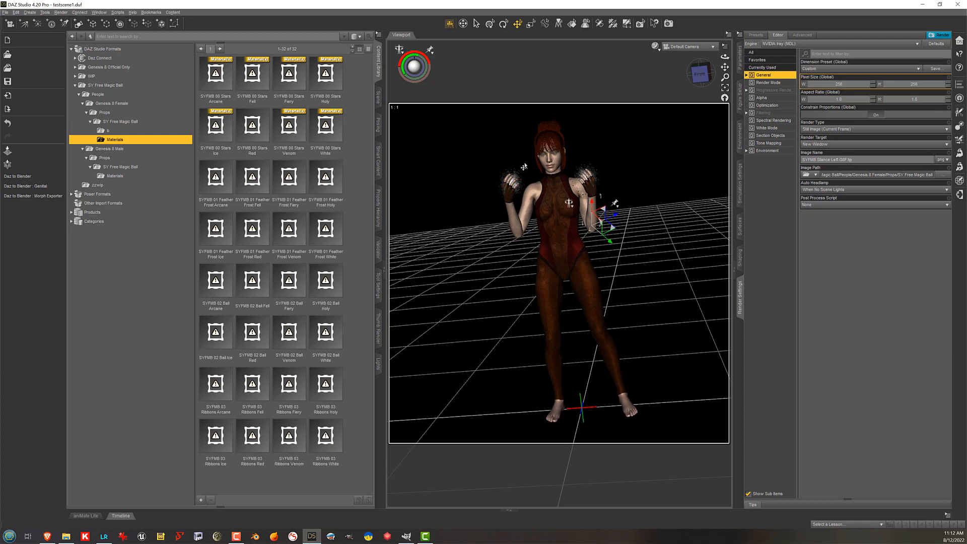
click(377, 101)
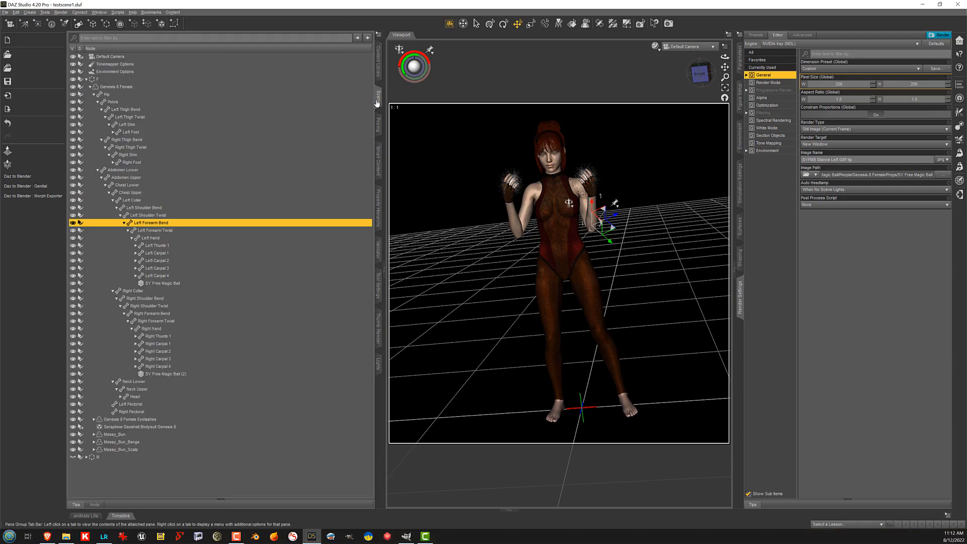
click(101, 79)
click(86, 79)
click(73, 79)
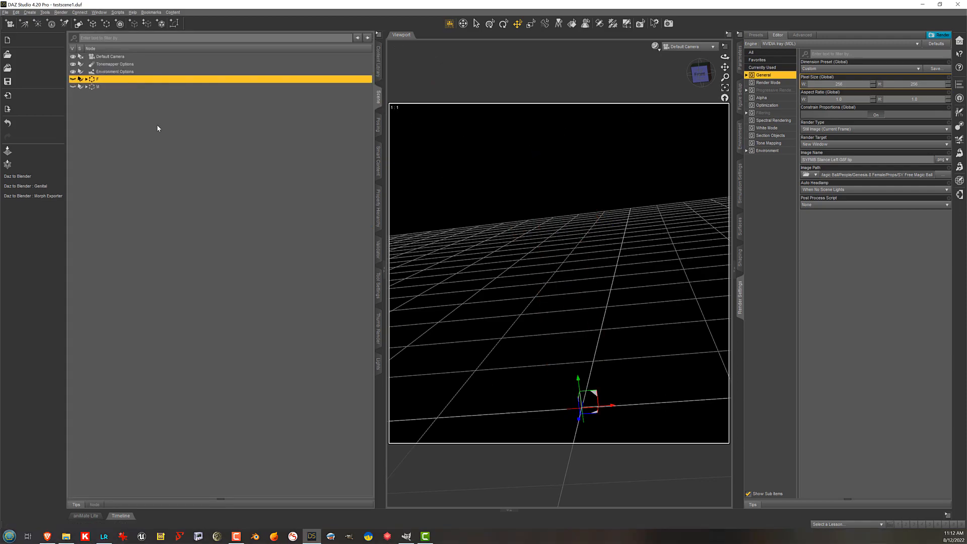
click(155, 129)
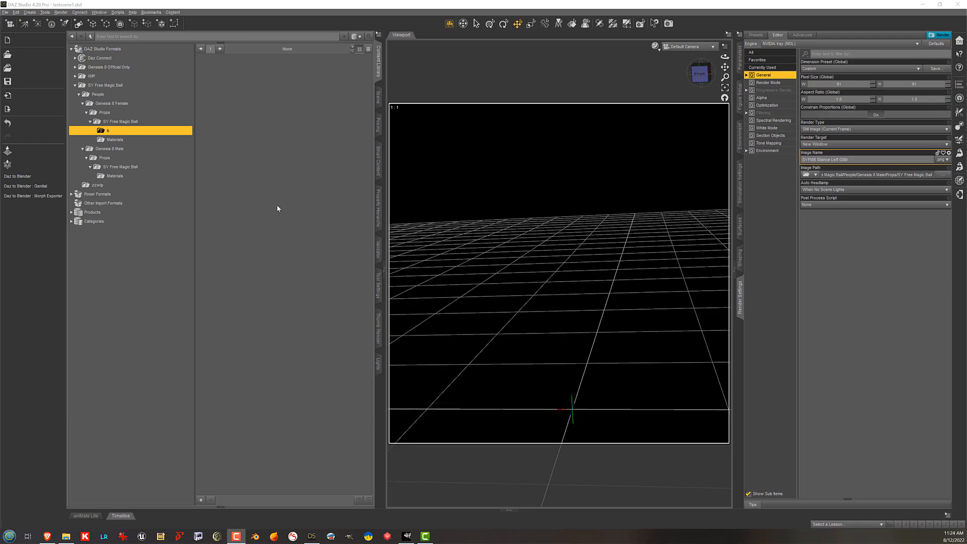
Step: Look up the Thumb Renderer in the list of installed plugins, leaving the plugin setup as it is
click(133, 12)
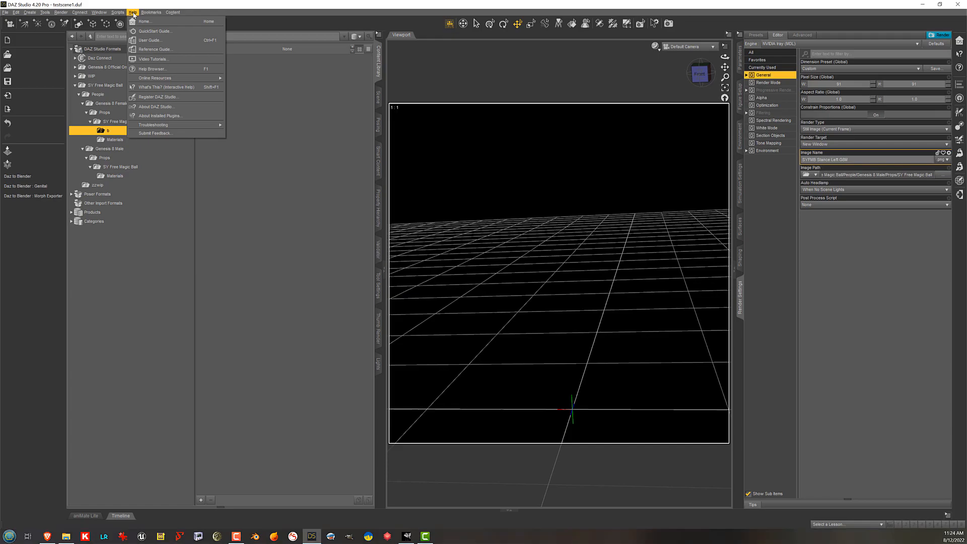
click(158, 115)
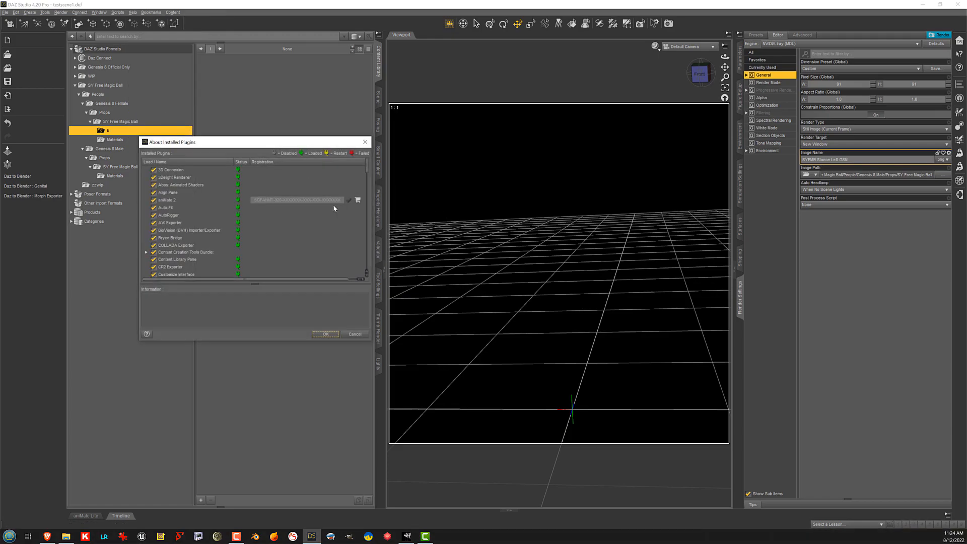
scroll(200, 216, down, 6)
scroll(200, 216, down, 8)
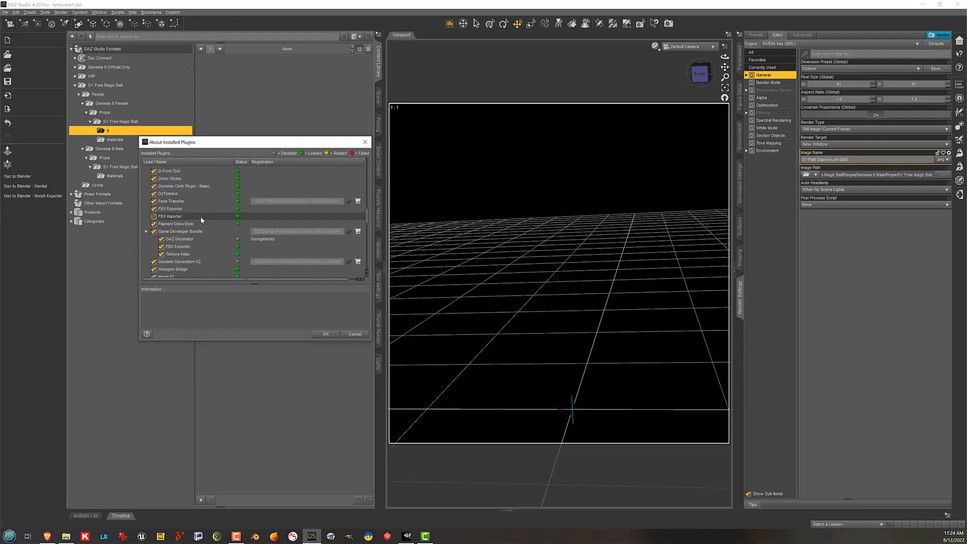
scroll(201, 216, down, 6)
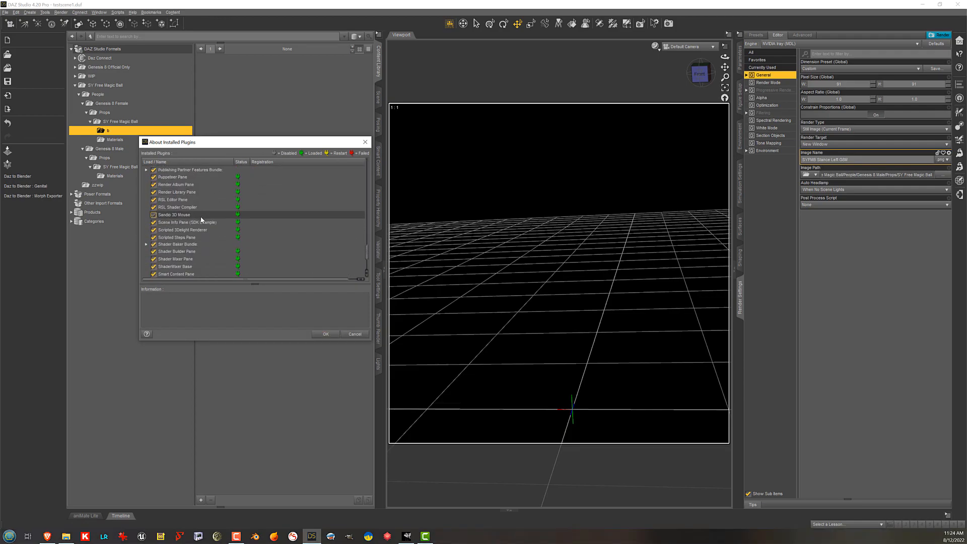
click(189, 246)
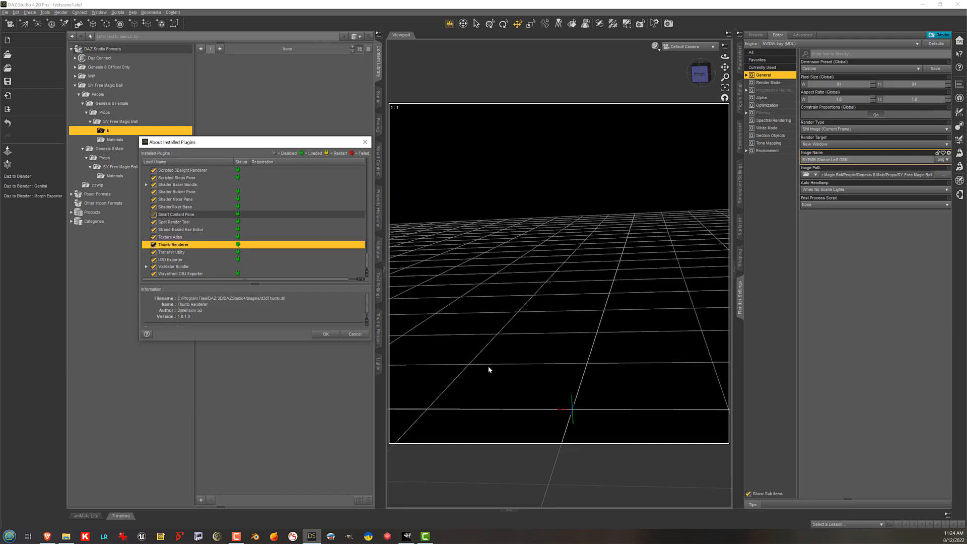
click(355, 334)
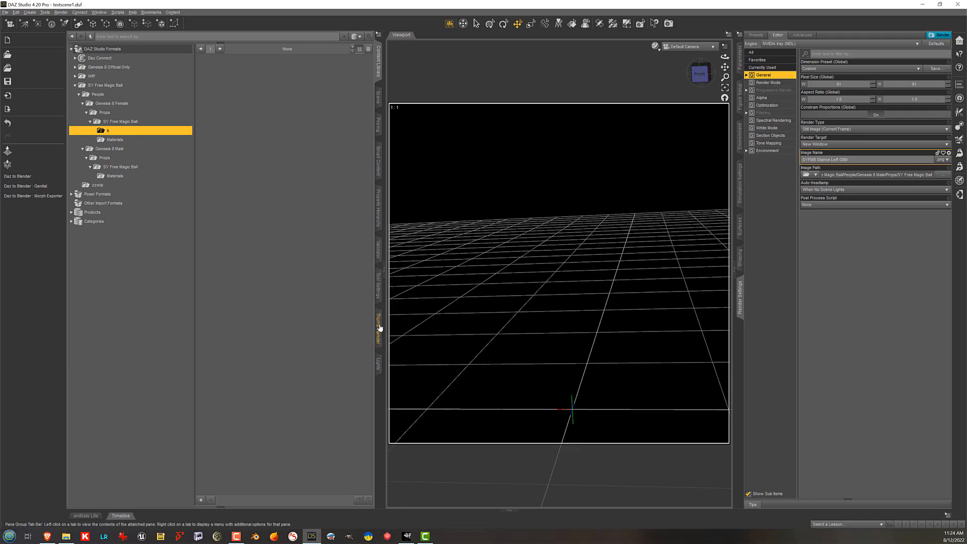
Step: View the Thumb Render pane and the list of panes that can be added to its pane group
click(380, 328)
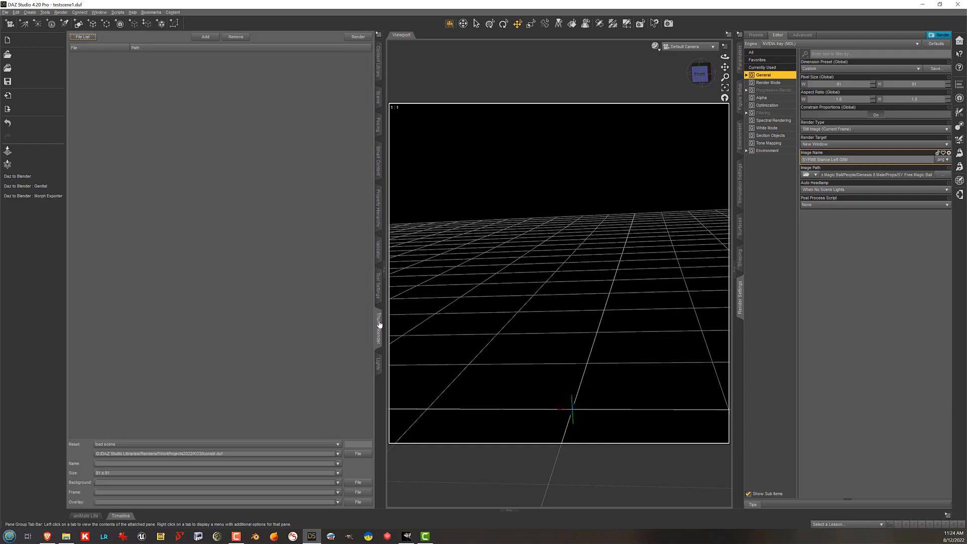
right_click(379, 383)
mouse_move(400, 388)
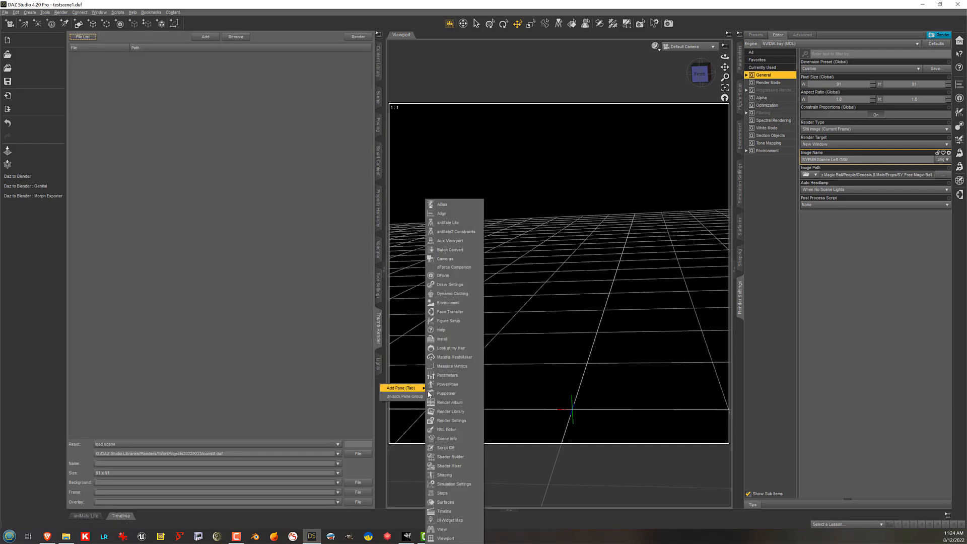
click(380, 338)
click(380, 333)
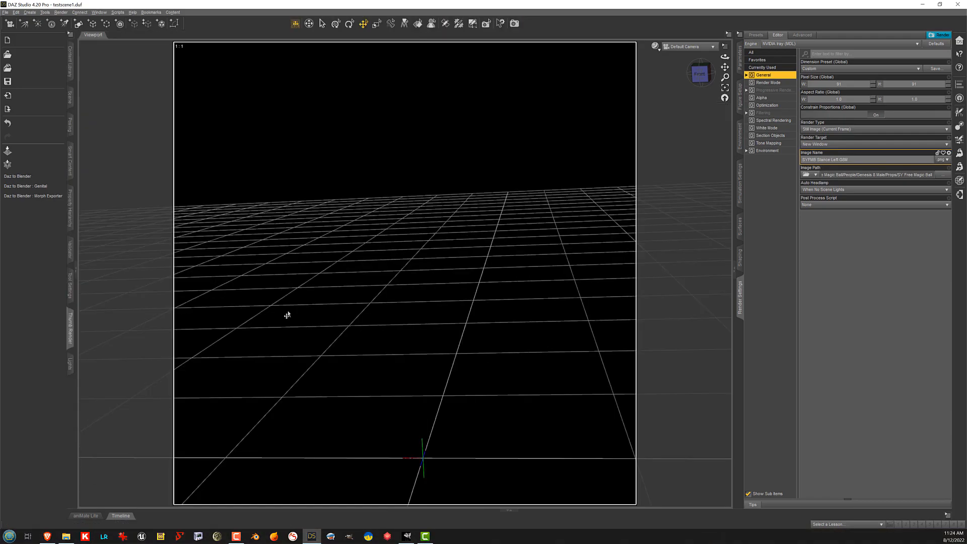
click(75, 267)
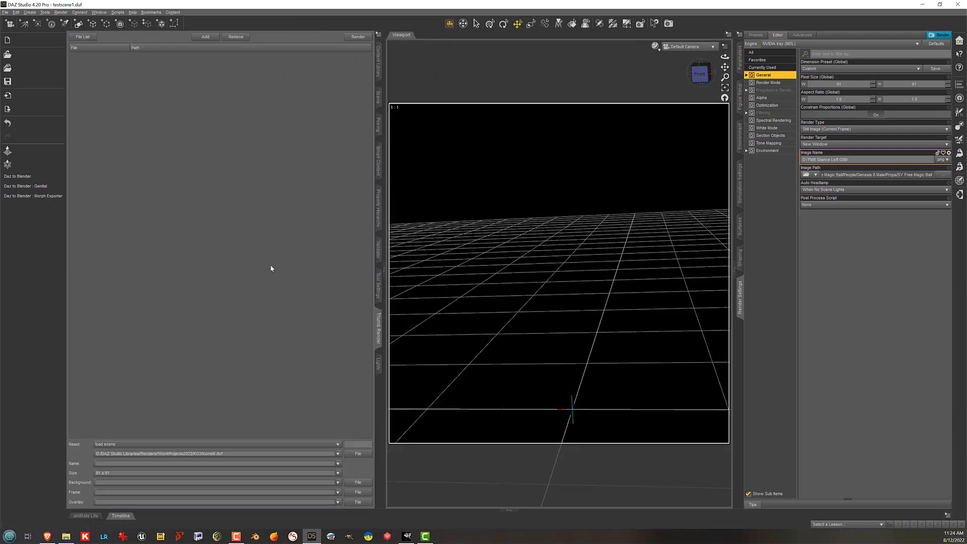
Step: Load SY Free Magic Ball CTR from the Genesis 8 Female props into the scene and frame it in the viewport
click(380, 69)
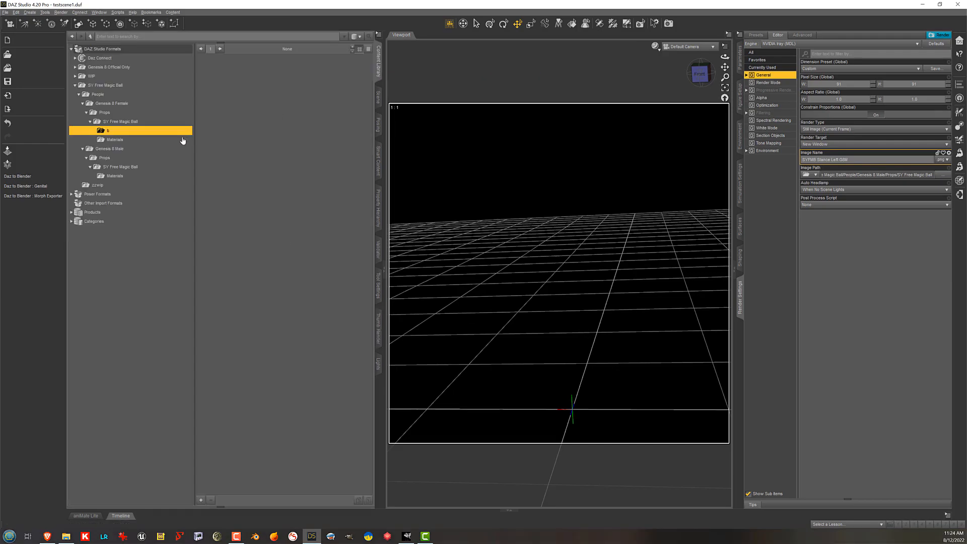
click(153, 122)
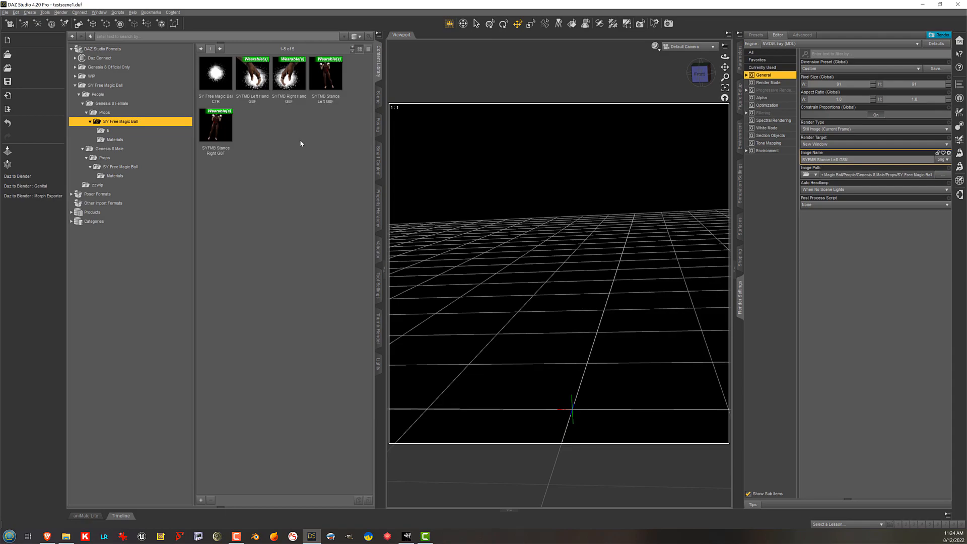
double_click(215, 74)
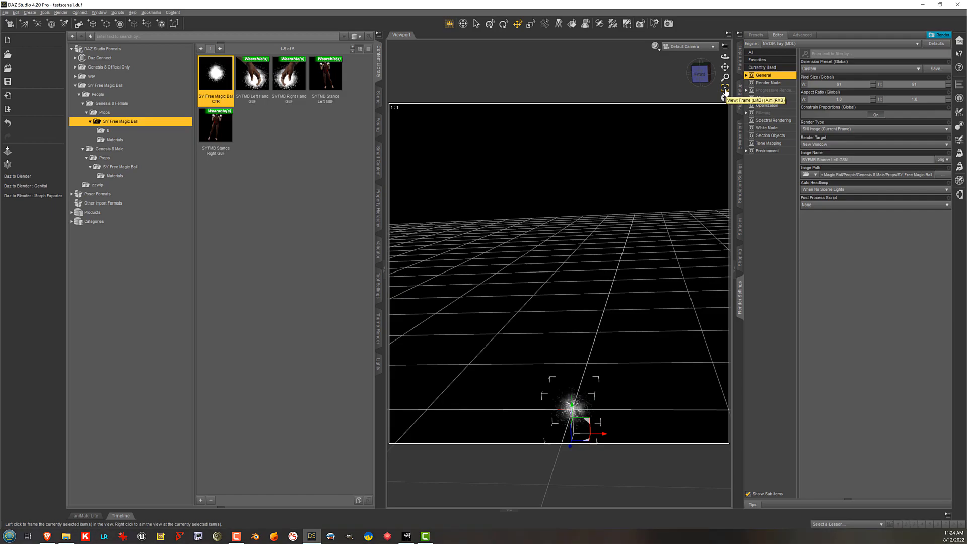
click(726, 90)
drag(725, 57, 725, 48)
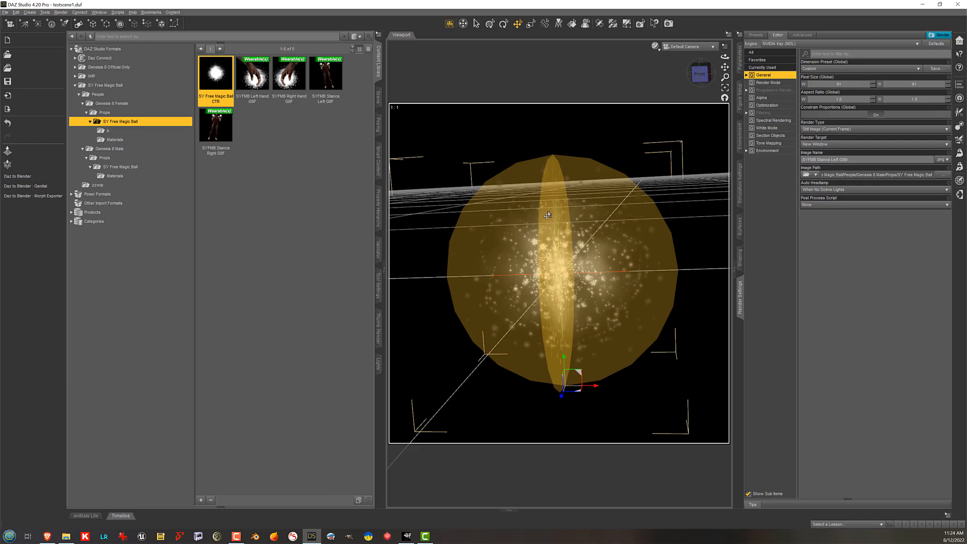
Step: Start adding content to Thumb Render and browse to the Genesis 8 Female SY Free Magic Ball Materials folder in E:/DAZ4Test
click(163, 140)
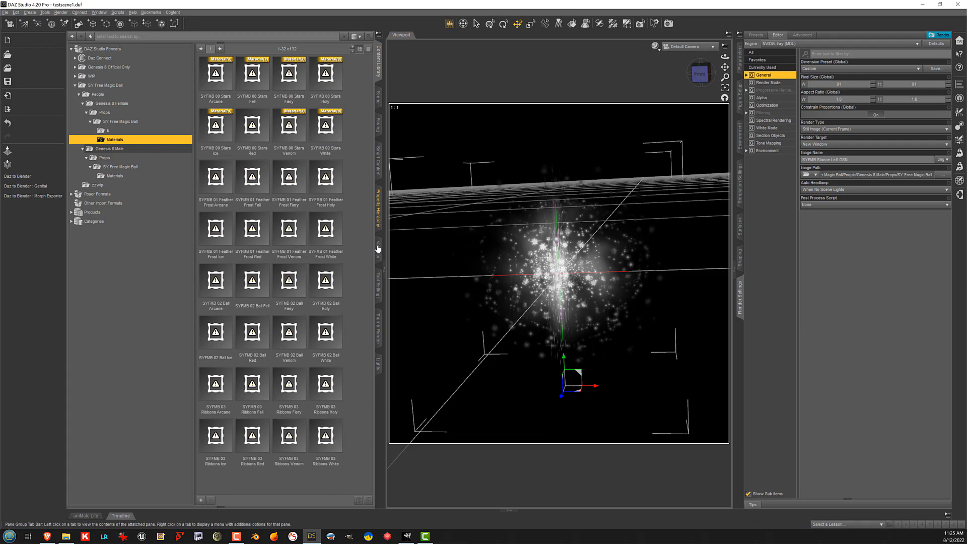
click(378, 329)
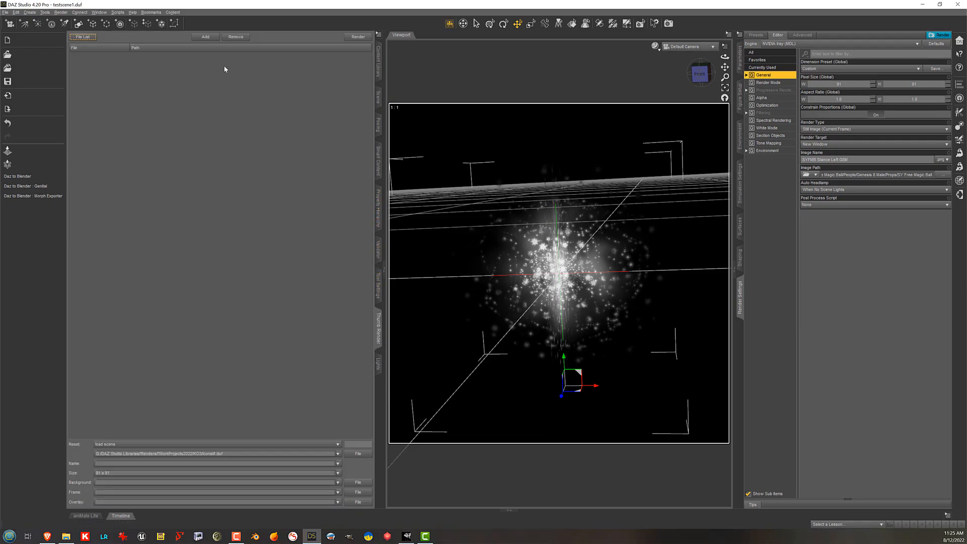
click(206, 37)
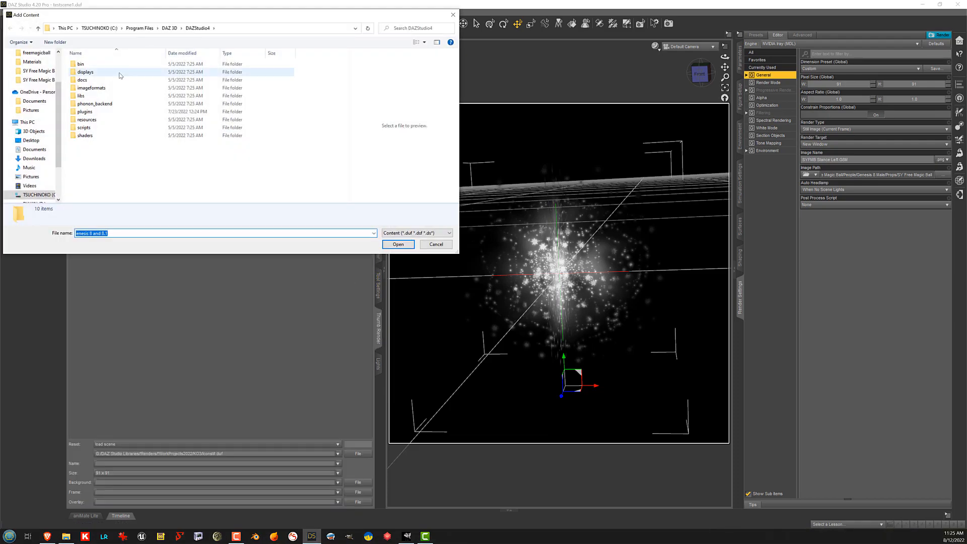
scroll(33, 161, down, 2)
click(38, 176)
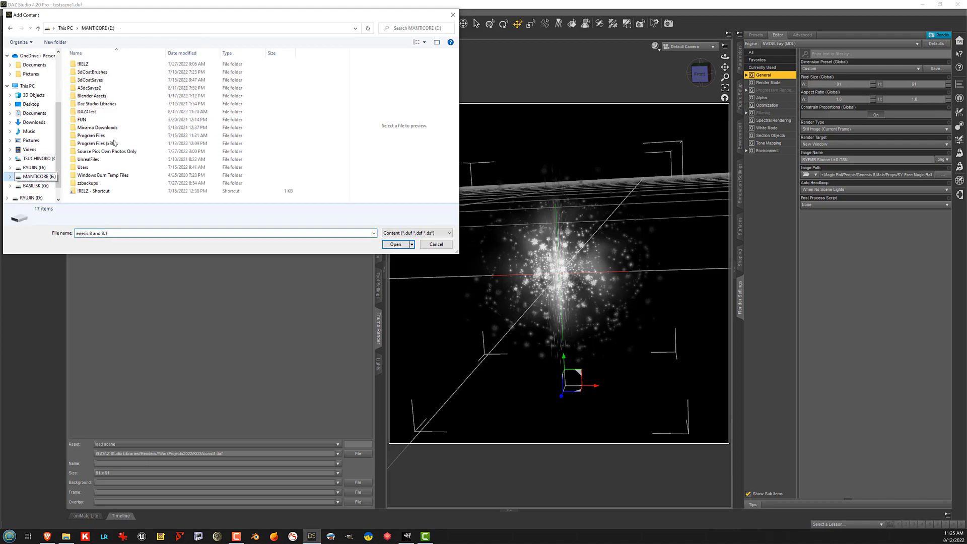
double_click(113, 112)
double_click(119, 66)
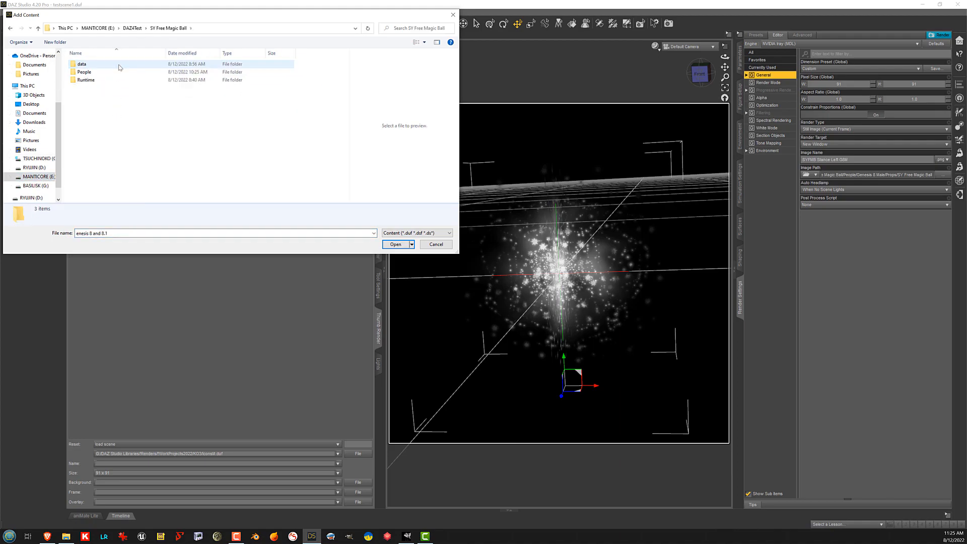
double_click(120, 71)
double_click(120, 67)
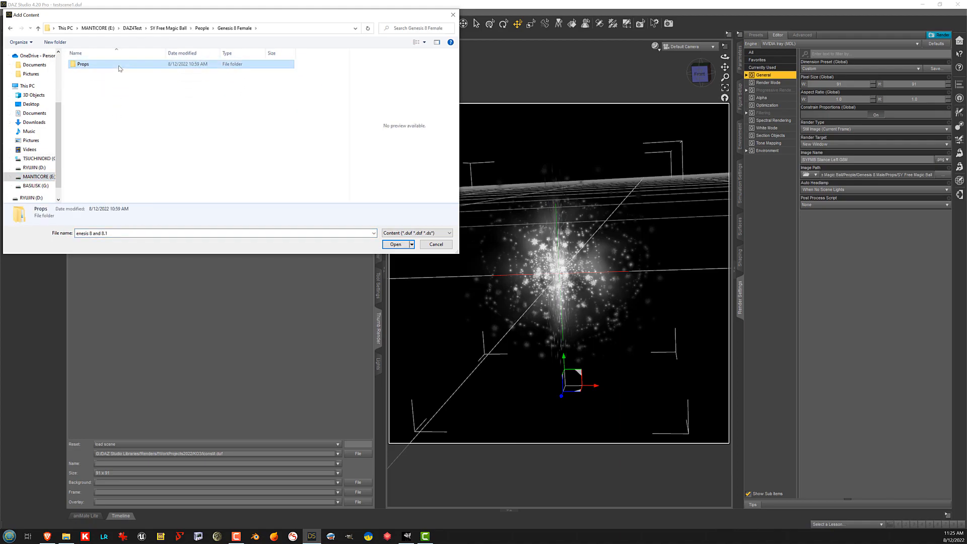
double_click(120, 66)
double_click(120, 65)
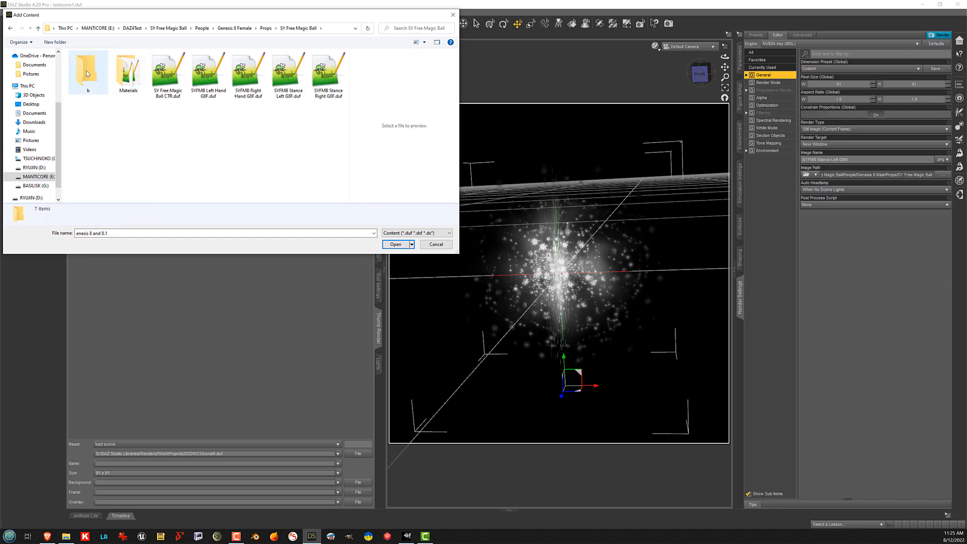
double_click(128, 73)
Step: Add all presets from SYFMB 00 Stars Arcane.duf to SYFMB 03 Ribbons White.duf to the list and widen its File column
click(90, 73)
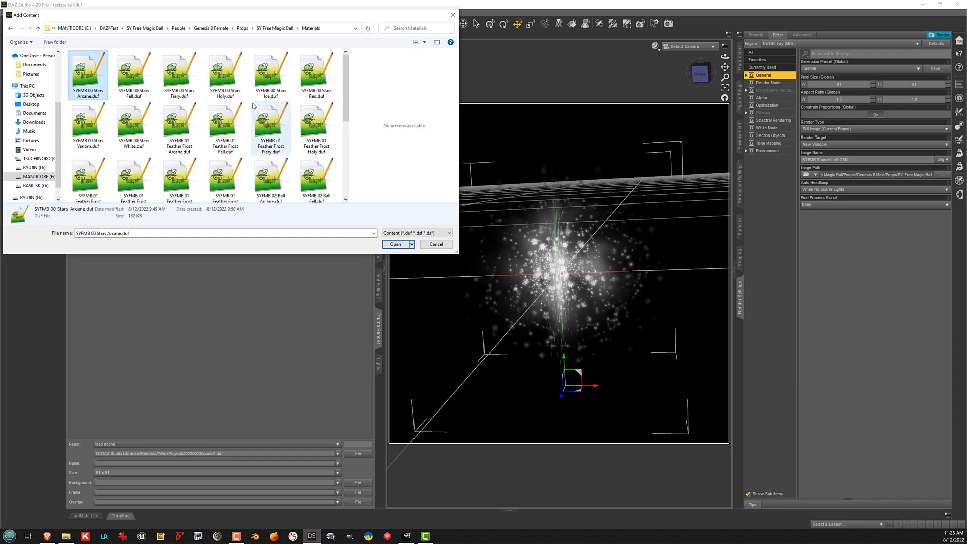
scroll(270, 126, down, 3)
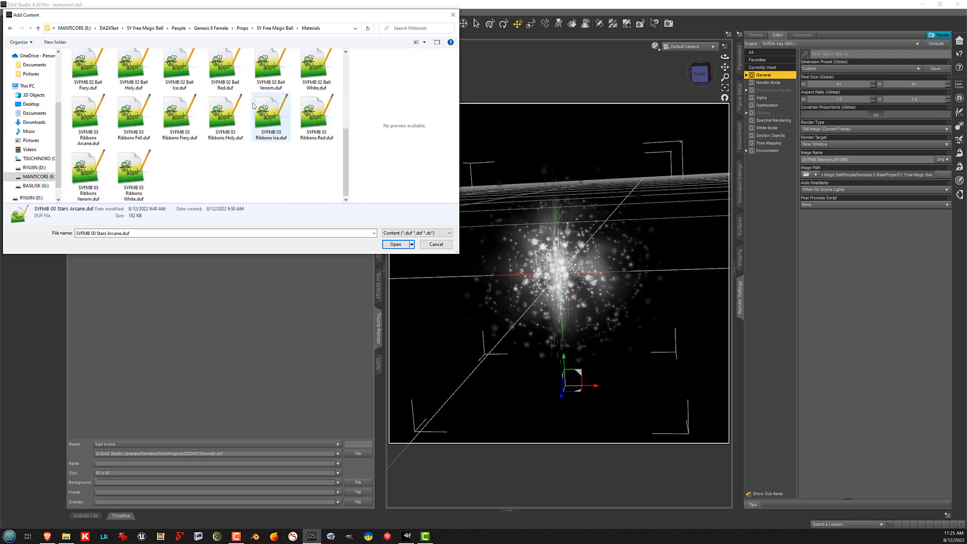
shift+click(140, 179)
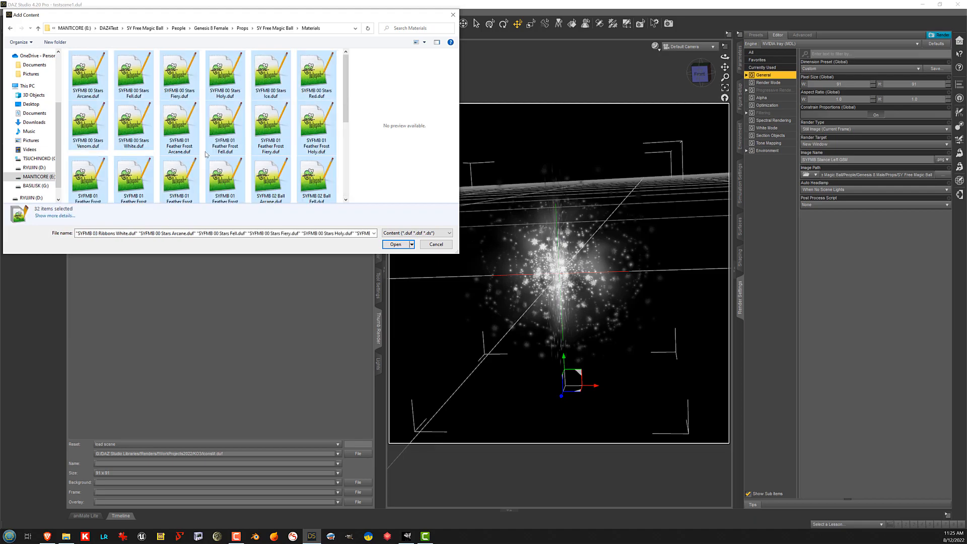
click(395, 244)
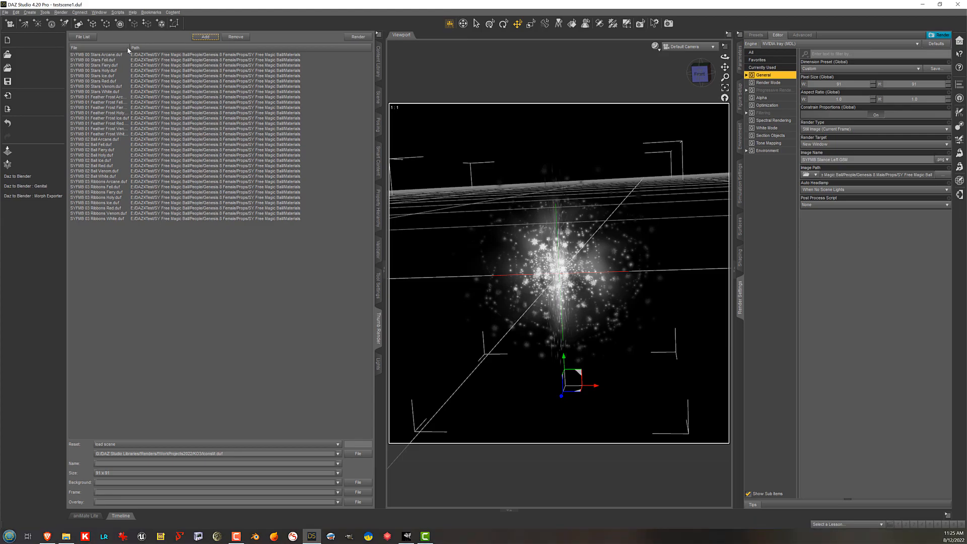
drag(130, 47, 155, 47)
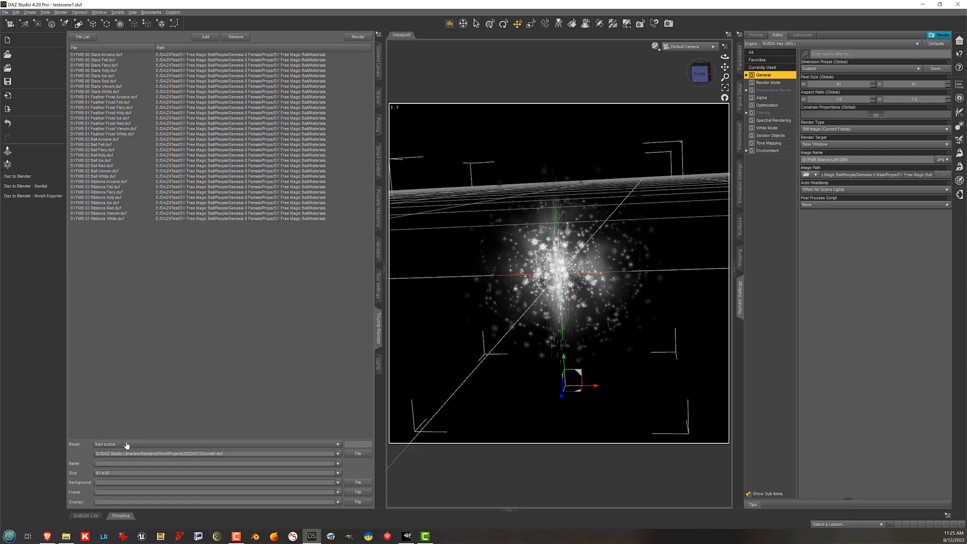
Step: Configure the thumbnail batch with the name .tip, the reset option "don't reset" and a size of 256 x 256
click(113, 464)
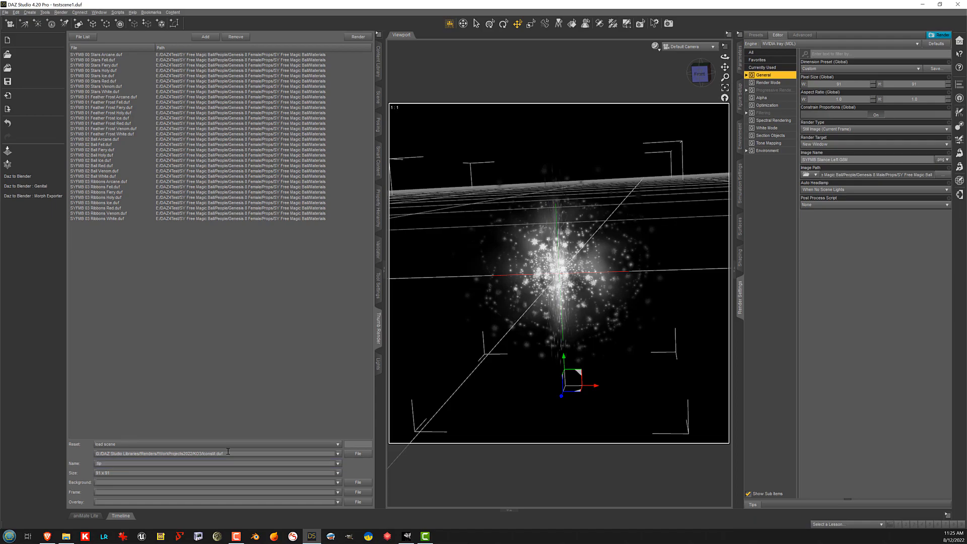
click(327, 444)
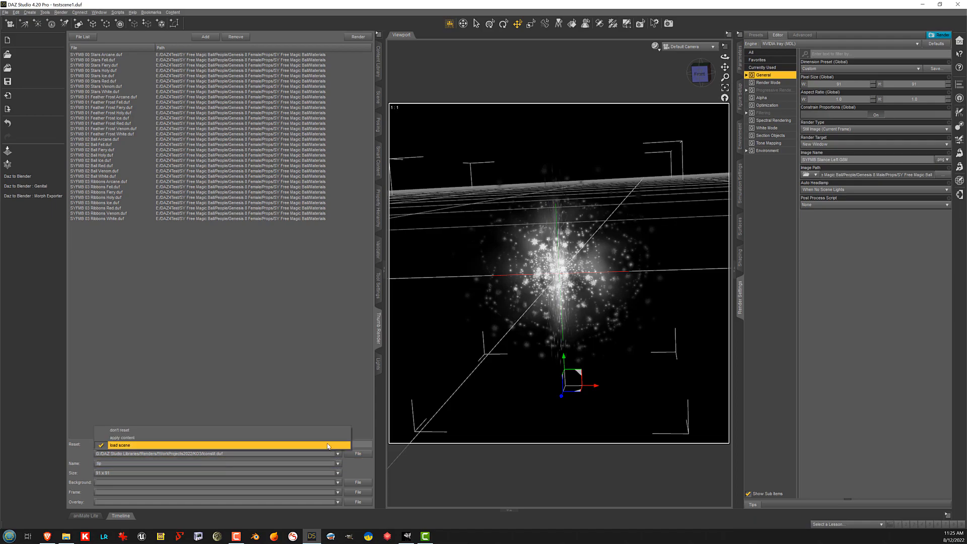
click(330, 436)
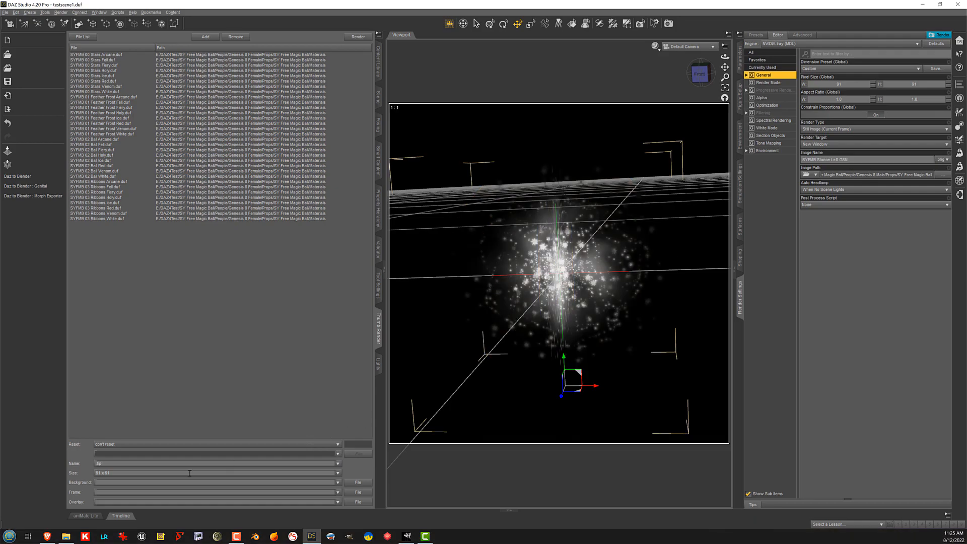
drag(108, 473, 70, 475)
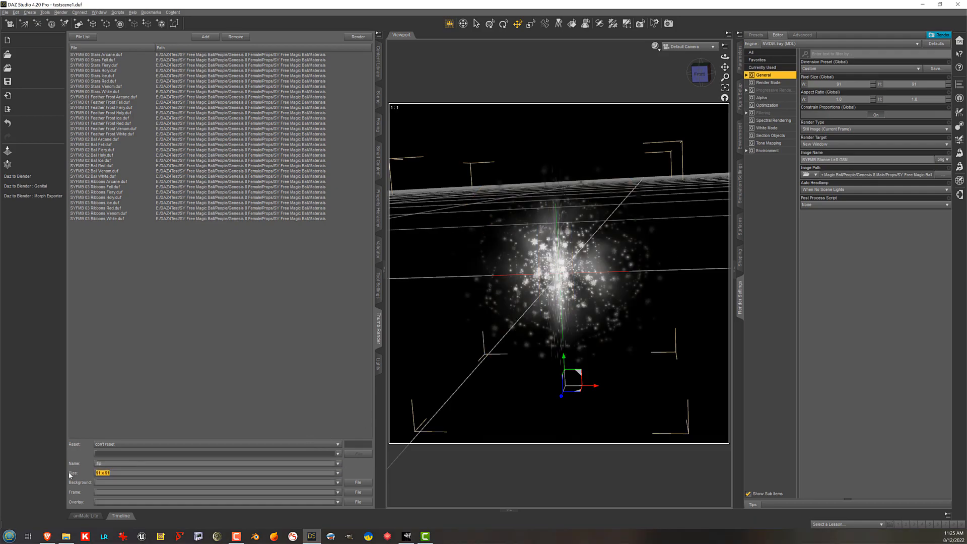
click(123, 465)
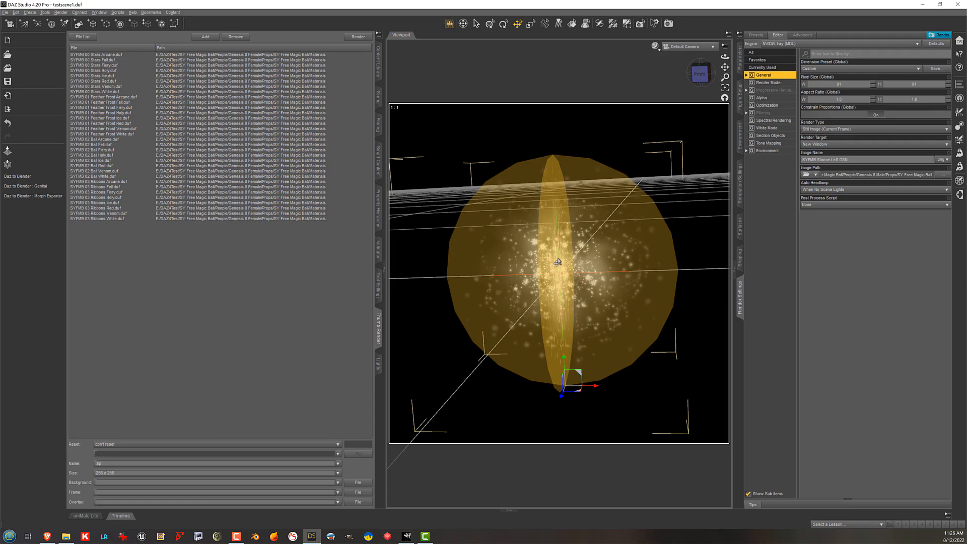
Step: Set the render image path to the Genesis 8 Male SY Free Magic Ball Materials folder and run the thumbnail batch render
click(99, 463)
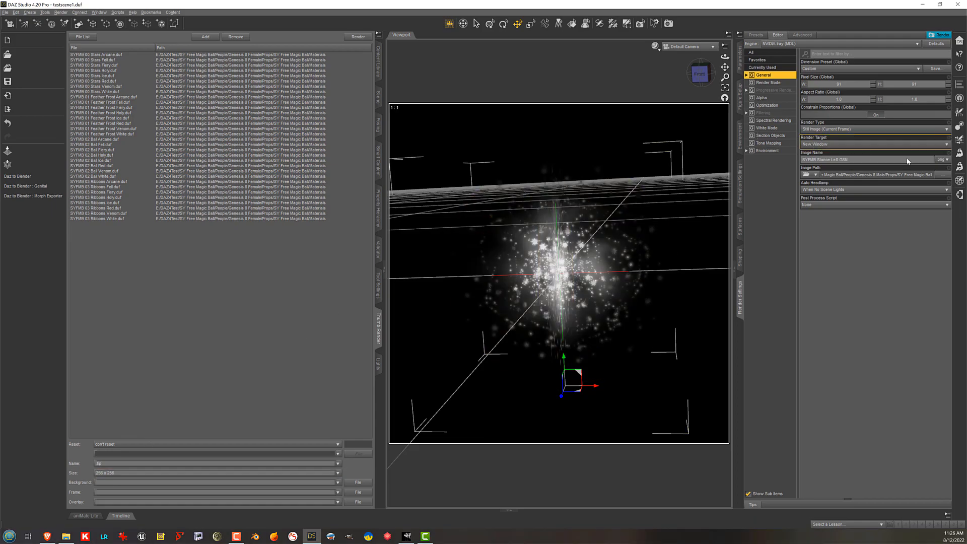
click(937, 178)
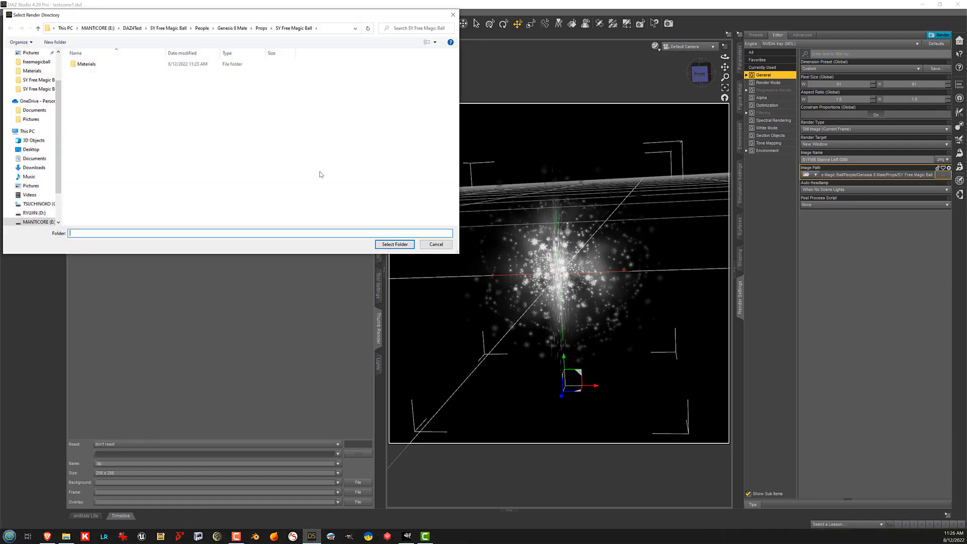
click(394, 244)
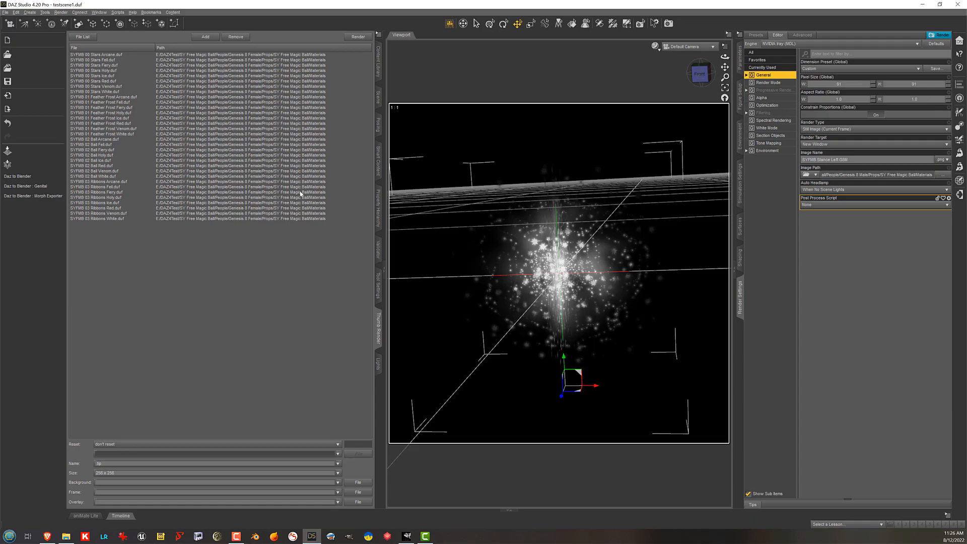
click(358, 37)
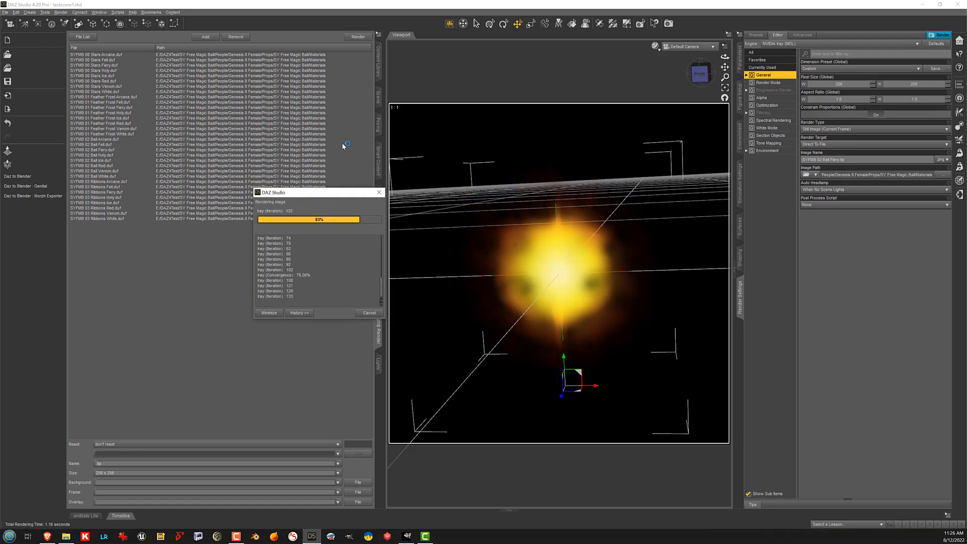
Step: Refresh the Genesis 8 Female Materials folder in the Content Library and preview the tip images of several presets
click(379, 62)
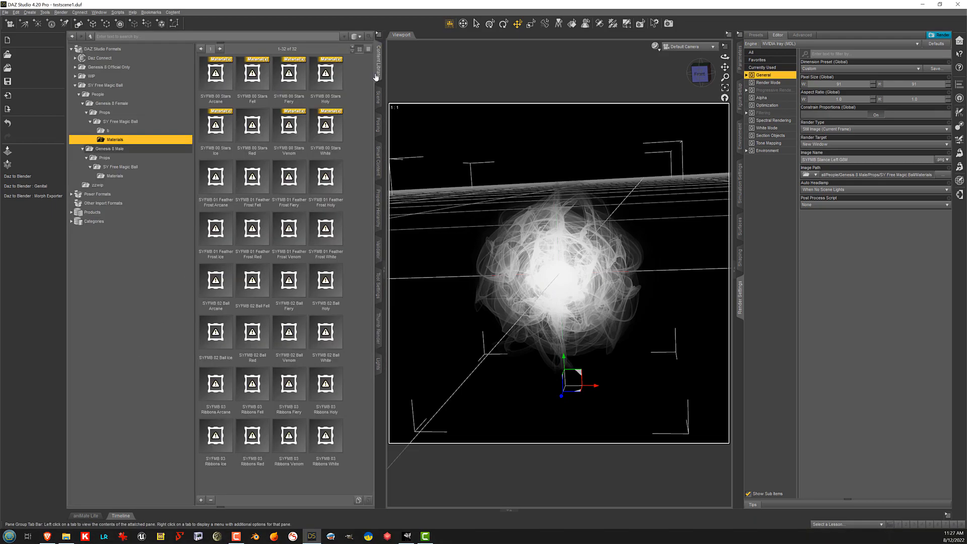
right_click(158, 142)
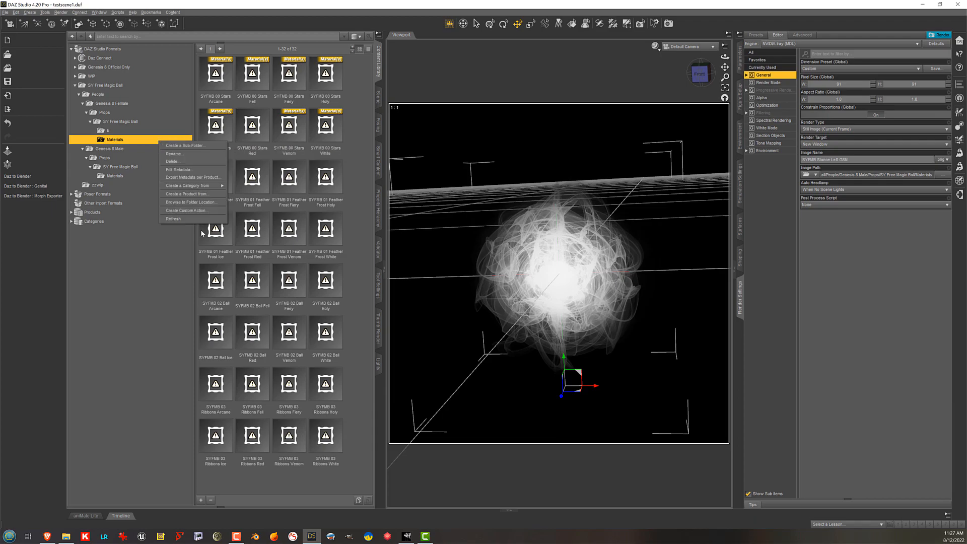
click(197, 219)
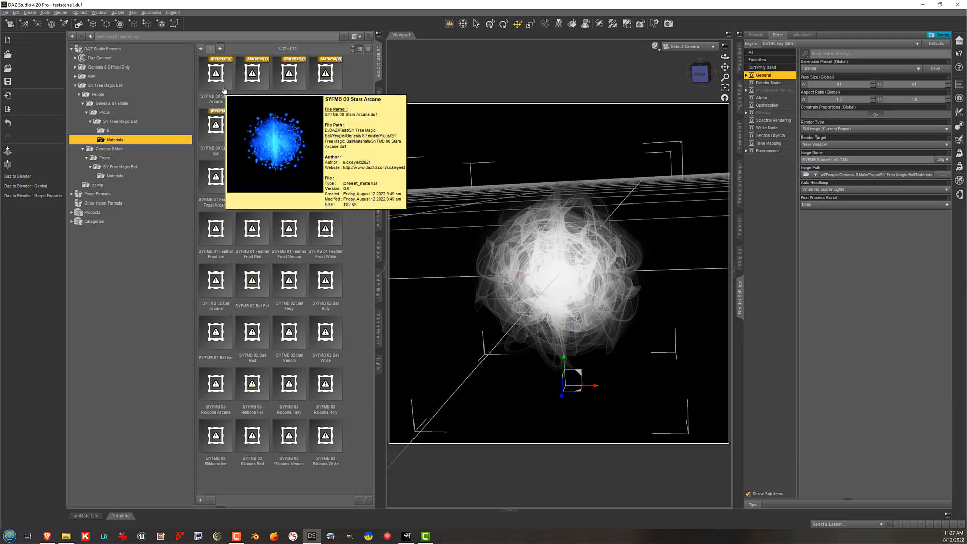
mouse_move(318, 86)
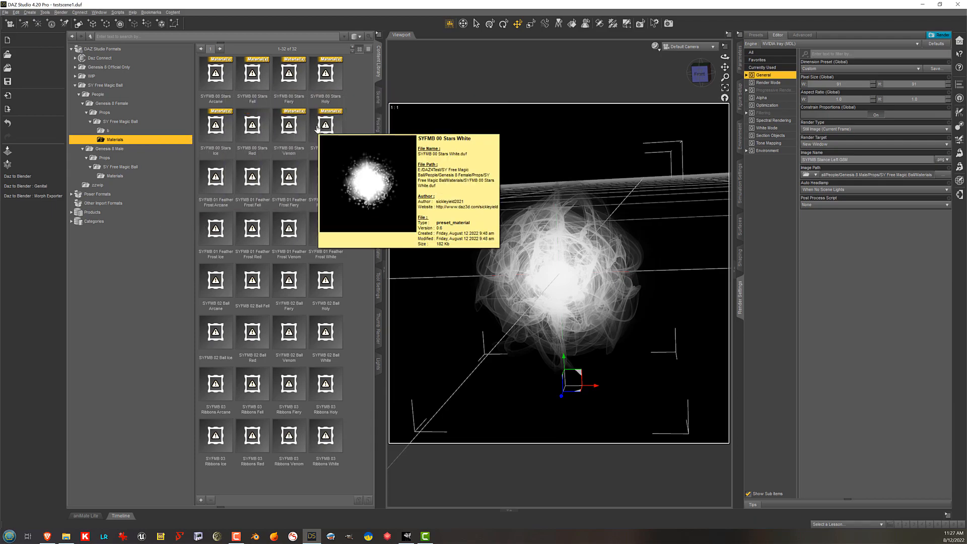
mouse_move(207, 128)
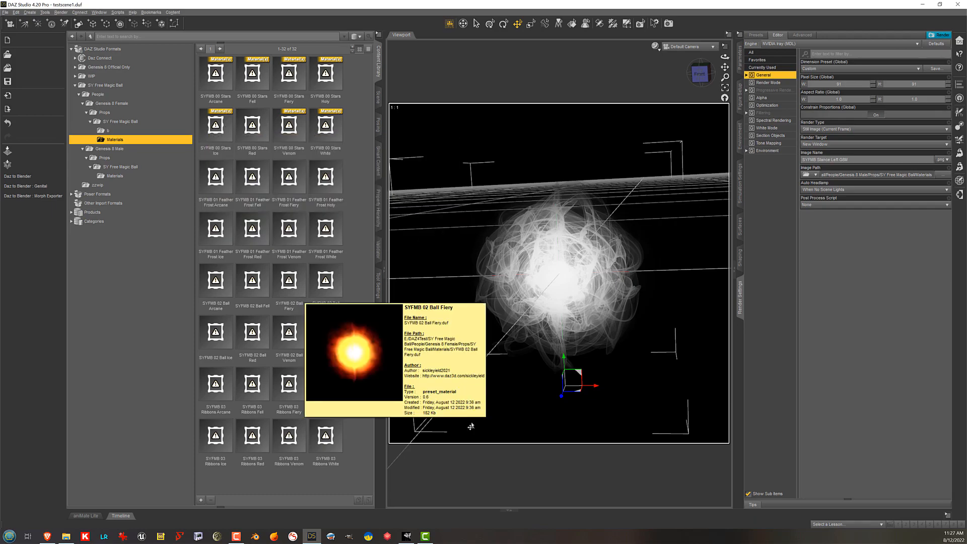
Step: Switch to GIMP and close the SYFMB Stance Left G8M image, discarding its changes
click(407, 536)
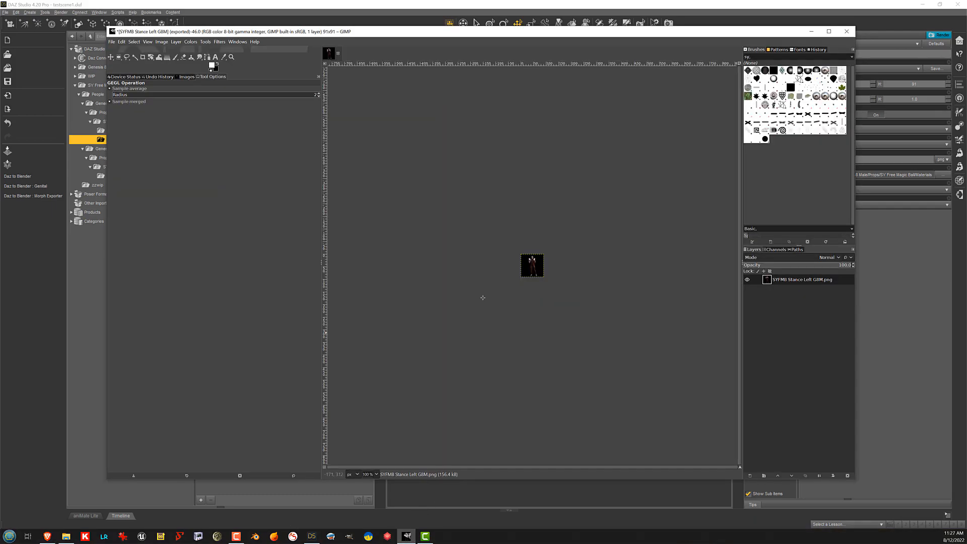
click(338, 53)
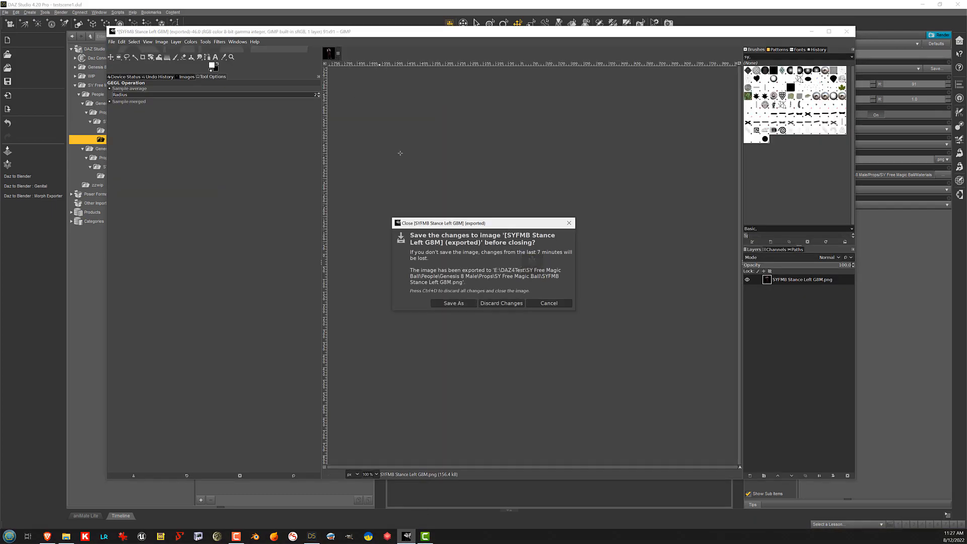
click(502, 303)
Step: Start the Batch Image Manipulation plugin and add a Resize manipulation of 91 px width by 91 px height
click(111, 42)
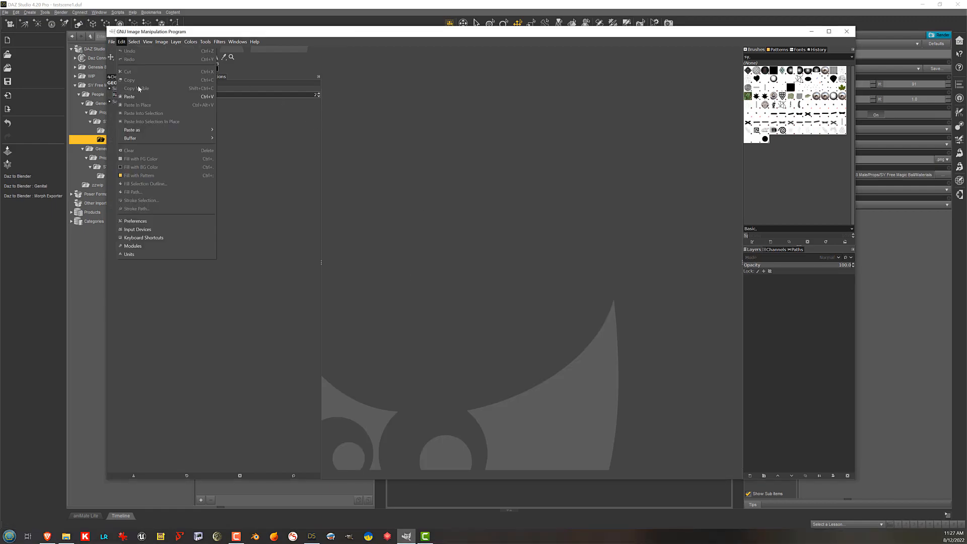
mouse_move(111, 43)
click(120, 93)
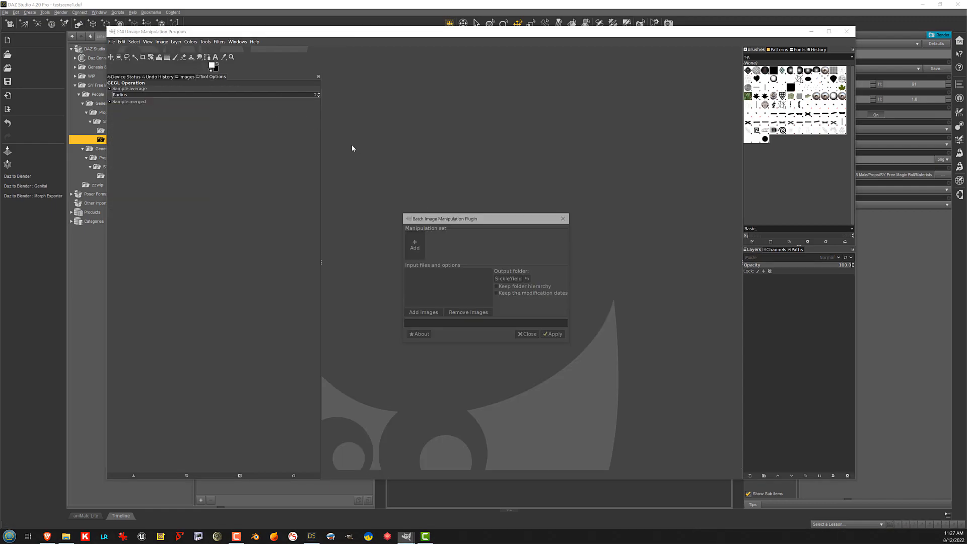
click(414, 244)
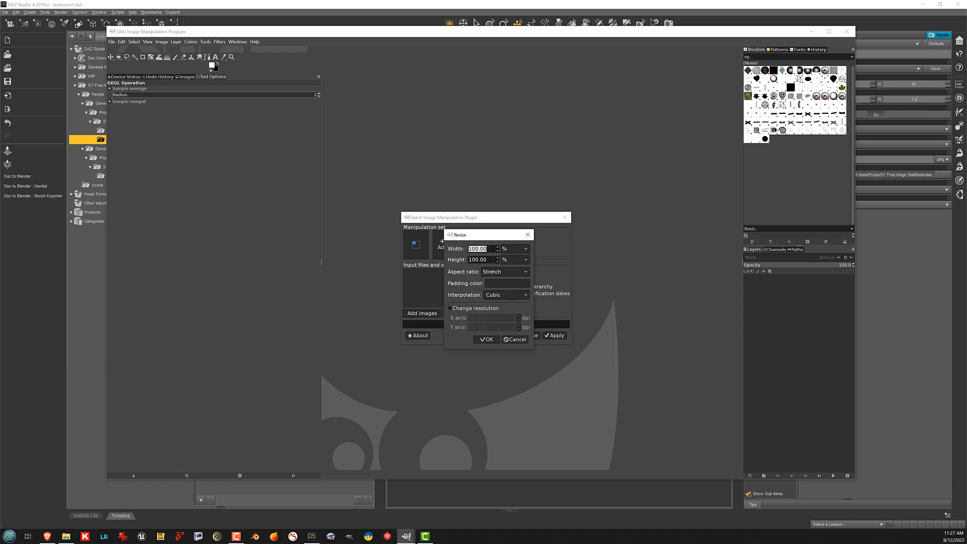
click(513, 248)
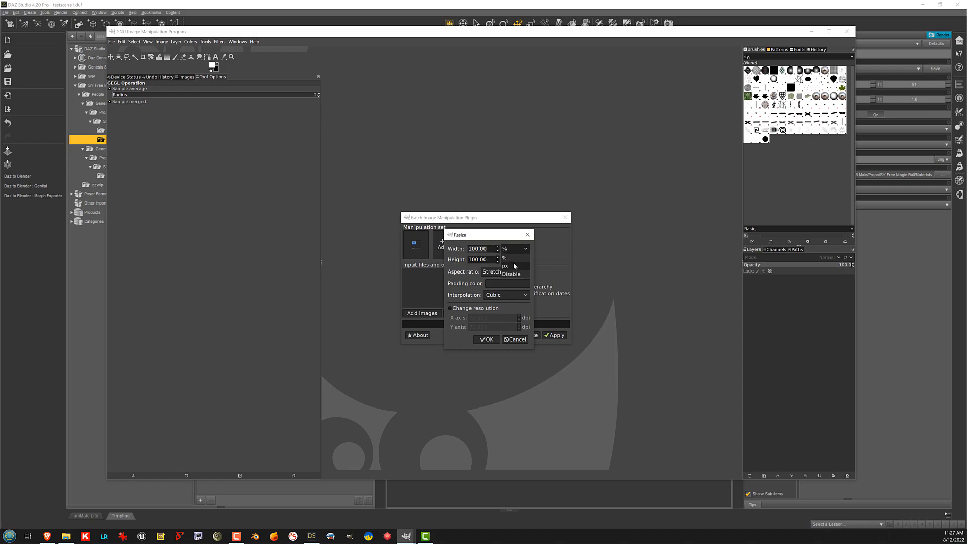
click(514, 267)
click(514, 259)
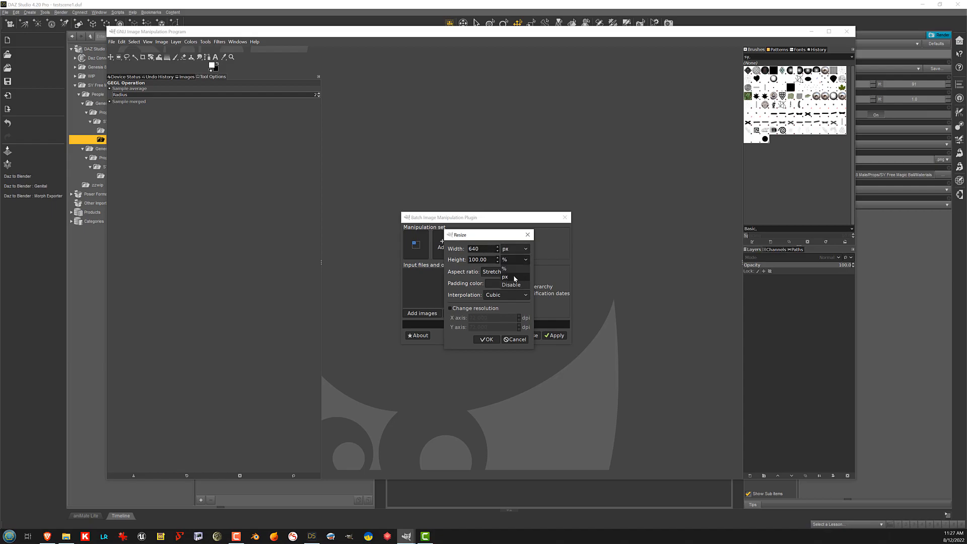
click(514, 278)
text(91)
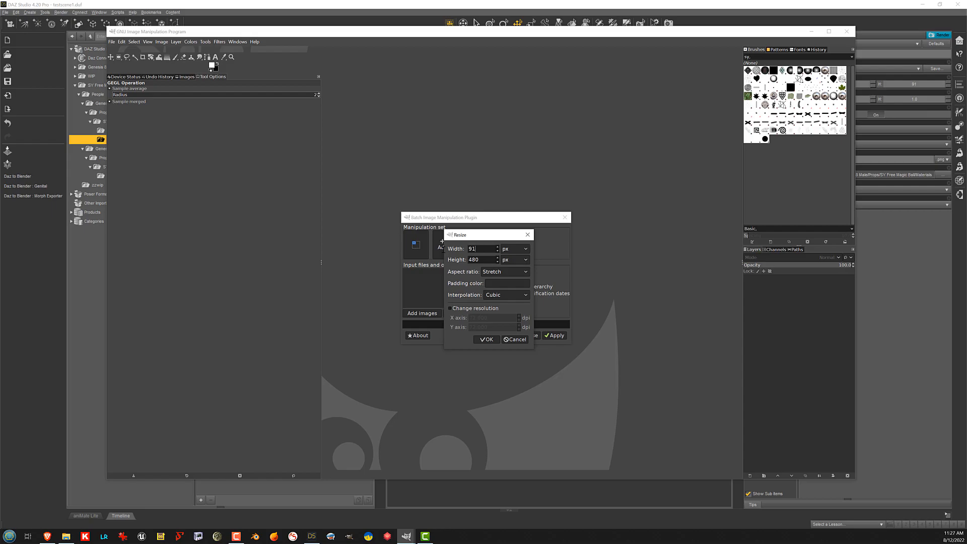
key(Tab)
text(91)
click(484, 341)
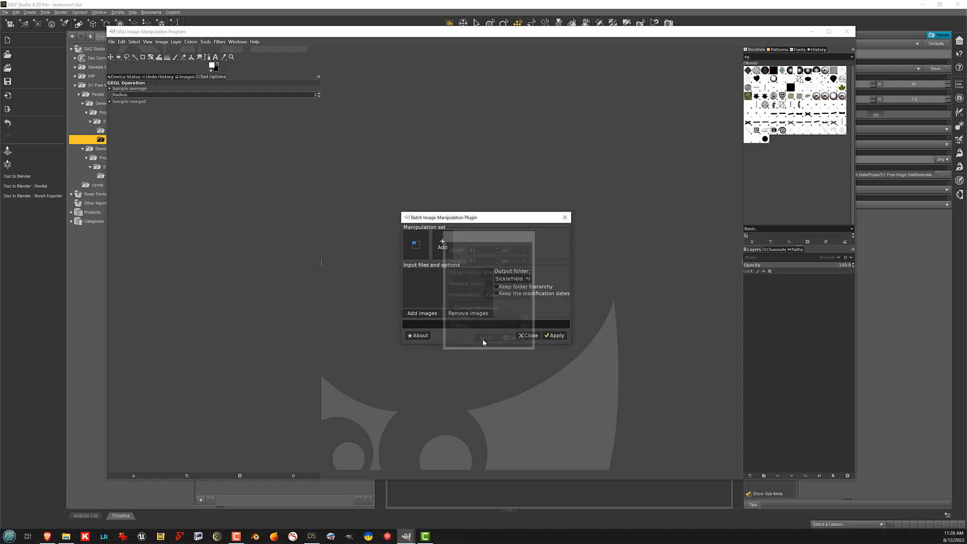
Step: Add the Genesis 8 Female SY Free Magic Ball Materials folder as the input images of the batch
click(429, 316)
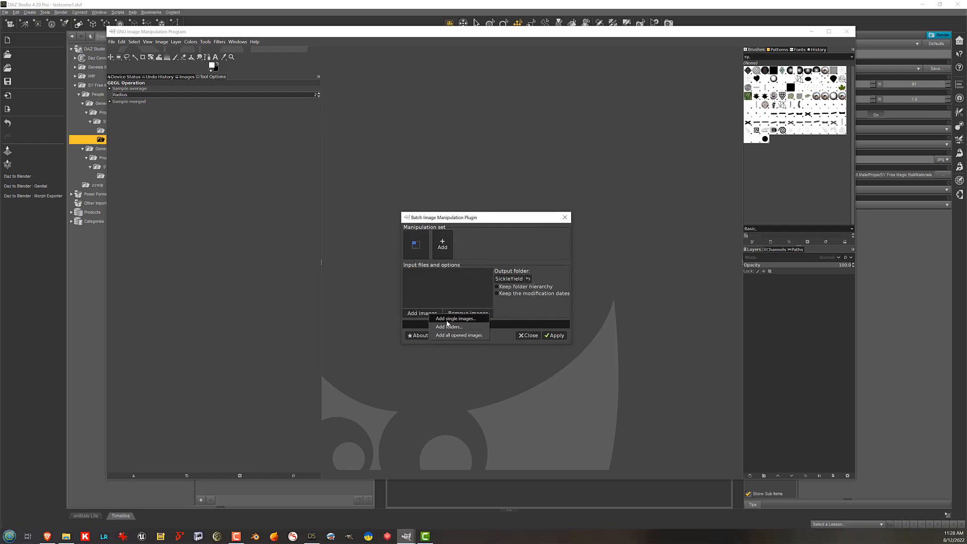
click(448, 324)
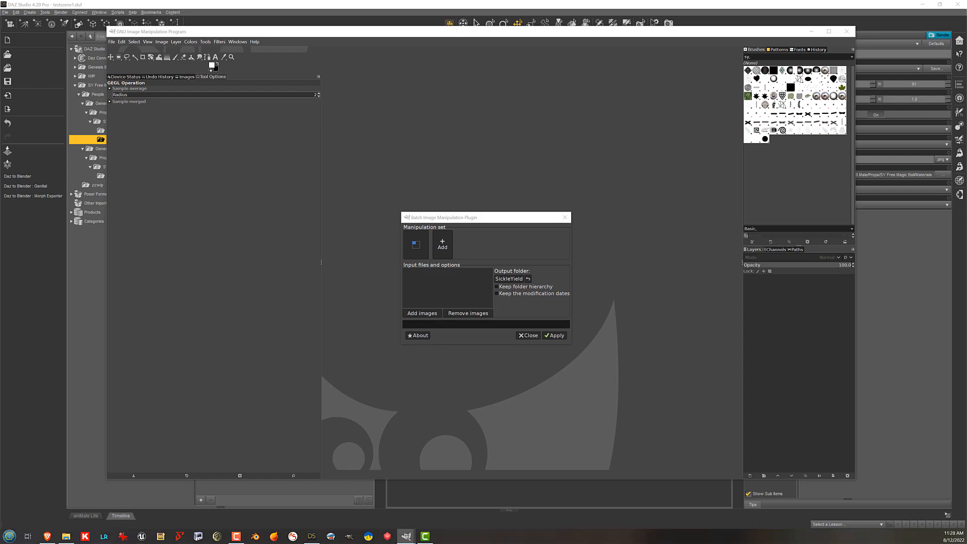
click(426, 313)
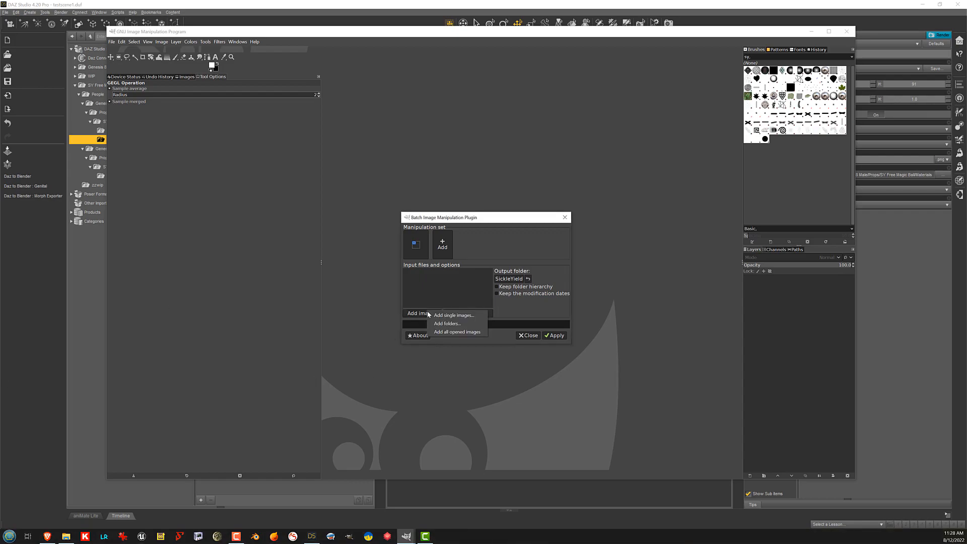
click(451, 325)
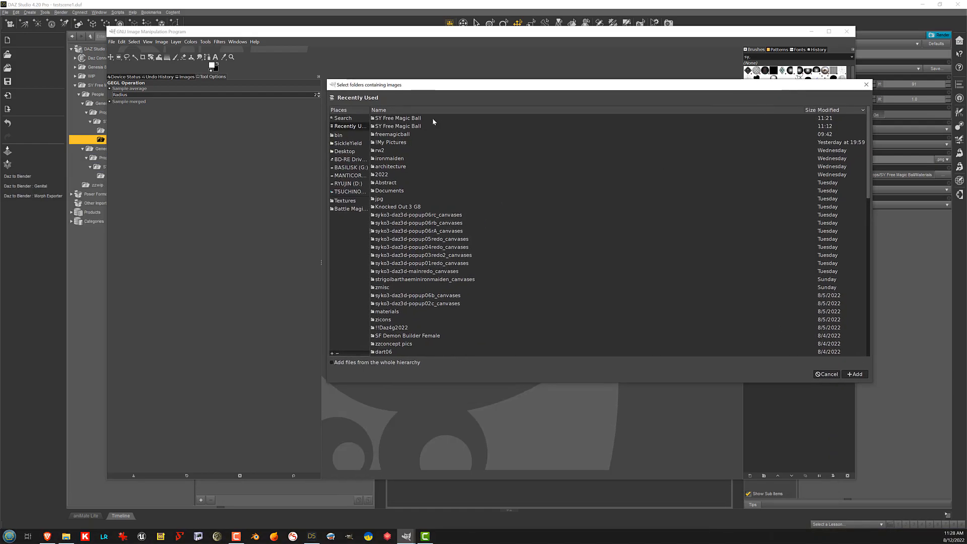
double_click(428, 118)
double_click(406, 118)
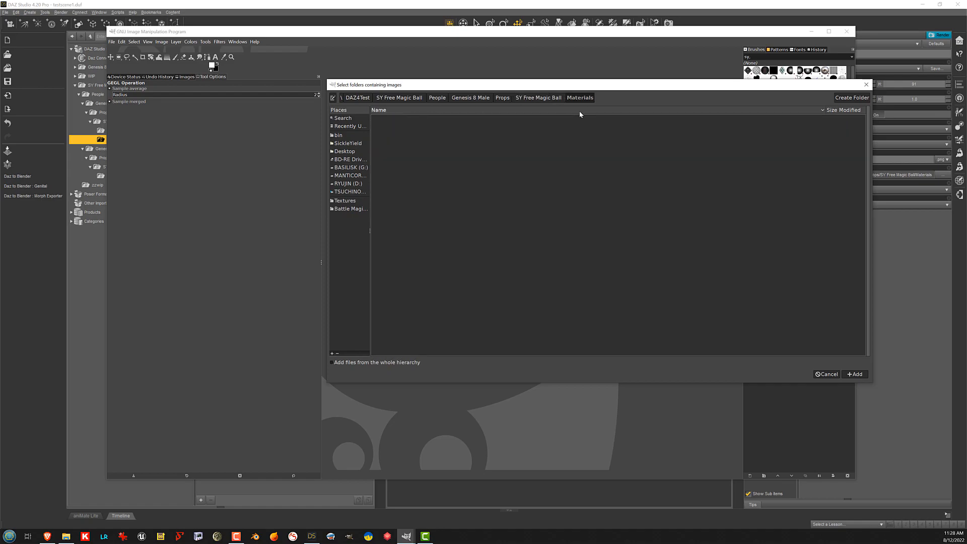
click(436, 98)
double_click(399, 120)
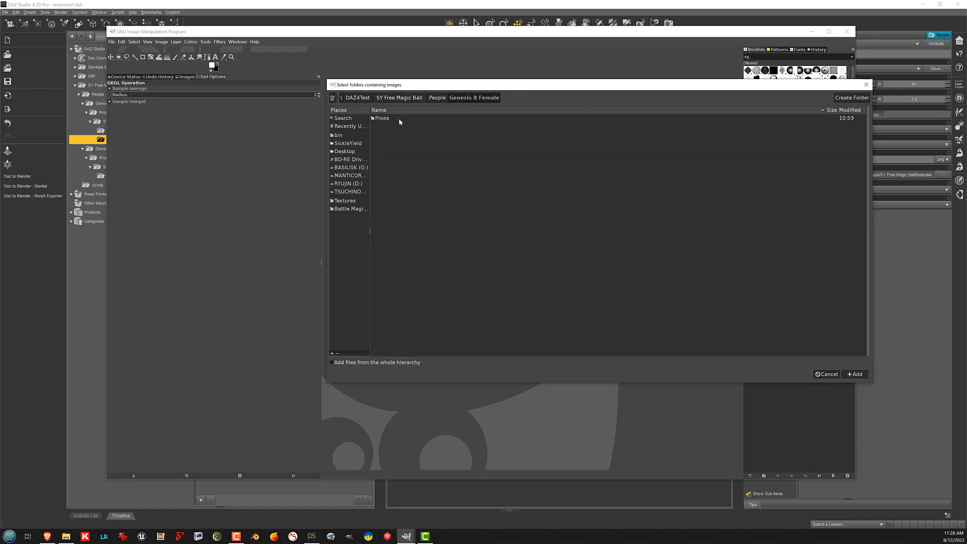
double_click(399, 119)
double_click(398, 119)
double_click(399, 119)
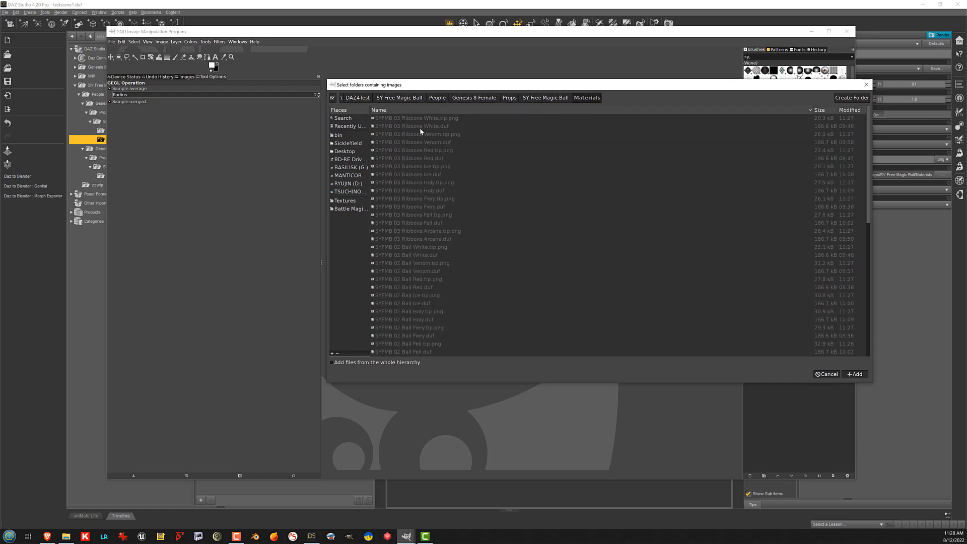
click(856, 374)
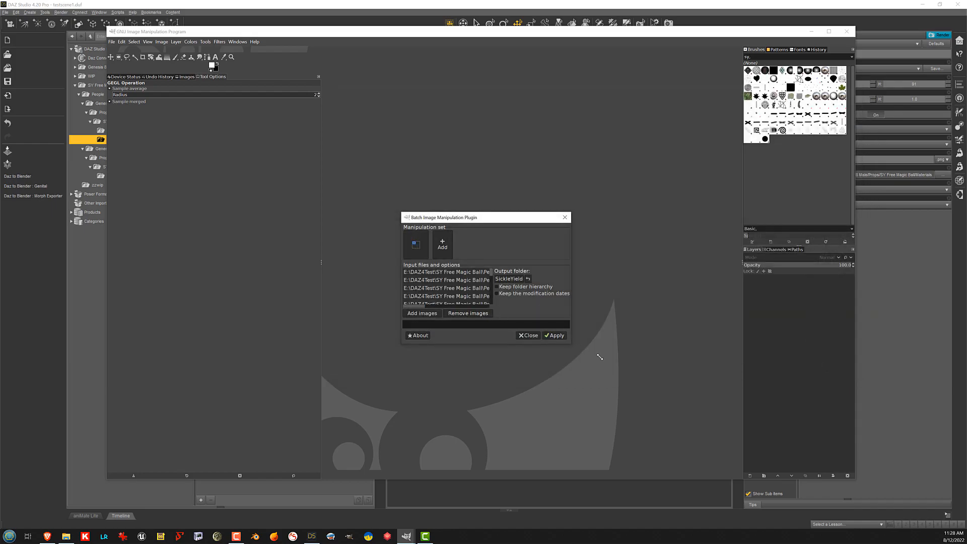
Step: Enlarge the batch dialog and set the output folder to the b subfolder of the Genesis 8 Female SY Free Magic Ball props
drag(600, 357, 618, 427)
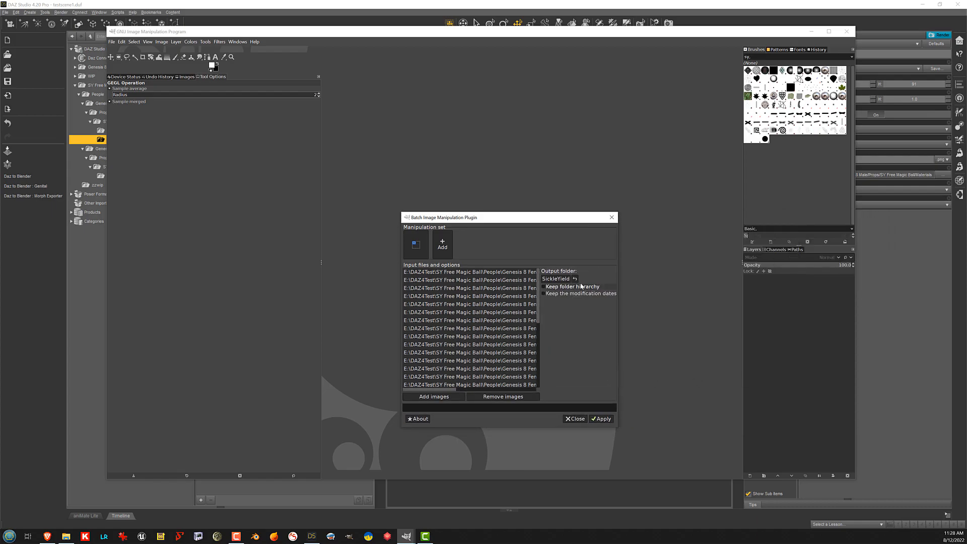
click(564, 280)
click(242, 117)
double_click(219, 145)
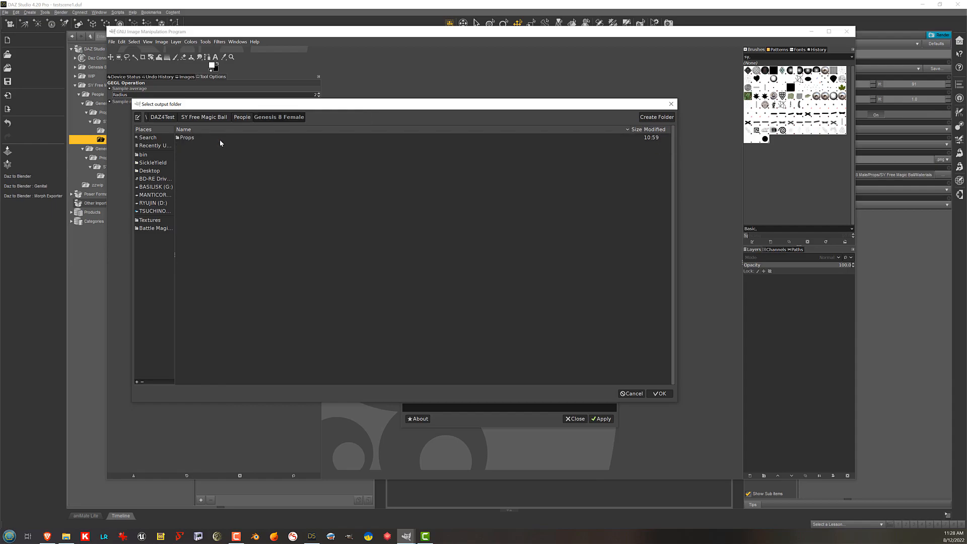
double_click(220, 139)
click(220, 139)
double_click(219, 139)
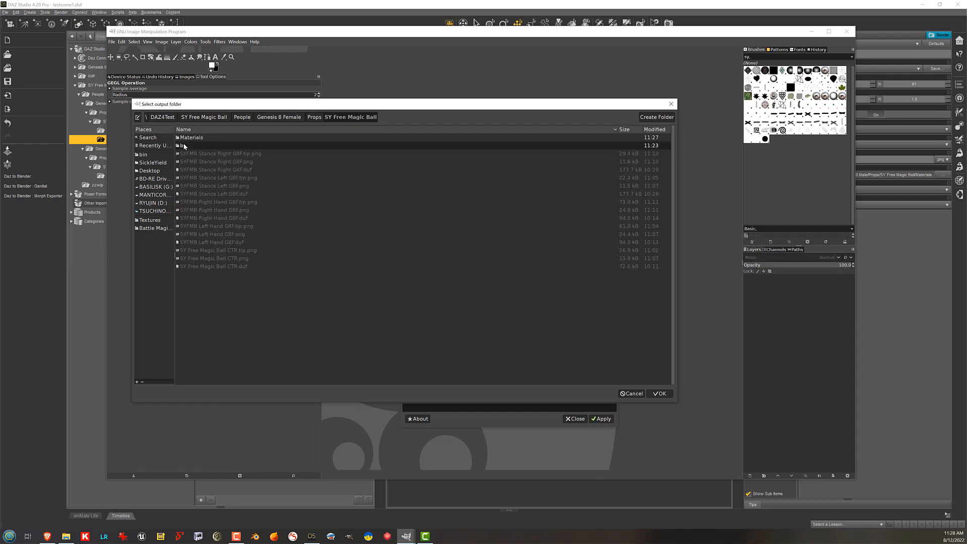
double_click(185, 145)
click(658, 393)
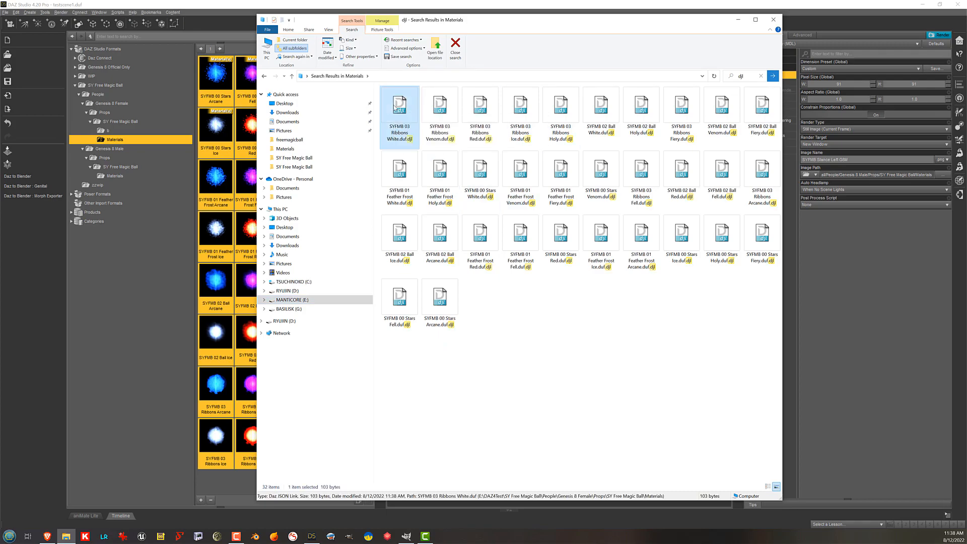
Step: Transfer all .djl link files from the Materials search results into the Genesis 8 Male SY Free Magic Ball Materials folder
key(ctrl+a)
right_click(446, 301)
click(460, 352)
click(263, 76)
click(453, 76)
double_click(407, 113)
double_click(409, 104)
double_click(409, 106)
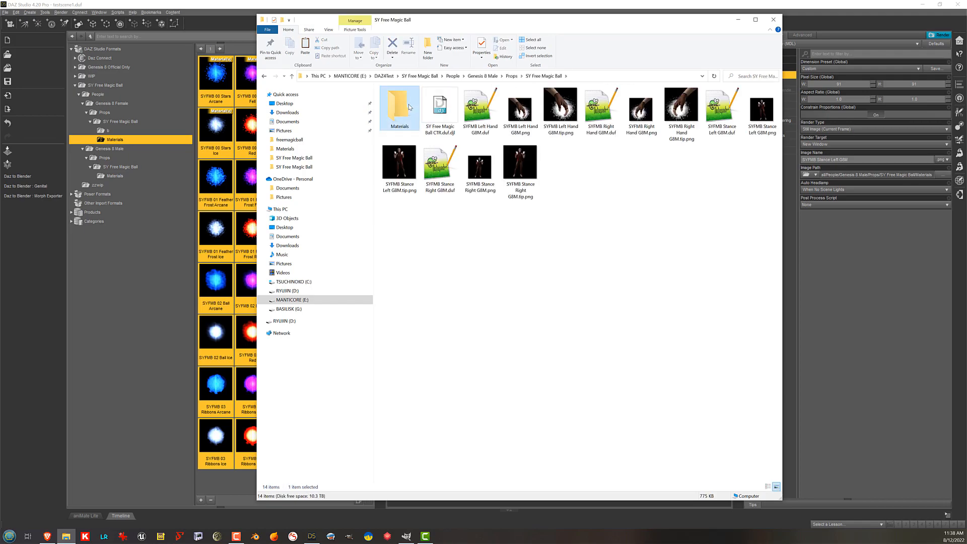
double_click(409, 105)
right_click(462, 135)
click(504, 186)
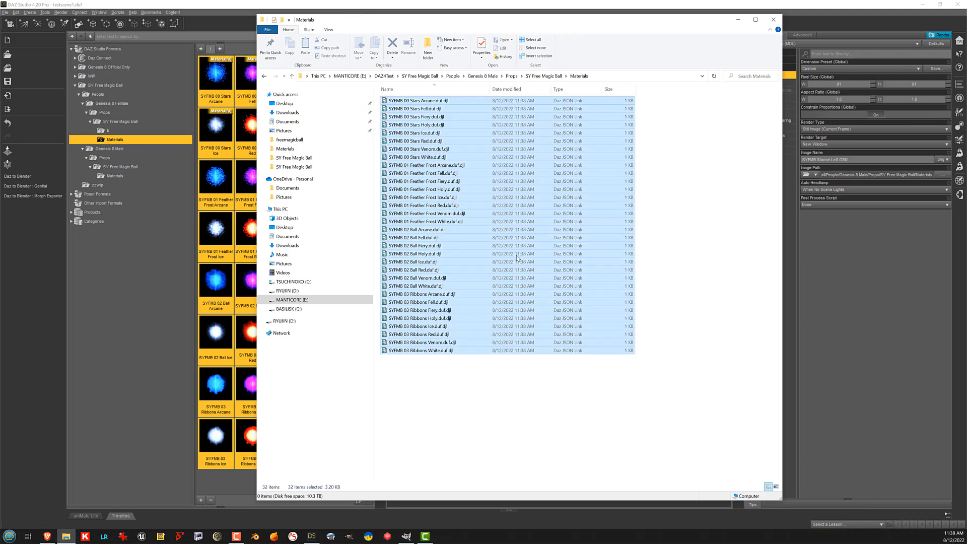
click(494, 417)
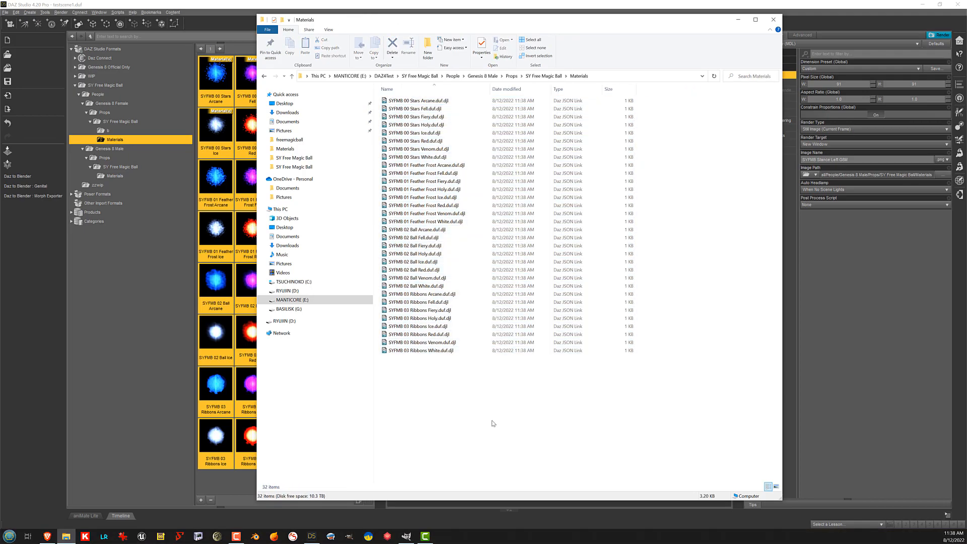
Step: Switch to DAZ Studio and apply the SYFMB 00 Stars Arcane preset from the Genesis 8 Male Materials folder to the magic ball
click(234, 11)
click(115, 176)
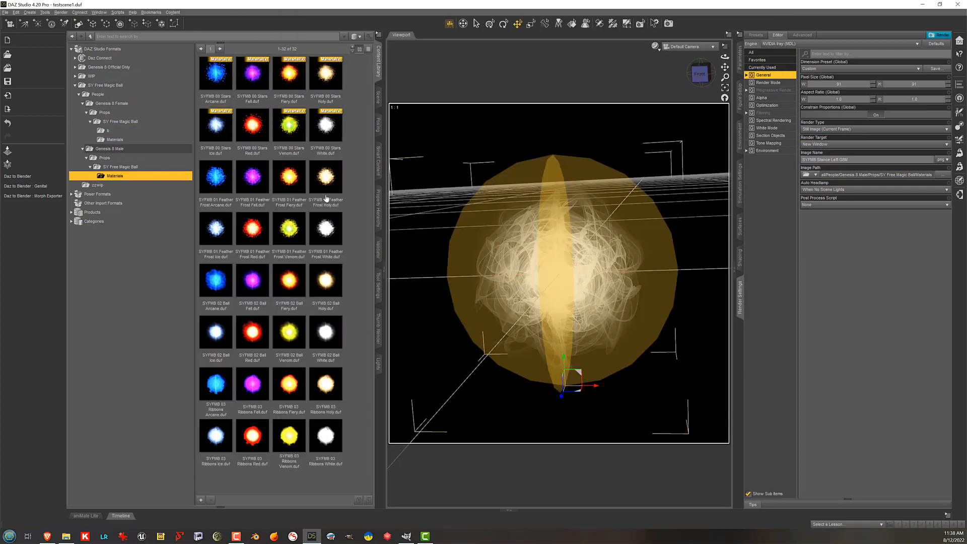
double_click(216, 76)
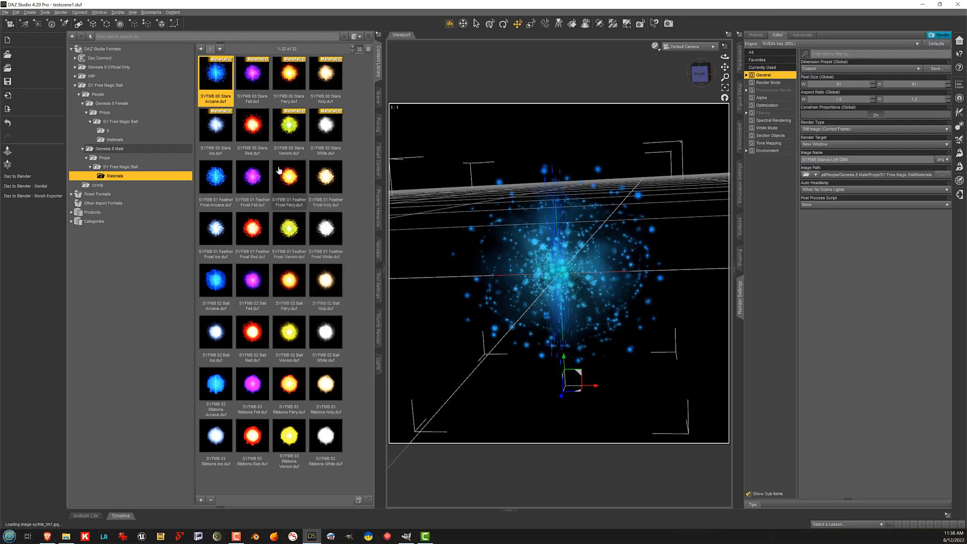
Step: Test the Feather Frost Venom, Ball Red and Ribbons White presets on the magic ball, ending with SYFMB 03 Ribbons Arcane applied
double_click(285, 231)
double_click(252, 332)
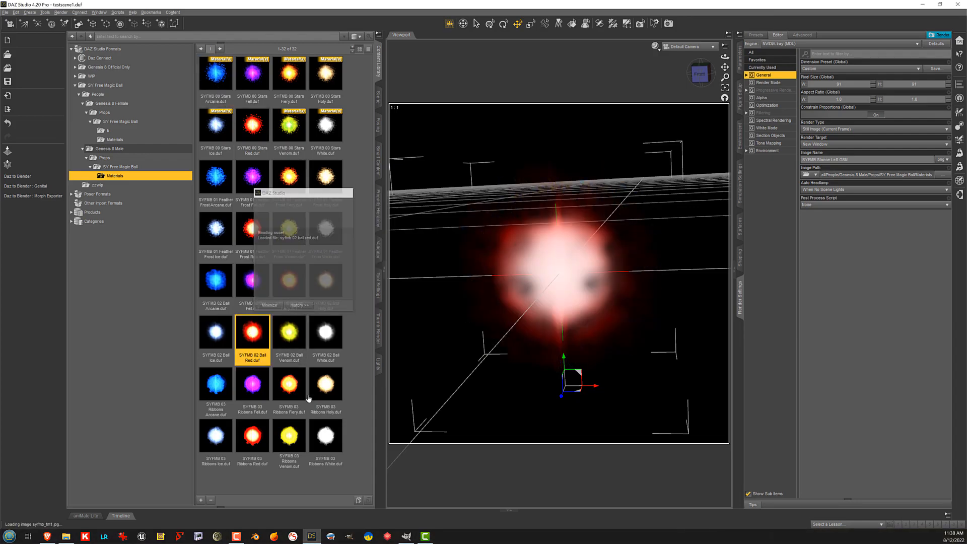
double_click(317, 432)
double_click(252, 332)
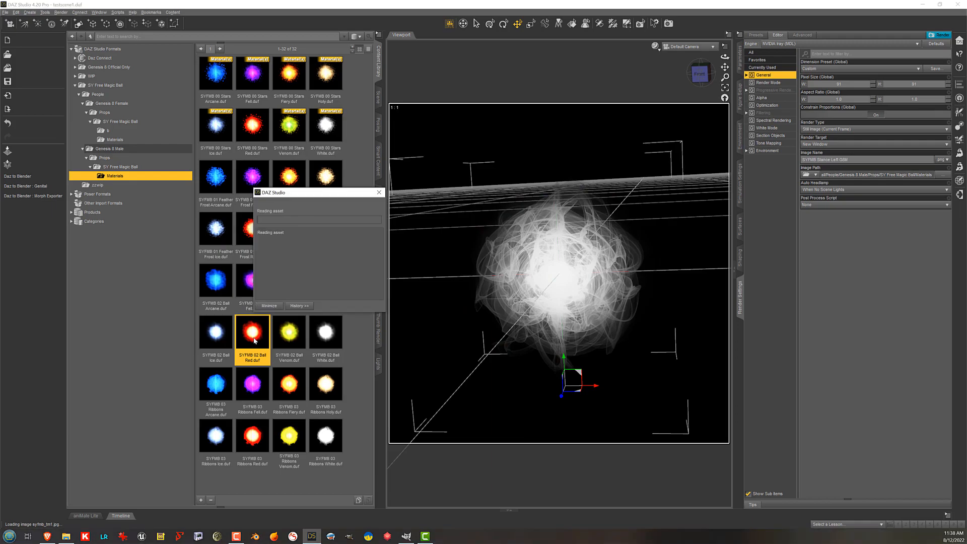
double_click(215, 383)
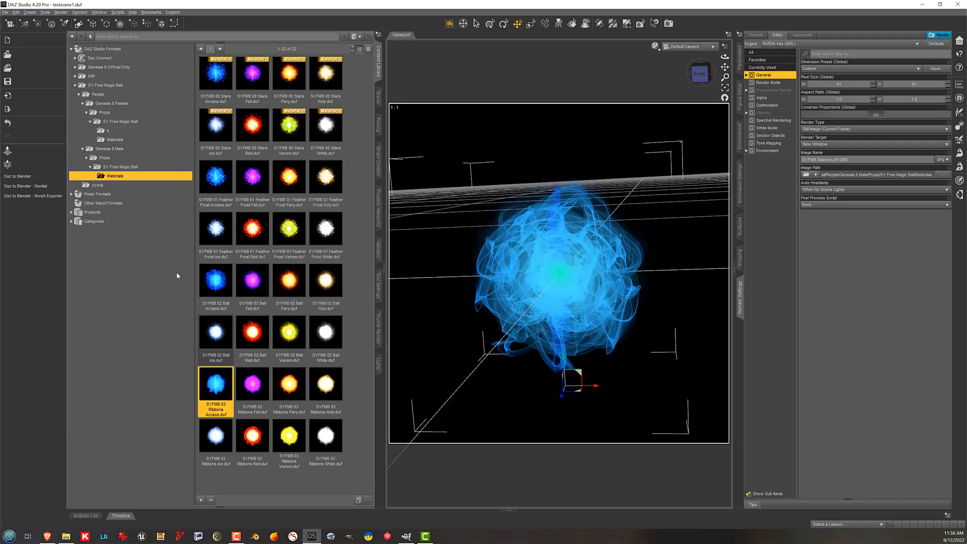
Step: Review the Genesis 8 Male SY Free Magic Ball folder and its Materials presets, including the SYFMB 00 Stars White details, and collapse People
click(146, 169)
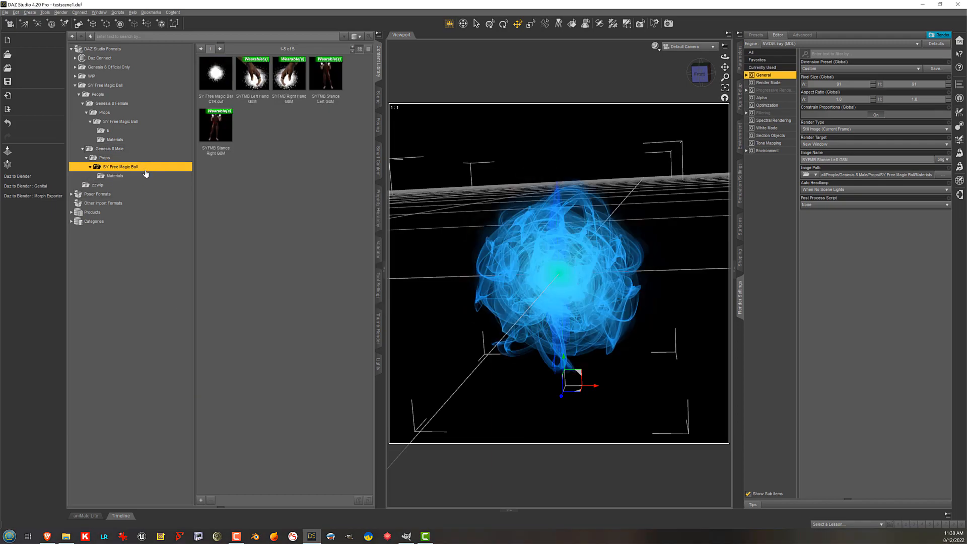
click(146, 175)
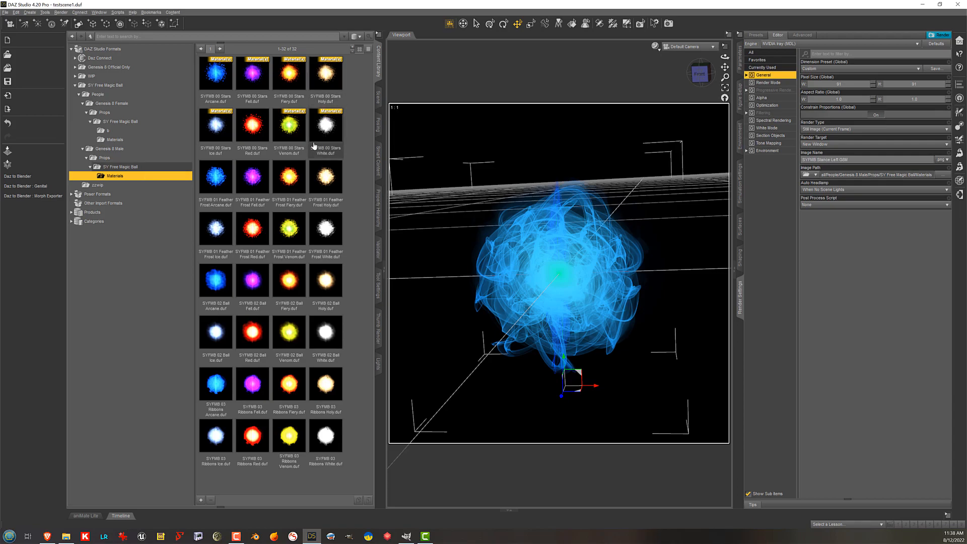
mouse_move(313, 146)
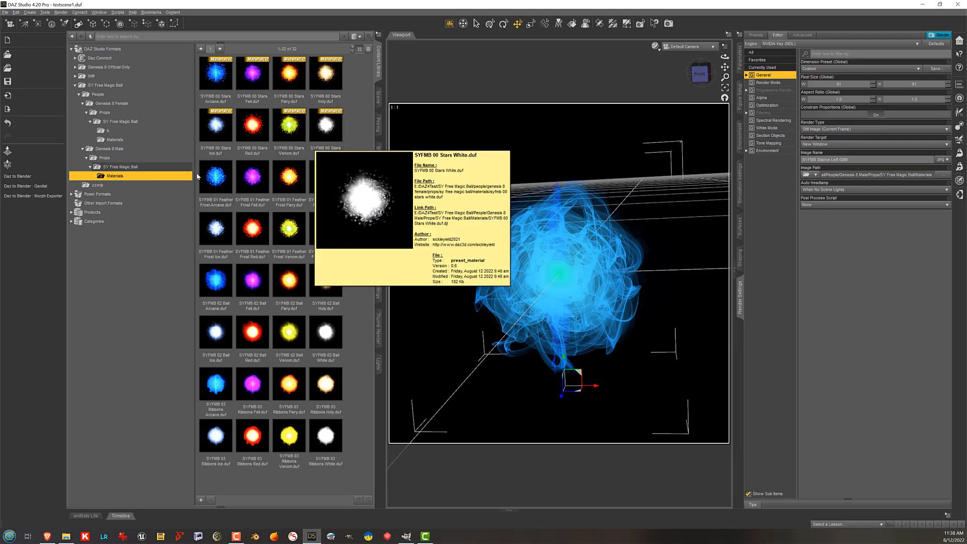
click(129, 167)
click(129, 160)
double_click(112, 94)
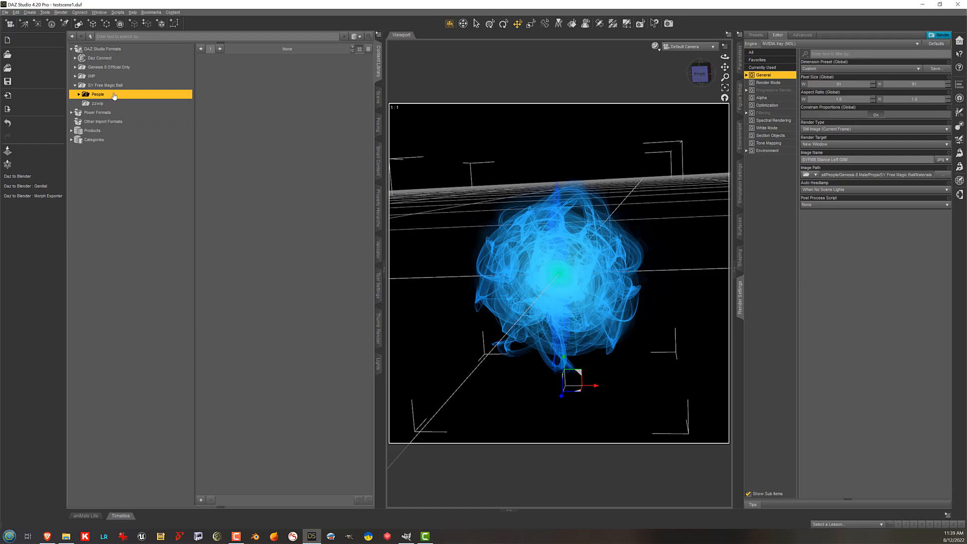